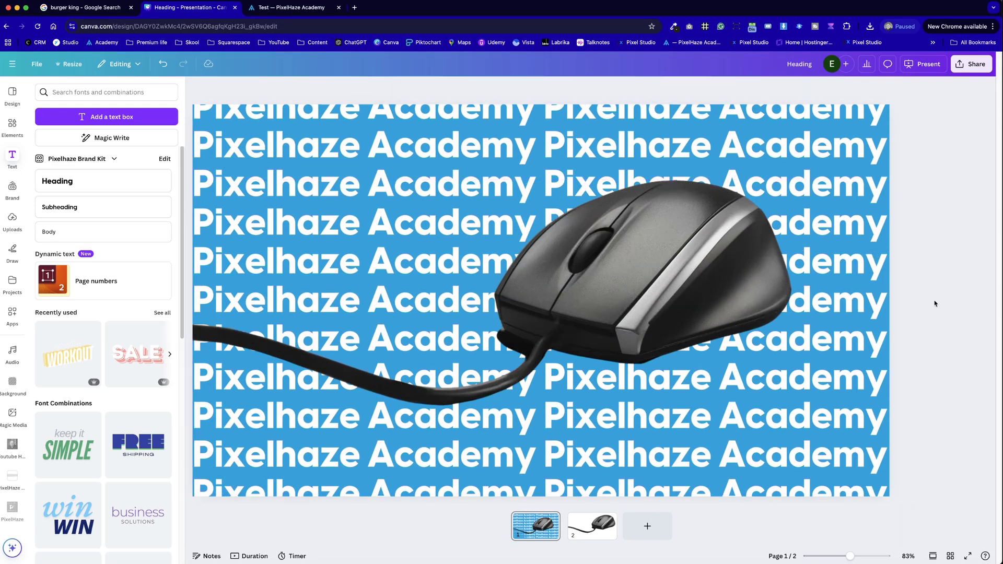
Scroll through the finished Canva design of a mouse photo over Pixelhaze Academy text.
{"action": "scroll", "coordinate": [894, 383], "scroll_direction": "down", "scroll_amount": 3}
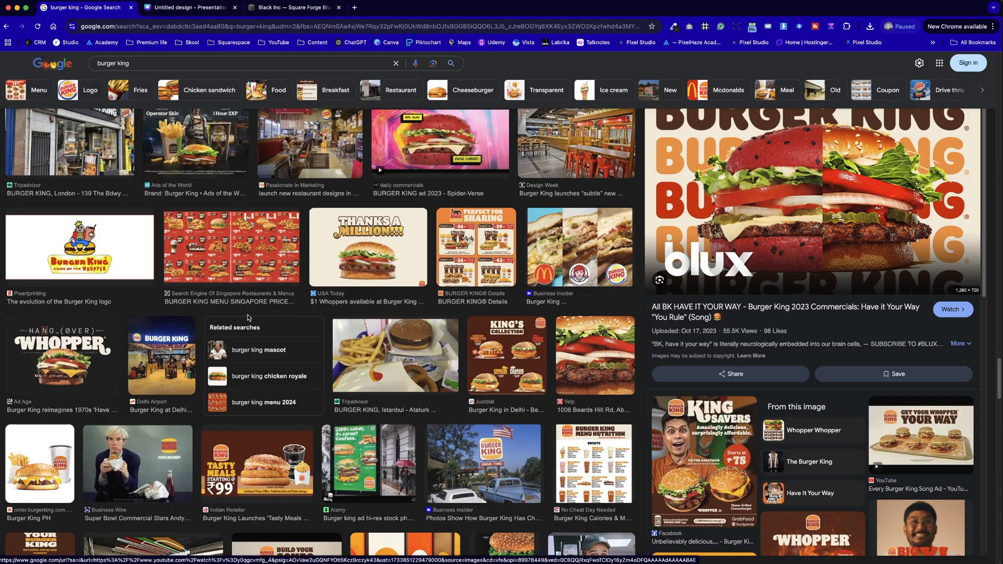
Scroll through the Google Images results for 'burger king'.
{"action": "scroll", "coordinate": [383, 333], "scroll_direction": "down", "scroll_amount": 5}
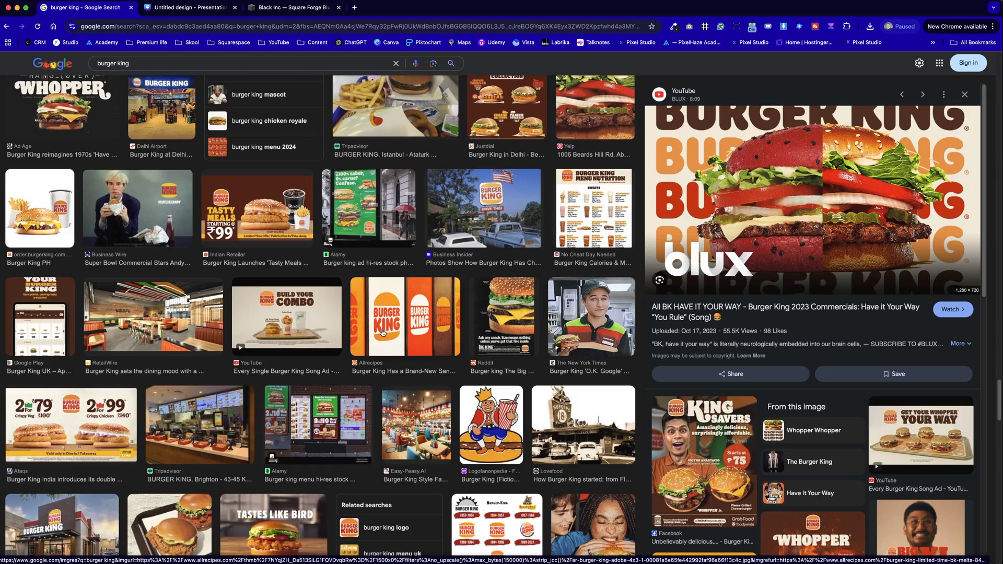
{"action": "scroll", "coordinate": [383, 333], "scroll_direction": "down", "scroll_amount": 15}
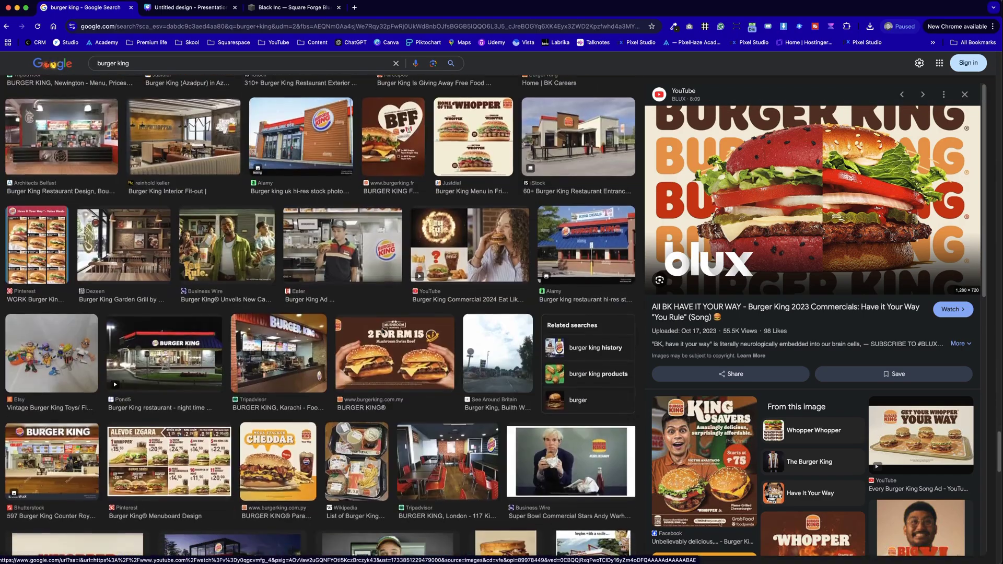
{"action": "scroll", "coordinate": [383, 332], "scroll_direction": "down", "scroll_amount": 10}
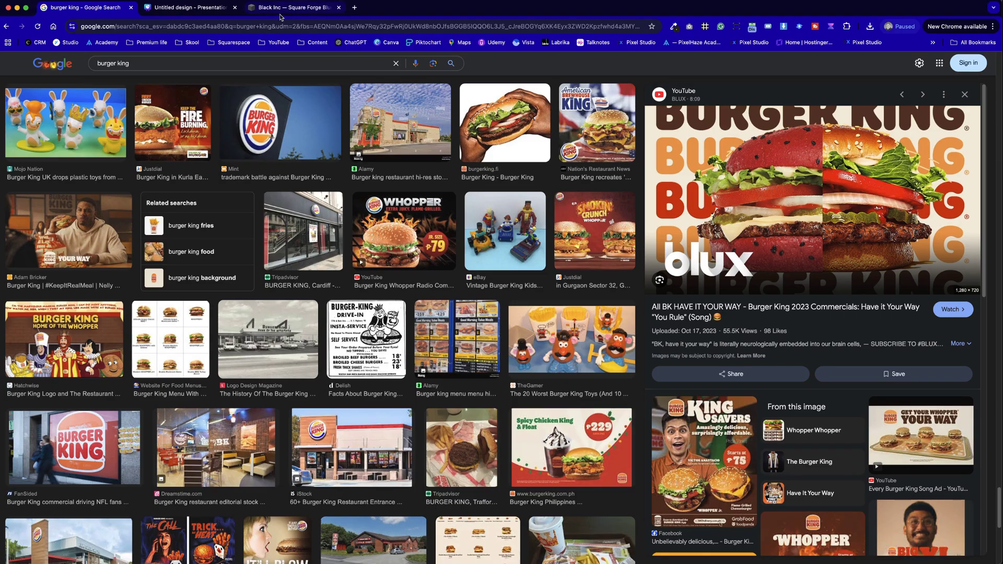
Look over the Black Inc site's Bristol's Coffee Haven heading.
{"action": "left_click", "coordinate": [313, 9]}
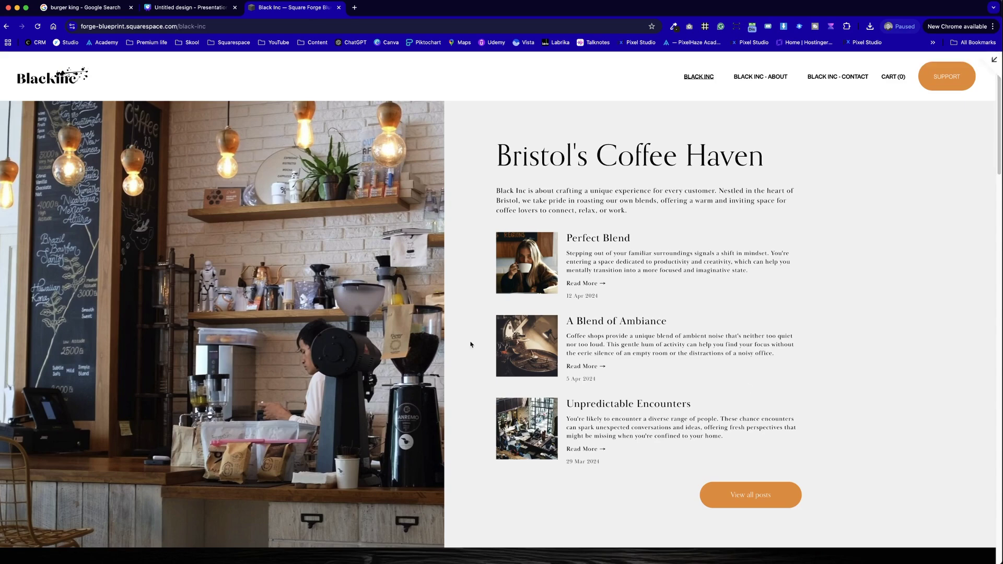
{"action": "left_click_drag", "start_coordinate": [499, 160], "coordinate": [830, 163]}
{"action": "left_click", "coordinate": [836, 164]}
In the Pixelhaze Academy site's Pages list, enter and leave editing on the home page.
{"action": "left_click", "coordinate": [340, 22]}
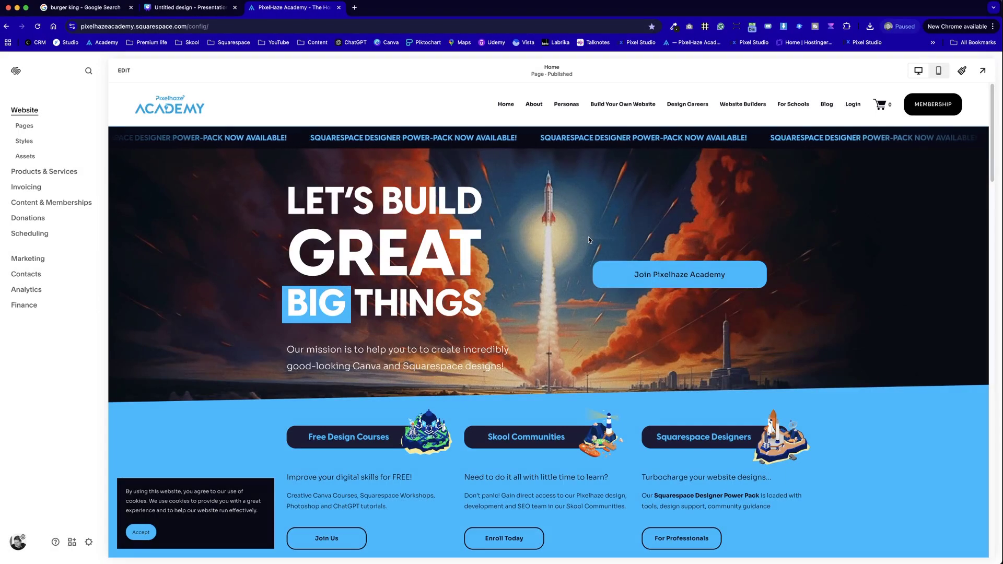
{"action": "left_click", "coordinate": [61, 130]}
{"action": "scroll", "coordinate": [79, 314], "scroll_direction": "down", "scroll_amount": 15}
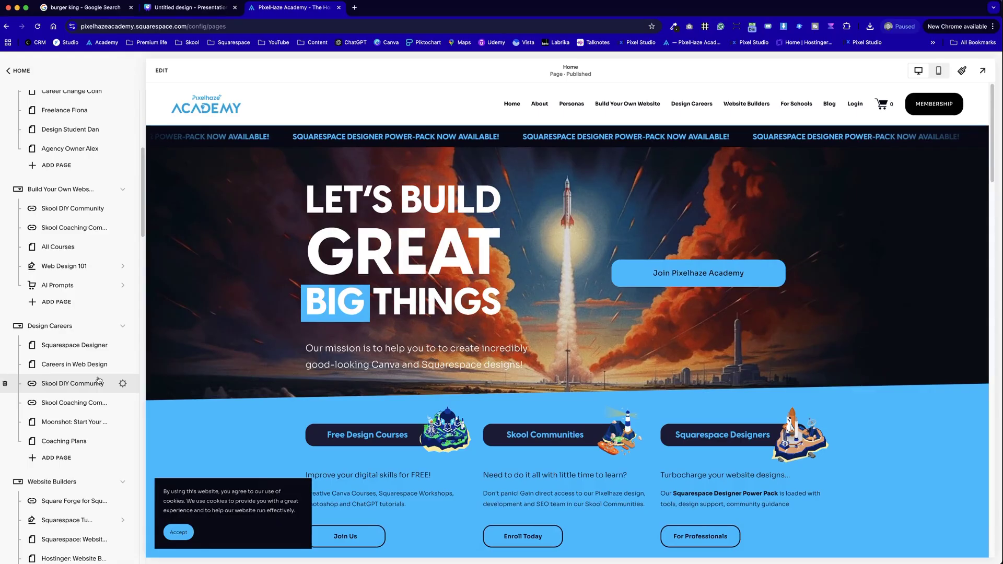
{"action": "left_click", "coordinate": [324, 185]}
{"action": "scroll", "coordinate": [462, 281], "scroll_direction": "down", "scroll_amount": 10}
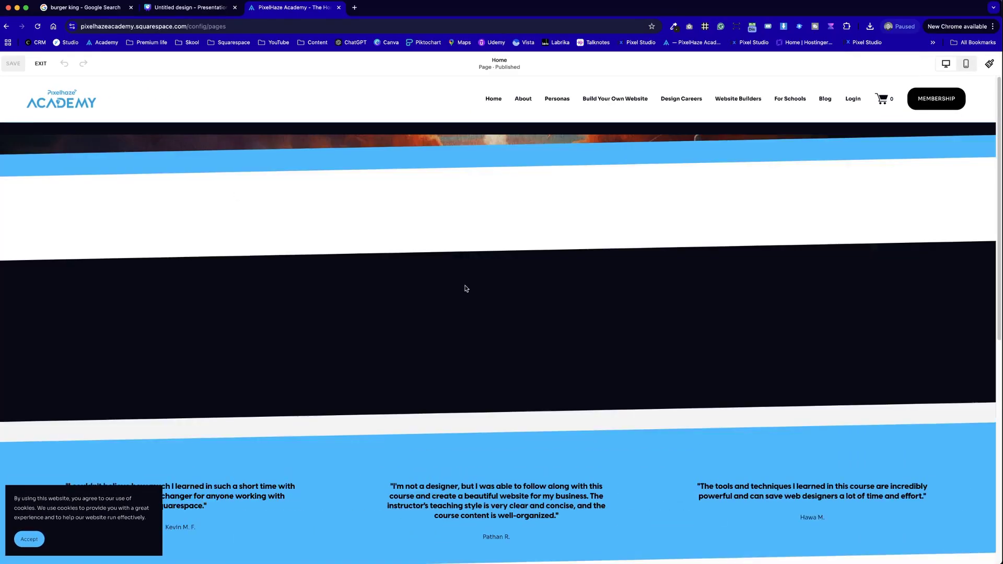
{"action": "key", "text": "Escape"}
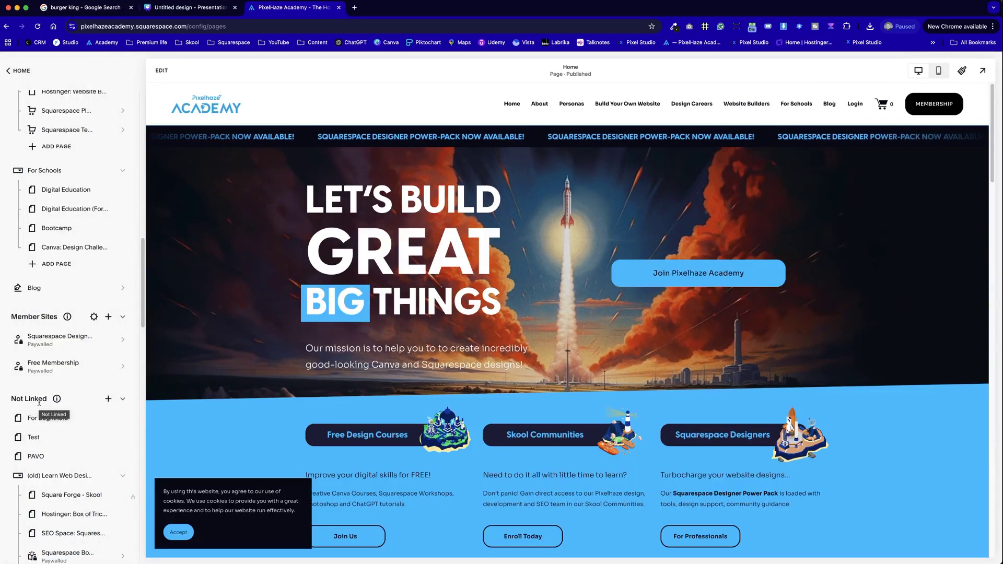
Preview the Test page's astronaut layout, then select the page in the blank Canva design.
{"action": "left_click", "coordinate": [59, 440]}
{"action": "scroll", "coordinate": [773, 404], "scroll_direction": "down", "scroll_amount": 5}
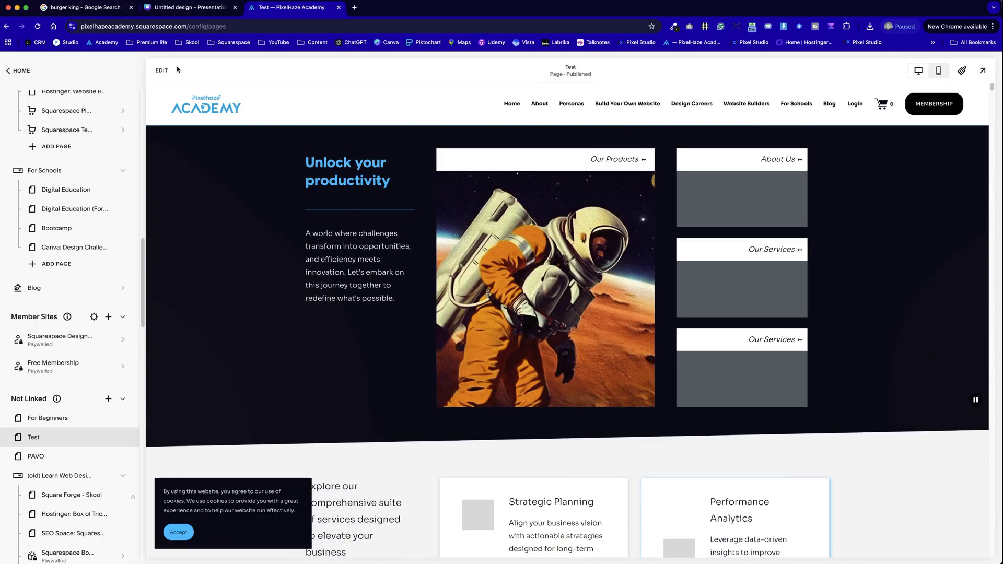
{"action": "left_click", "coordinate": [191, 7]}
{"action": "left_click", "coordinate": [557, 370]}
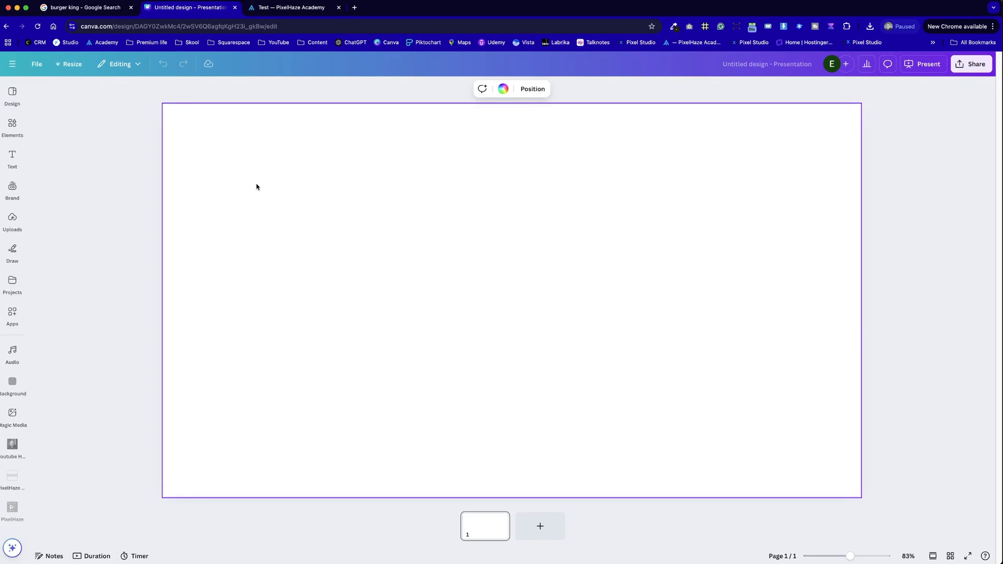
Search Canva elements for 'computer mouse' and filter to photo results.
{"action": "left_click", "coordinate": [12, 219]}
{"action": "left_click", "coordinate": [12, 189]}
{"action": "left_click", "coordinate": [12, 127]}
{"action": "left_click", "coordinate": [73, 97]}
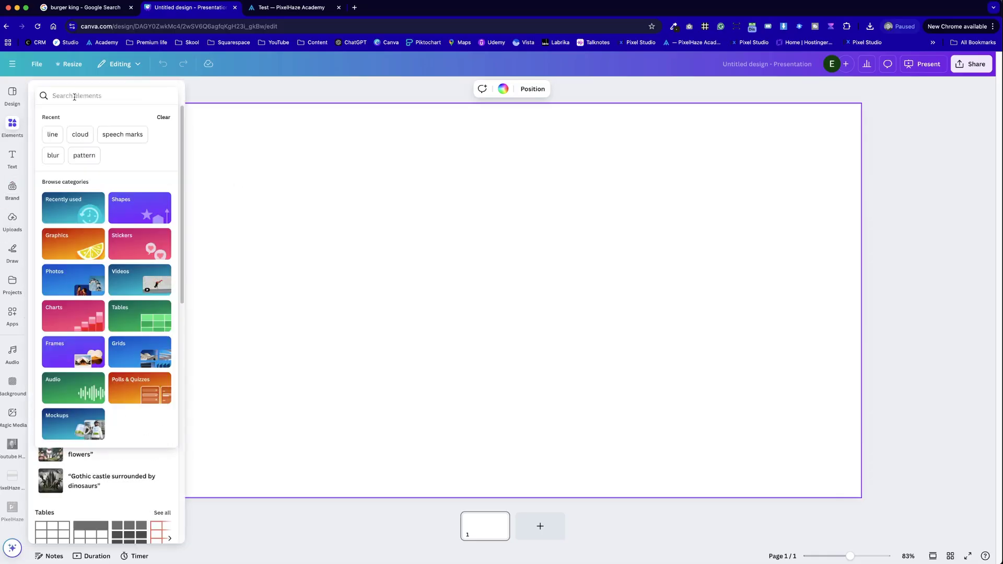
{"action": "type", "text": "computer mouse"}
{"action": "key", "text": "Return"}
{"action": "left_click", "coordinate": [97, 116]}
Add the corded black mouse photo, shift it down-left, and remove its background.
{"action": "scroll", "coordinate": [94, 399], "scroll_direction": "down", "scroll_amount": 10}
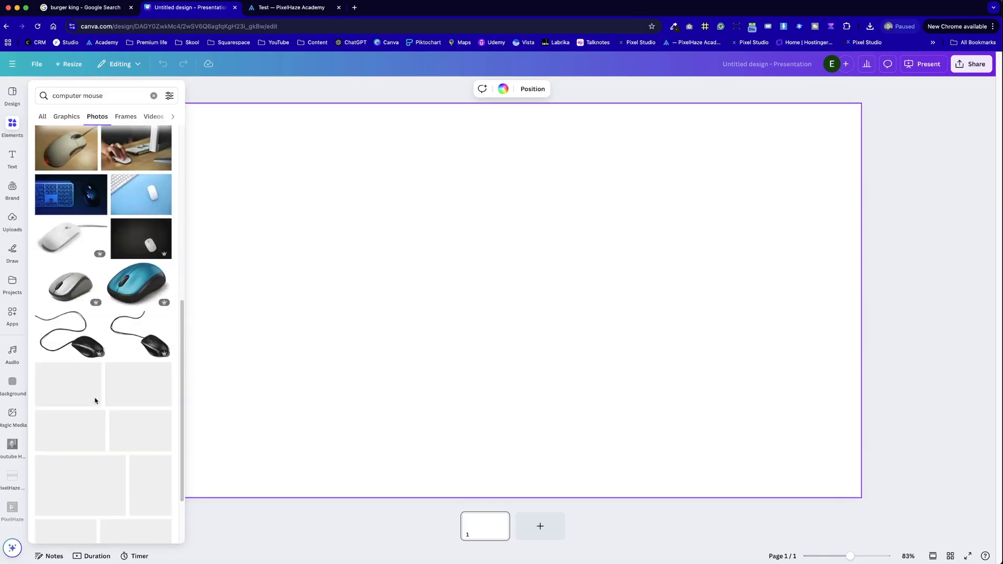
{"action": "scroll", "coordinate": [96, 401], "scroll_direction": "down", "scroll_amount": 10}
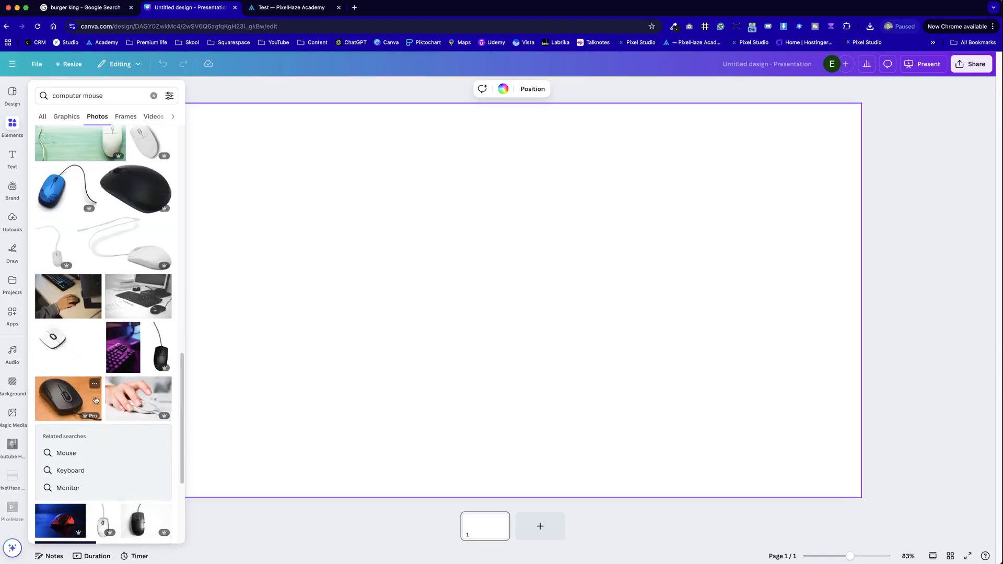
{"action": "scroll", "coordinate": [95, 399], "scroll_direction": "down", "scroll_amount": 10}
{"action": "scroll", "coordinate": [95, 400], "scroll_direction": "up", "scroll_amount": 20}
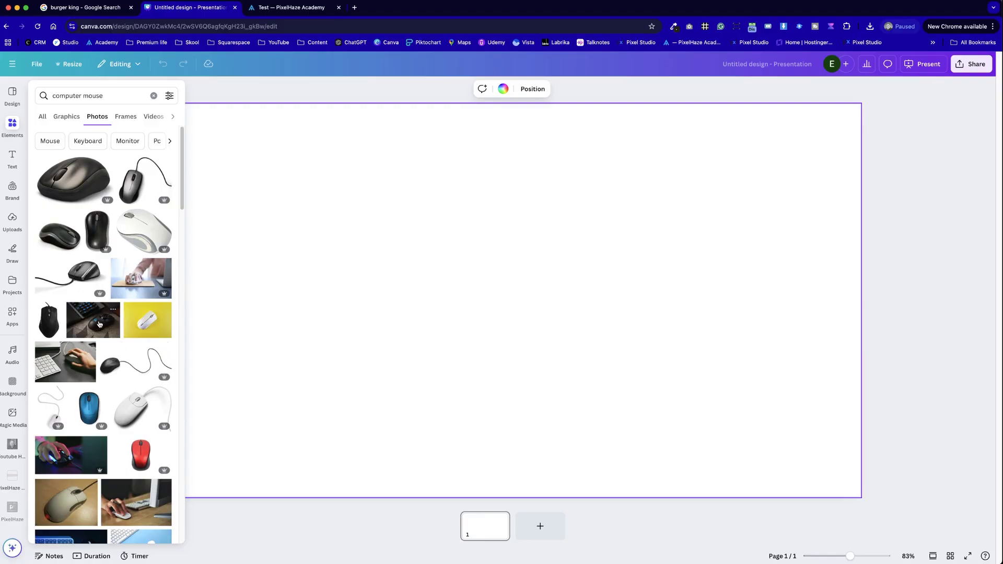
{"action": "left_click", "coordinate": [87, 276]}
{"action": "left_click_drag", "start_coordinate": [642, 307], "coordinate": [600, 328]}
{"action": "left_click", "coordinate": [436, 92]}
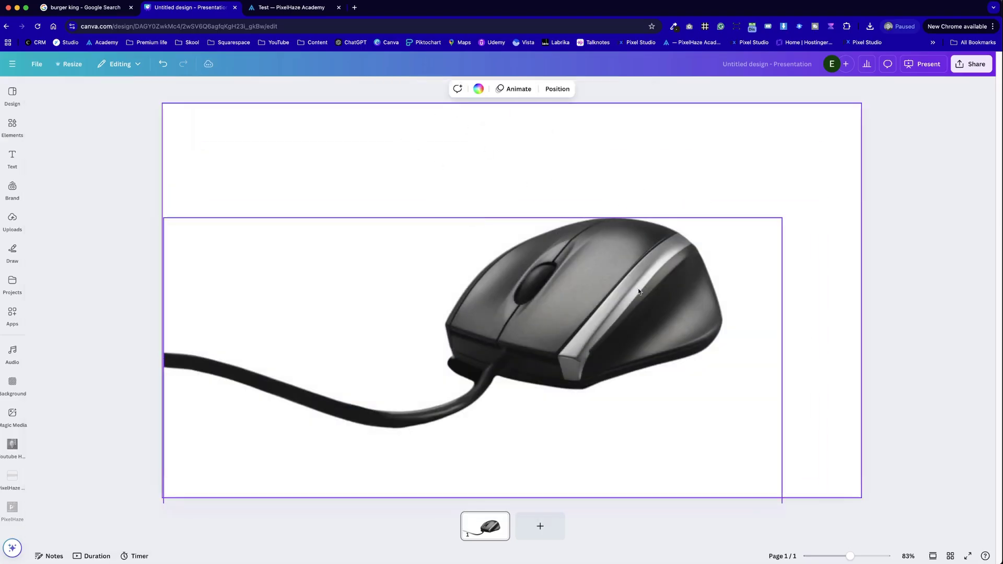
Enlarge the mouse photo past the page edge and nudge it upward.
{"action": "left_click_drag", "start_coordinate": [783, 222], "coordinate": [886, 128]}
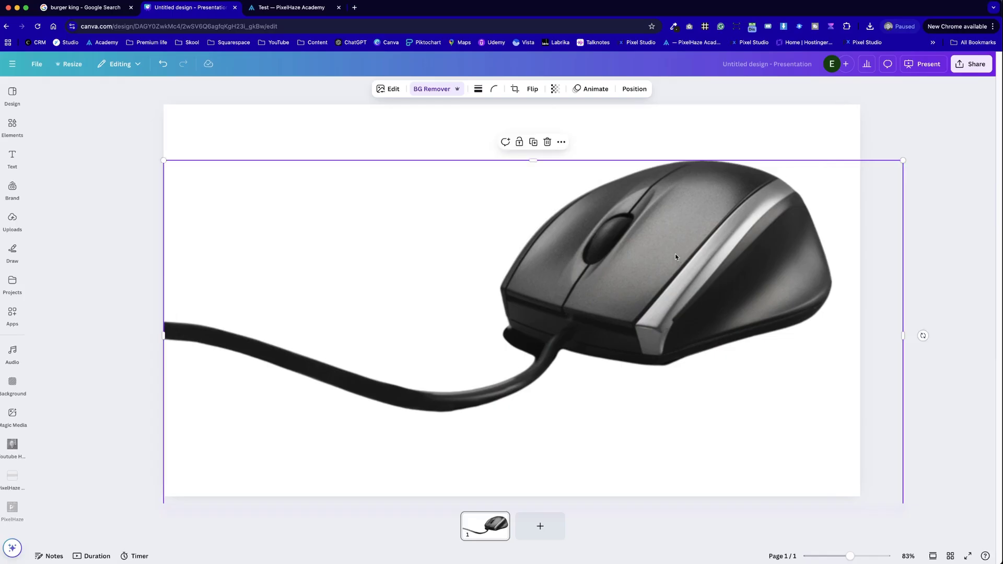
{"action": "left_click_drag", "start_coordinate": [209, 207], "coordinate": [204, 191]}
{"action": "left_click", "coordinate": [113, 203]}
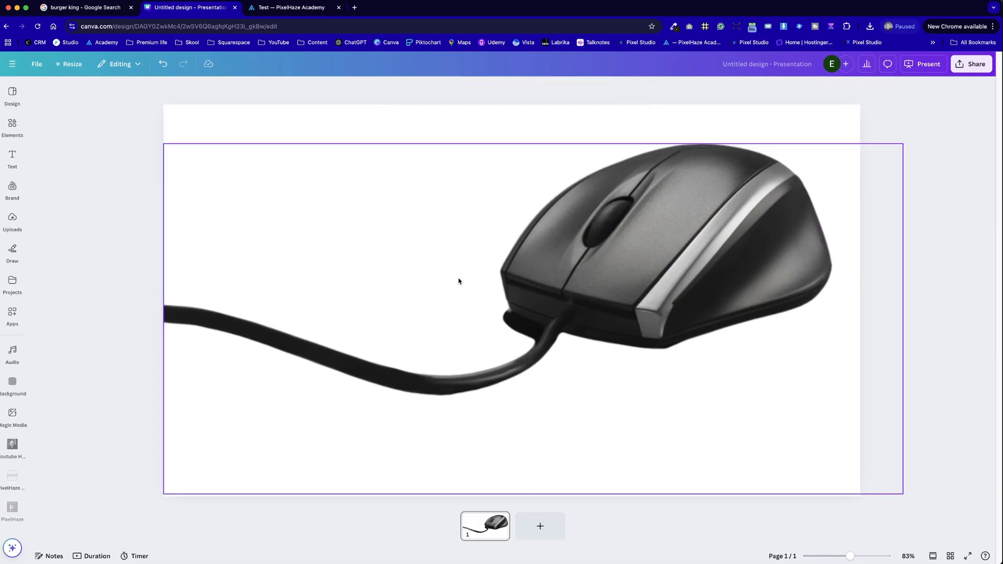
Set page 1's background to the brand blue.
{"action": "left_click", "coordinate": [188, 122]}
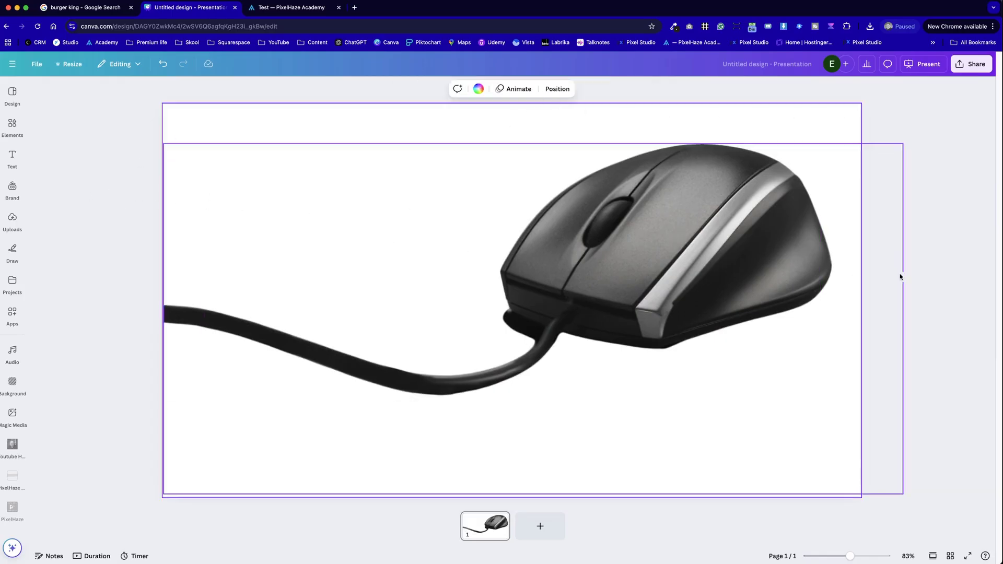
{"action": "left_click", "coordinate": [478, 89]}
{"action": "left_click", "coordinate": [46, 255]}
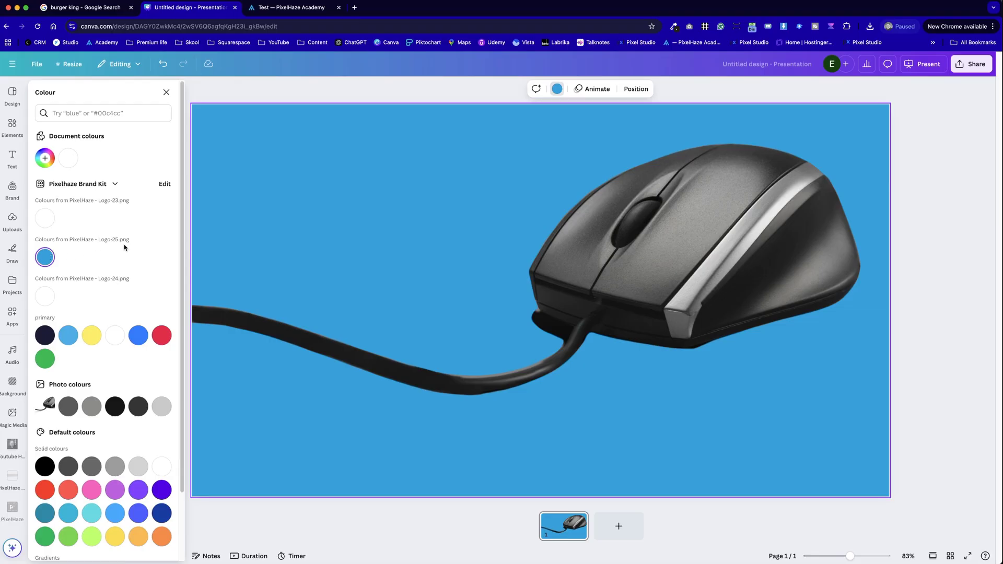
{"action": "left_click", "coordinate": [322, 152]}
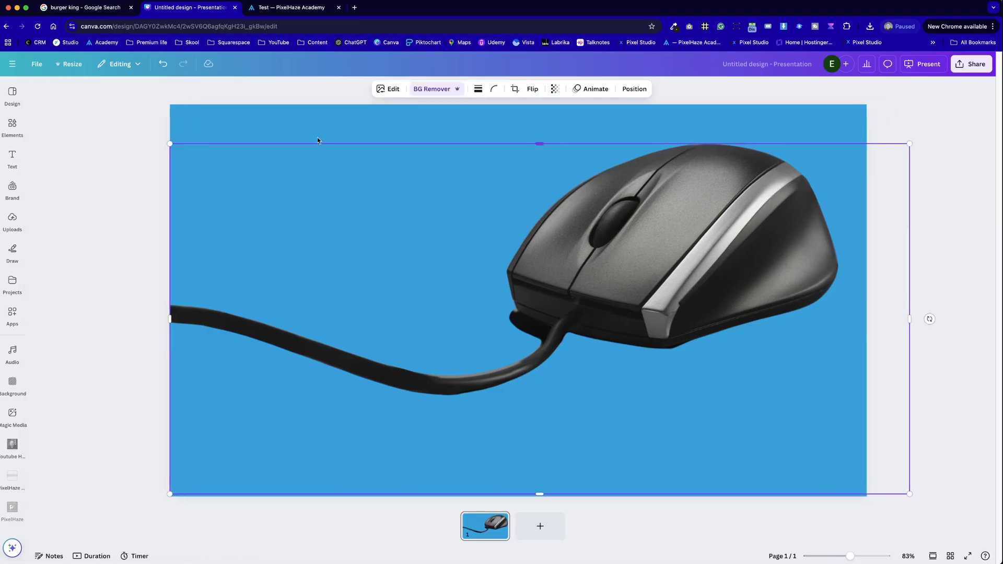
{"action": "left_click", "coordinate": [294, 107]}
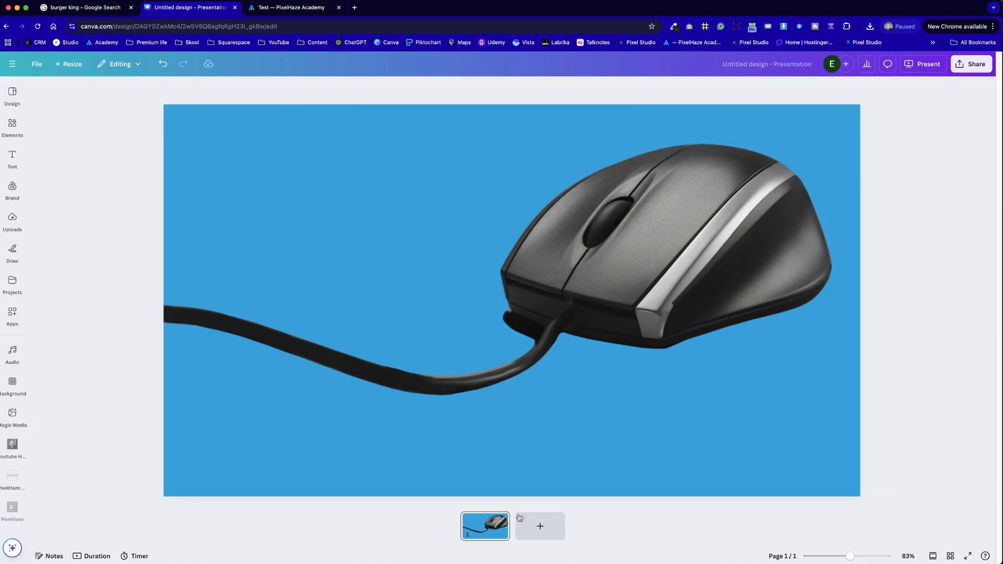
Add a second, blank page to the presentation.
{"action": "left_click", "coordinate": [540, 526]}
{"action": "left_click", "coordinate": [470, 413]}
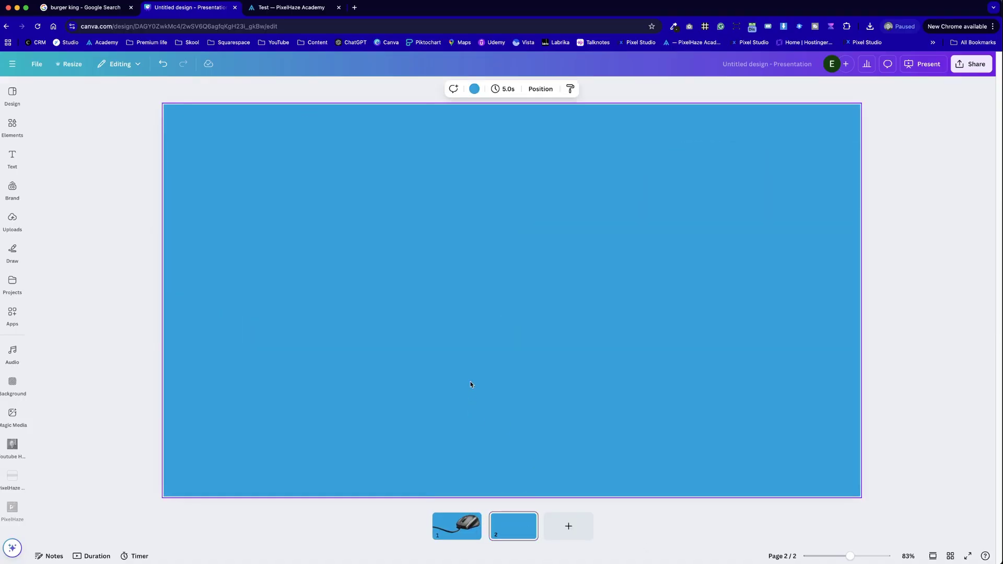
{"action": "scroll", "coordinate": [470, 384], "scroll_direction": "up", "scroll_amount": 5}
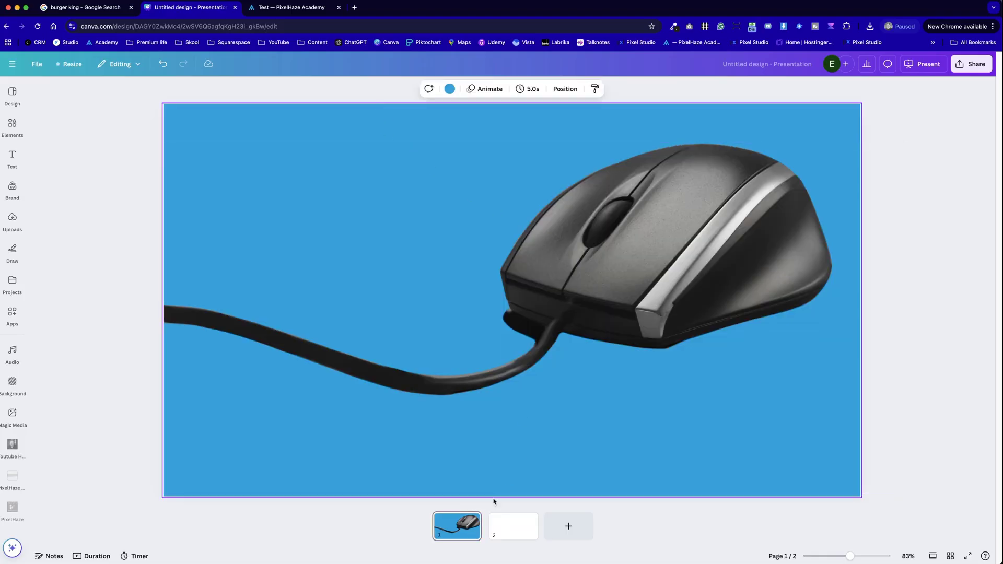
{"action": "left_click", "coordinate": [533, 531]}
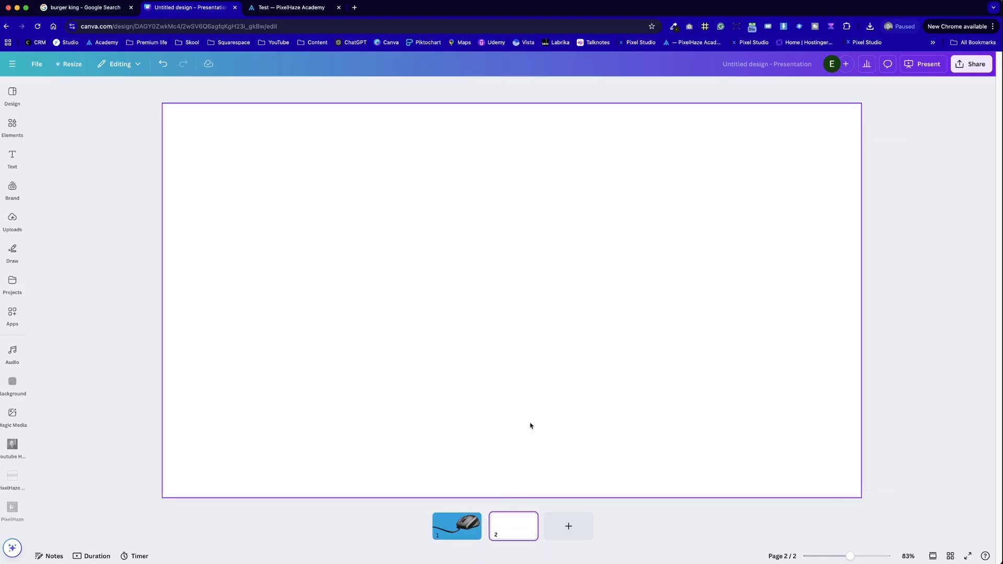
{"action": "left_click", "coordinate": [465, 538]}
Paste a copy of the mouse photo onto page 2, then shrink the photo on page 1.
{"action": "left_click", "coordinate": [611, 374]}
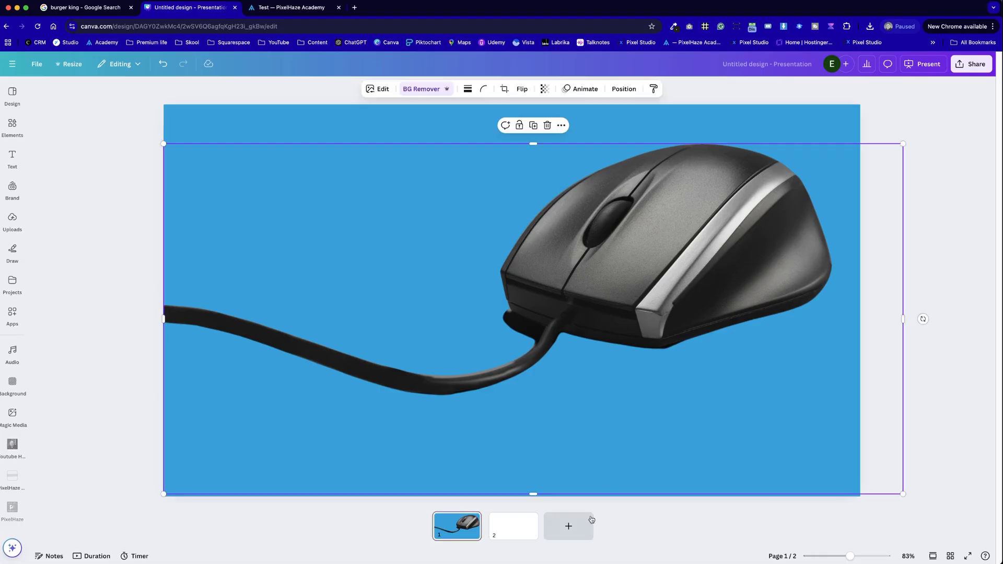
{"action": "left_click", "coordinate": [513, 531]}
{"action": "key", "text": "ctrl+v"}
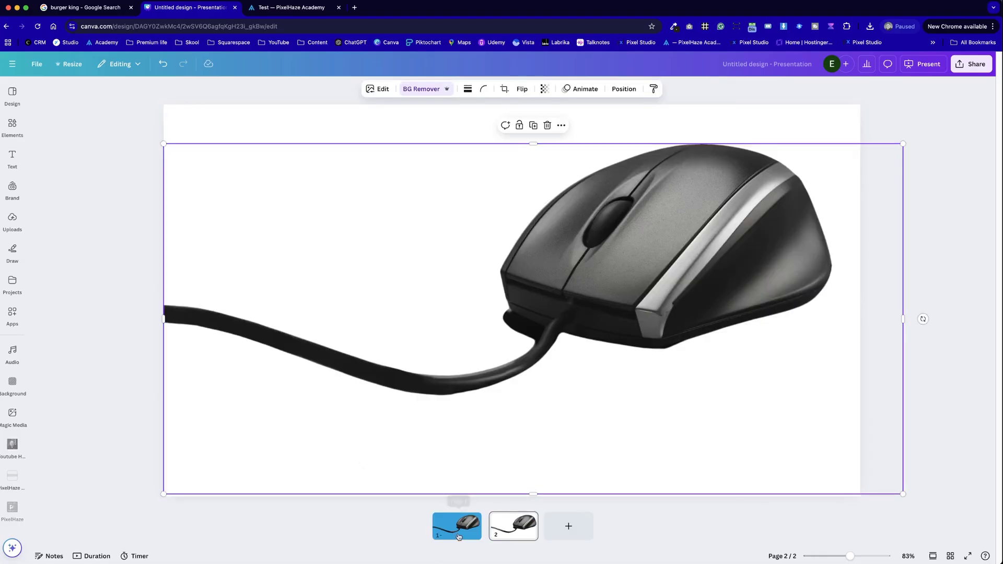
{"action": "left_click", "coordinate": [461, 536]}
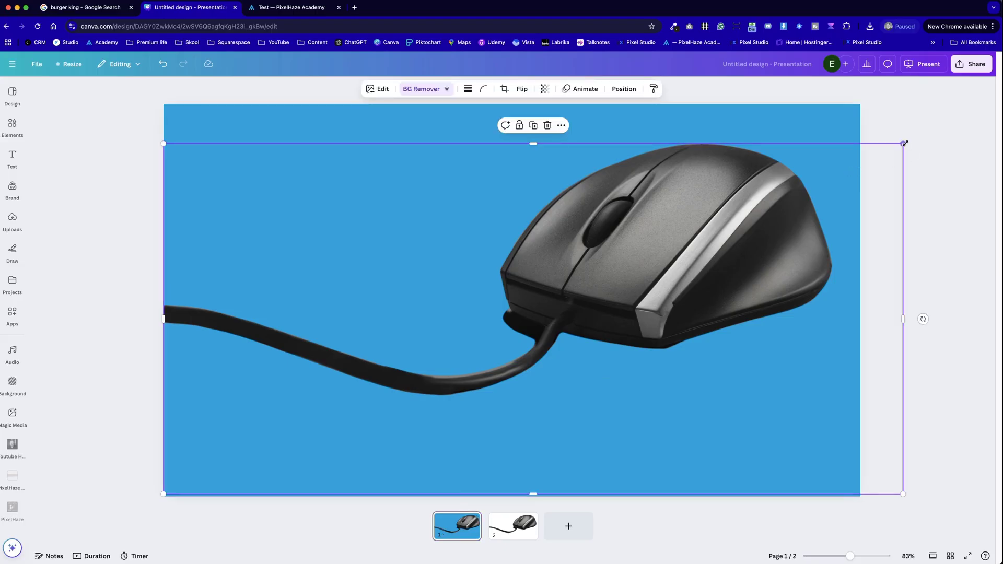
{"action": "left_click_drag", "start_coordinate": [905, 143], "coordinate": [828, 180]}
Add a heading reading 'Pixelhaze Academy' at the top-left and widen it to the page edge.
{"action": "left_click", "coordinate": [12, 157]}
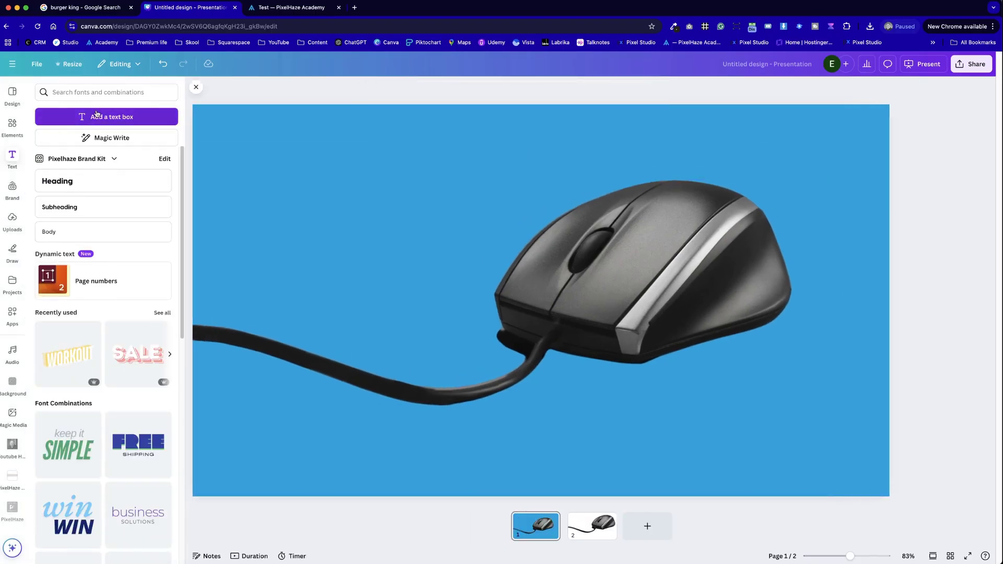
{"action": "left_click", "coordinate": [58, 181]}
{"action": "left_click_drag", "start_coordinate": [535, 298], "coordinate": [699, 287]}
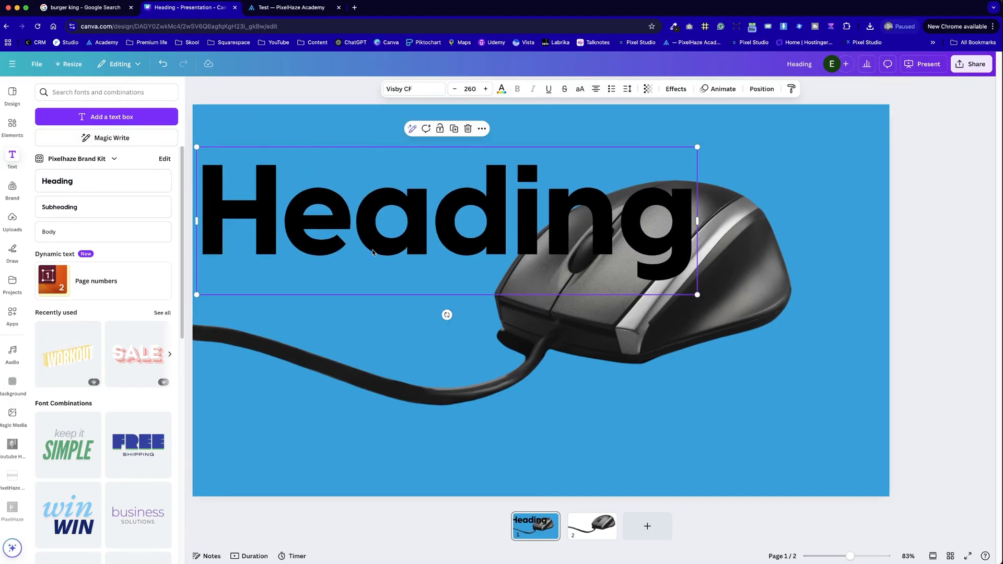
{"action": "double_click", "coordinate": [652, 229]}
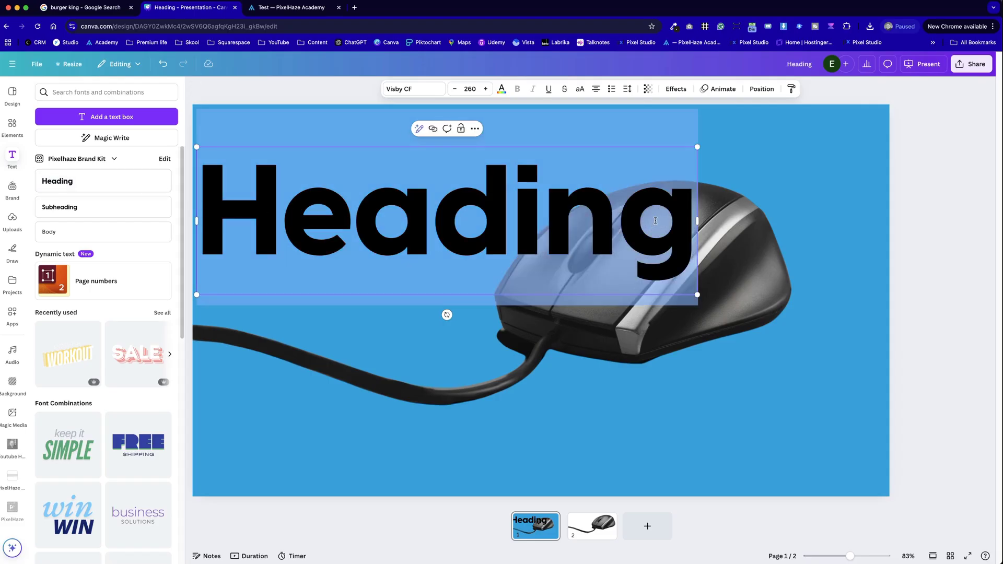
{"action": "type", "text": "Pixe"}
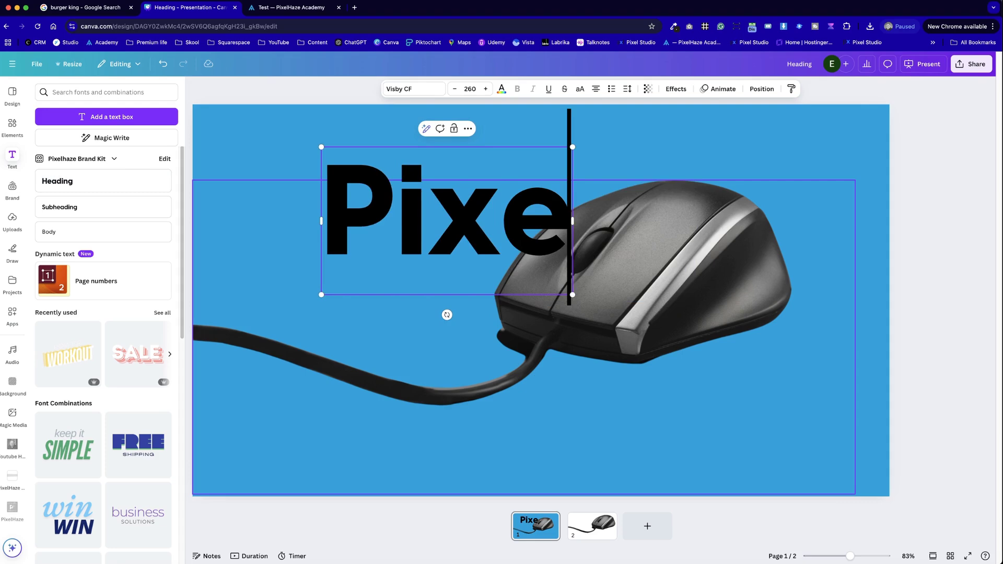
{"action": "type", "text": "lhaze A"}
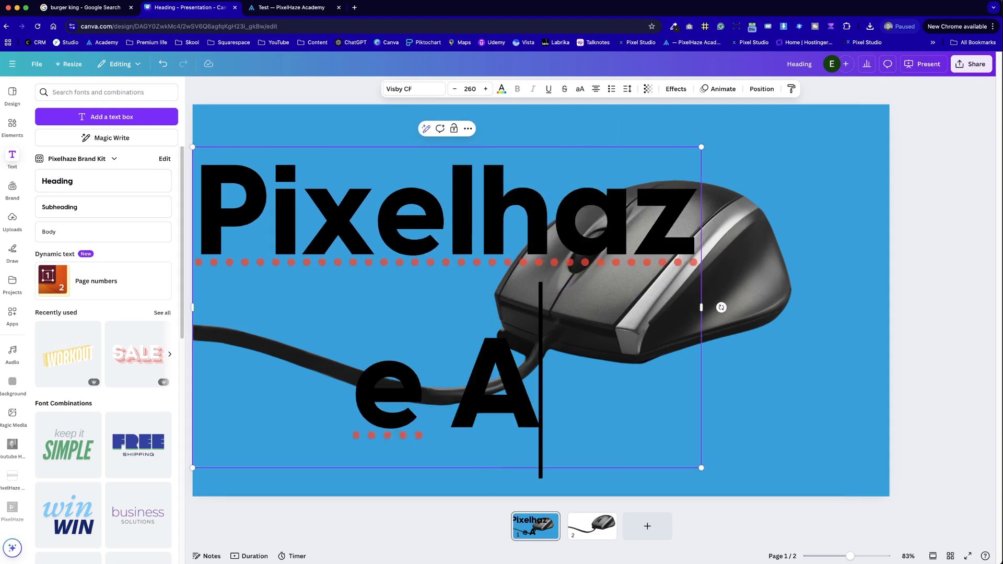
{"action": "type", "text": "cademy"}
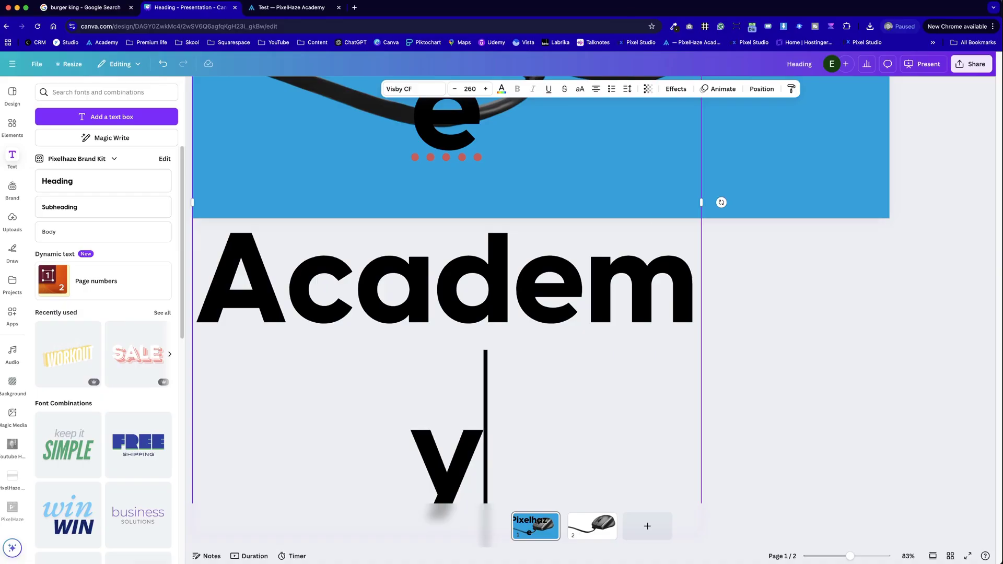
{"action": "left_click_drag", "start_coordinate": [702, 203], "coordinate": [895, 170]}
Set the heading to size 120 and left-align it.
{"action": "left_click", "coordinate": [469, 89]}
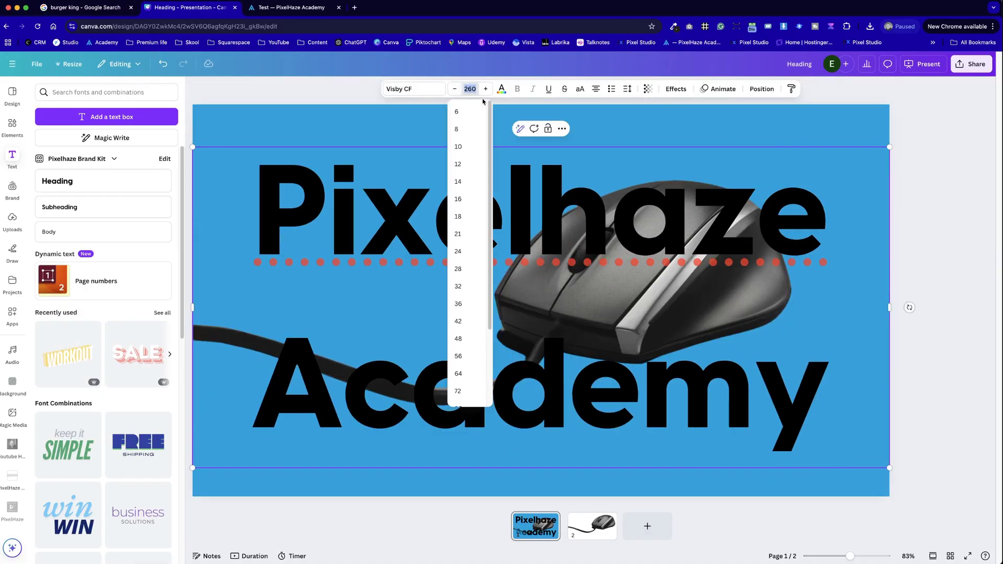
{"action": "scroll", "coordinate": [493, 291], "scroll_direction": "down", "scroll_amount": 5}
{"action": "left_click", "coordinate": [458, 369]}
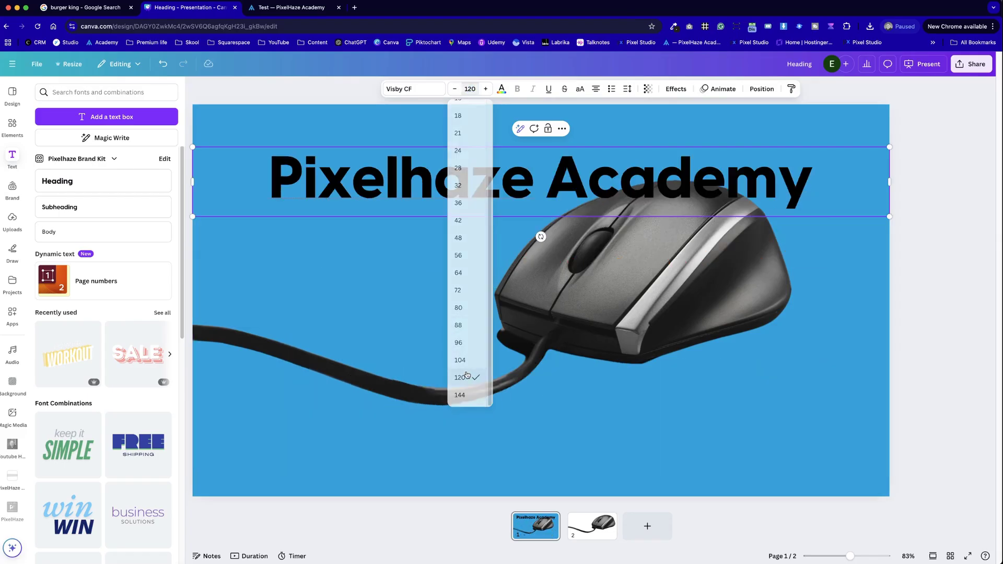
{"action": "left_click", "coordinate": [595, 89]}
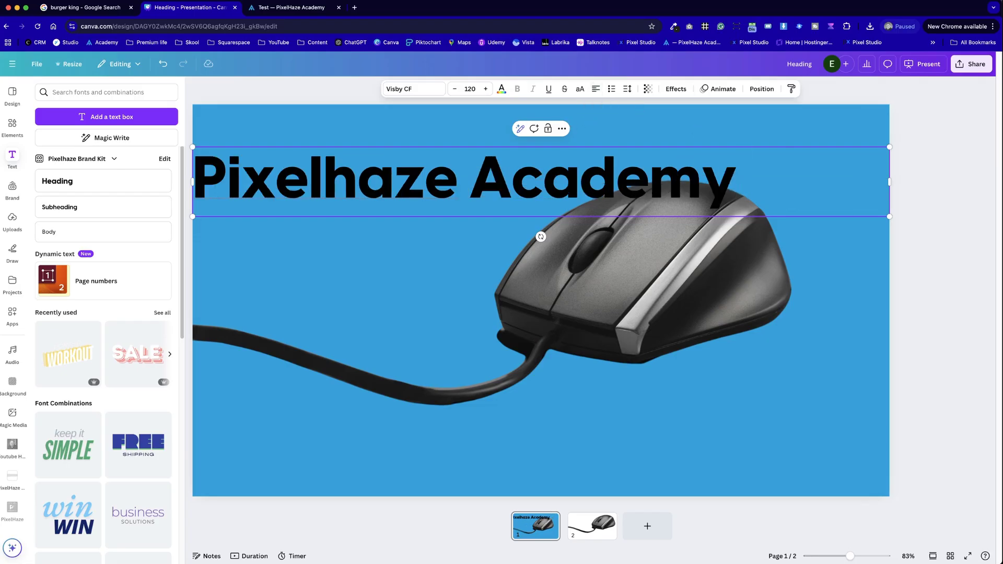
Repeat 'Pixelhaze Academy' line after line by typing and pasting copies of the text.
{"action": "type", "text": "Pixelhaze"}
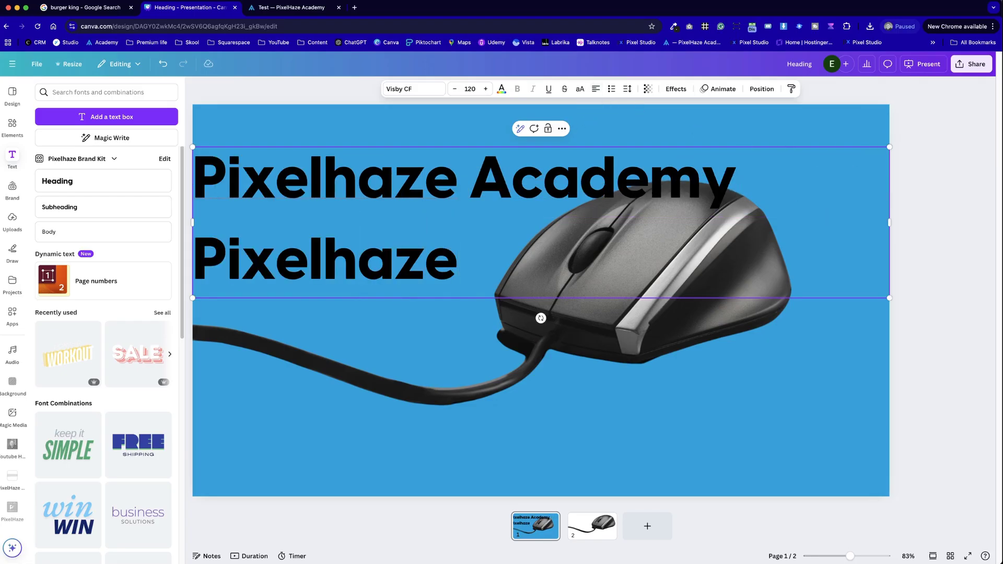
{"action": "type", "text": " Academy"}
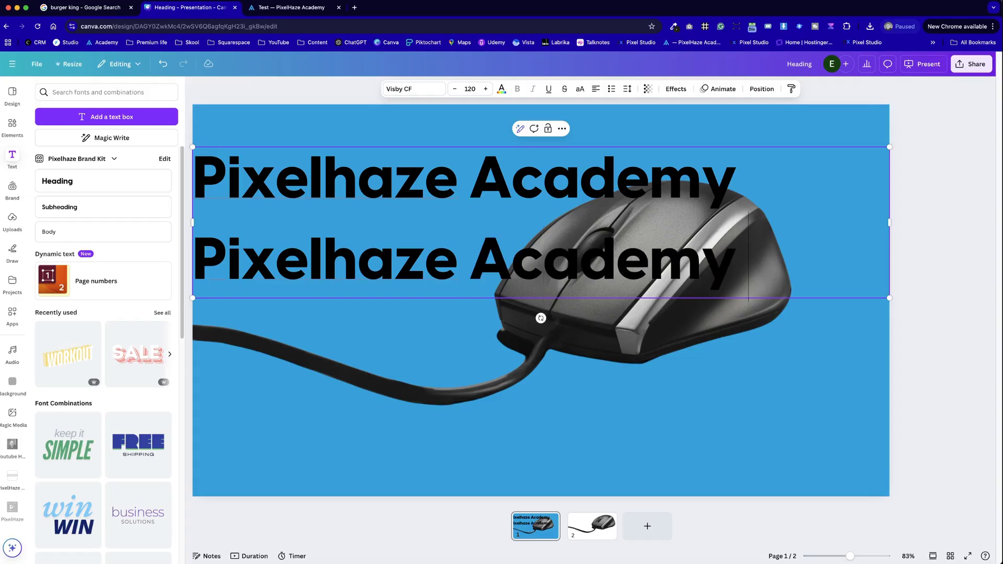
{"action": "type", "text": " Pixelhaze Acad"}
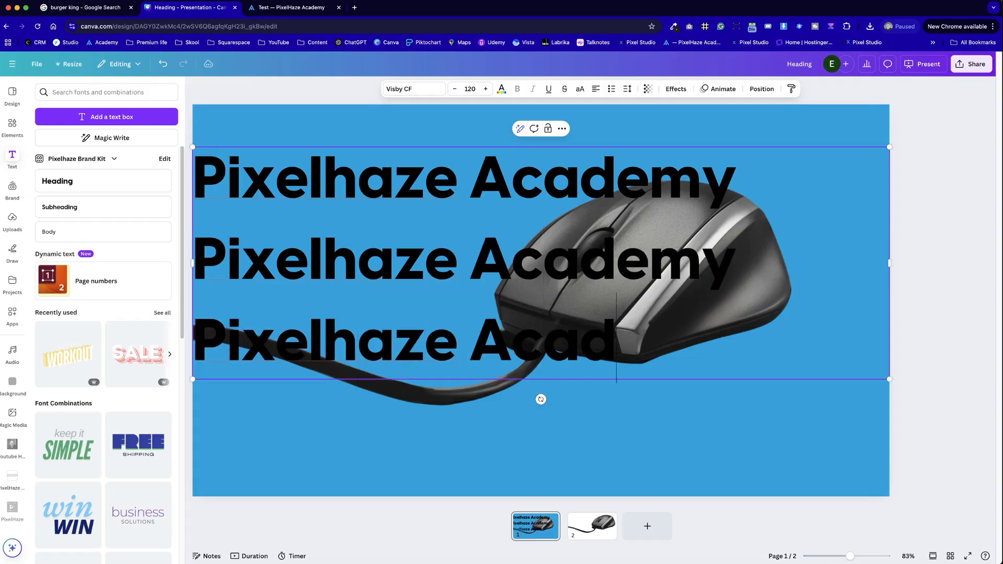
{"action": "type", "text": "emy"}
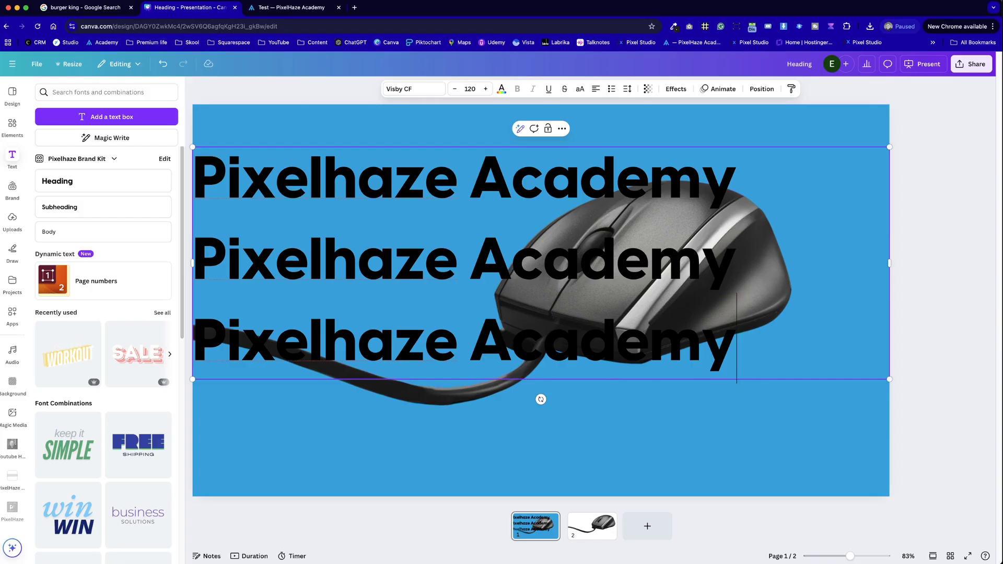
{"action": "type", "text": " Pixelhaze A"}
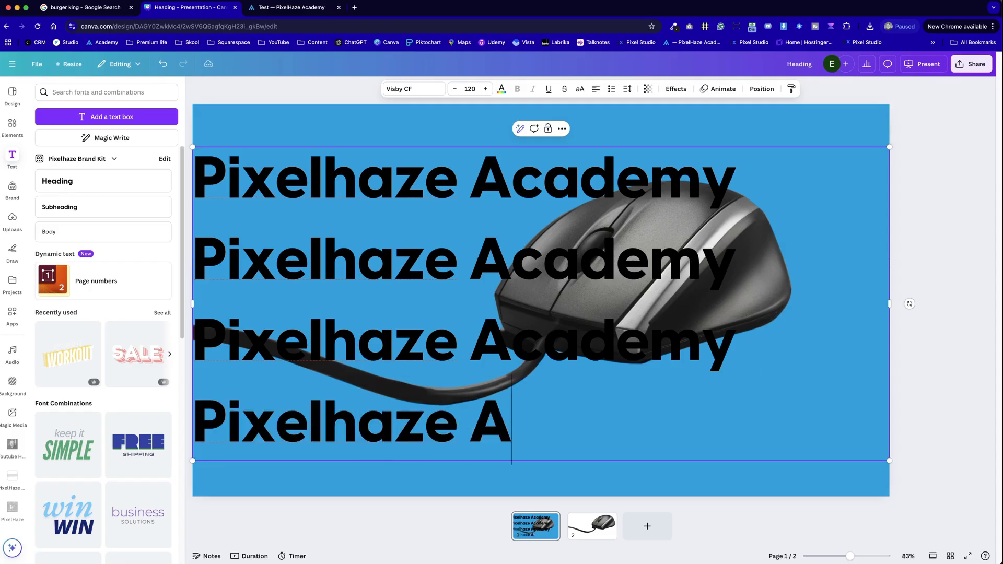
{"action": "type", "text": "cademy"}
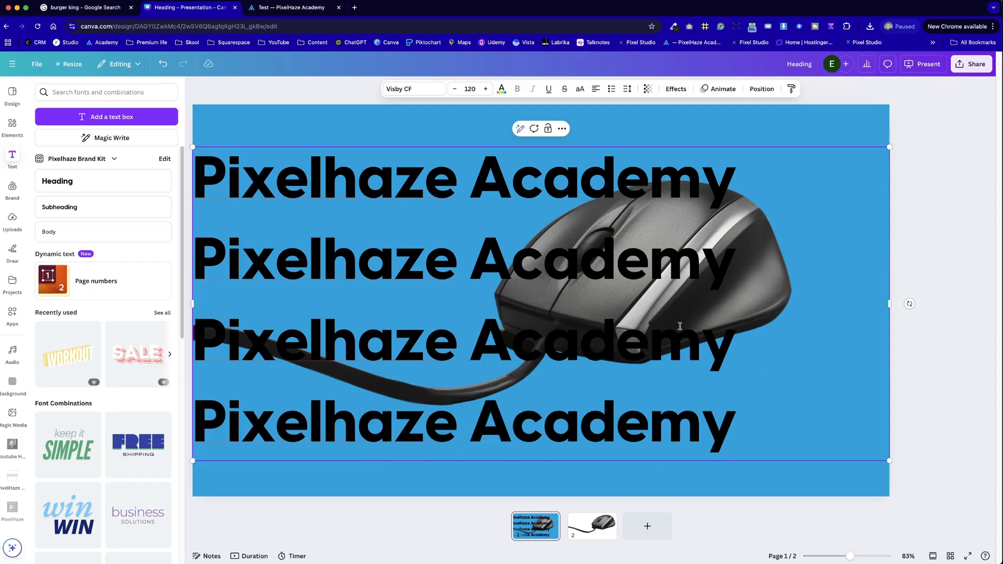
{"action": "key", "text": "super+a"}
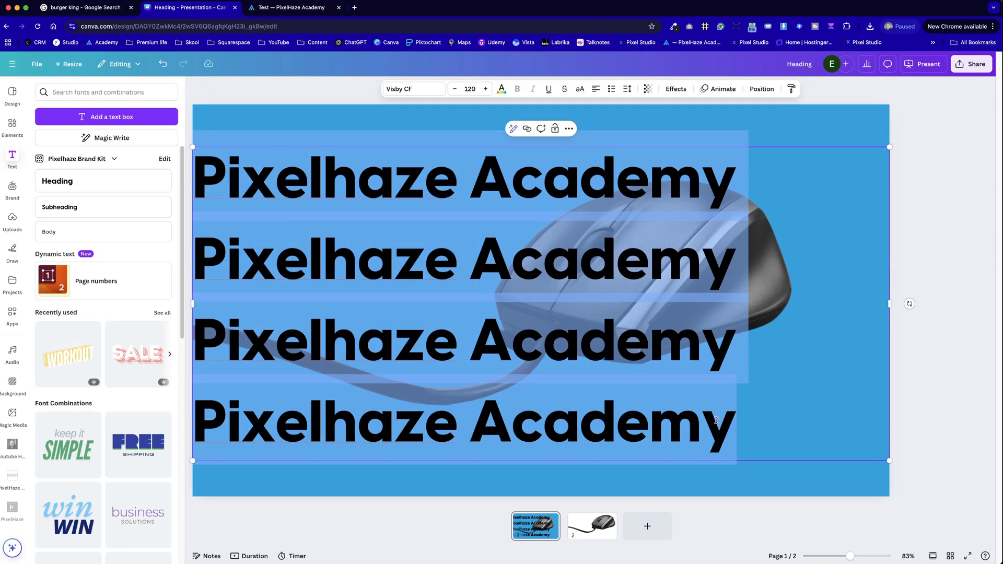
{"action": "left_click", "coordinate": [716, 425]}
{"action": "key", "text": "super+v"}
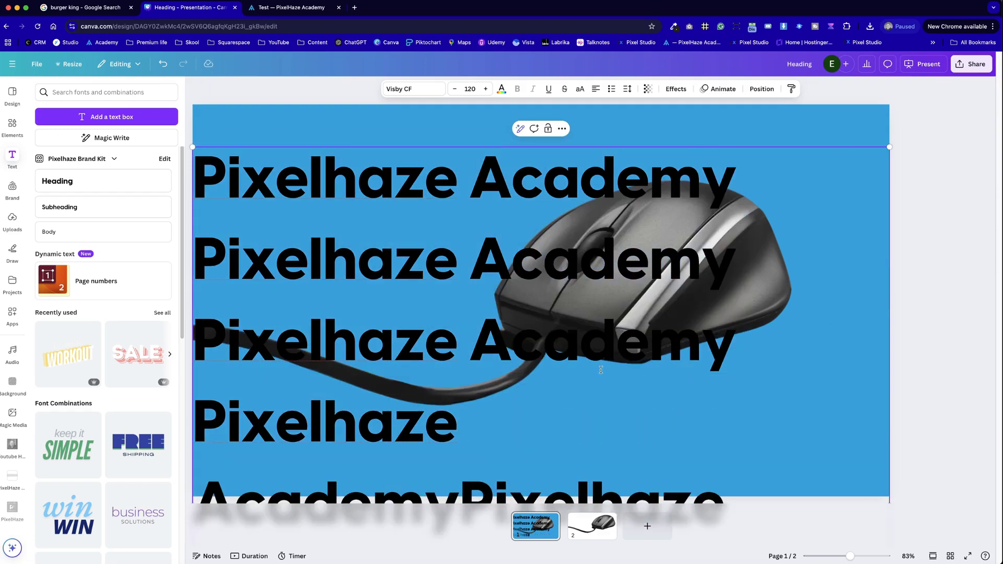
{"action": "scroll", "coordinate": [601, 367], "scroll_direction": "down", "scroll_amount": 5}
{"action": "left_click", "coordinate": [459, 353]}
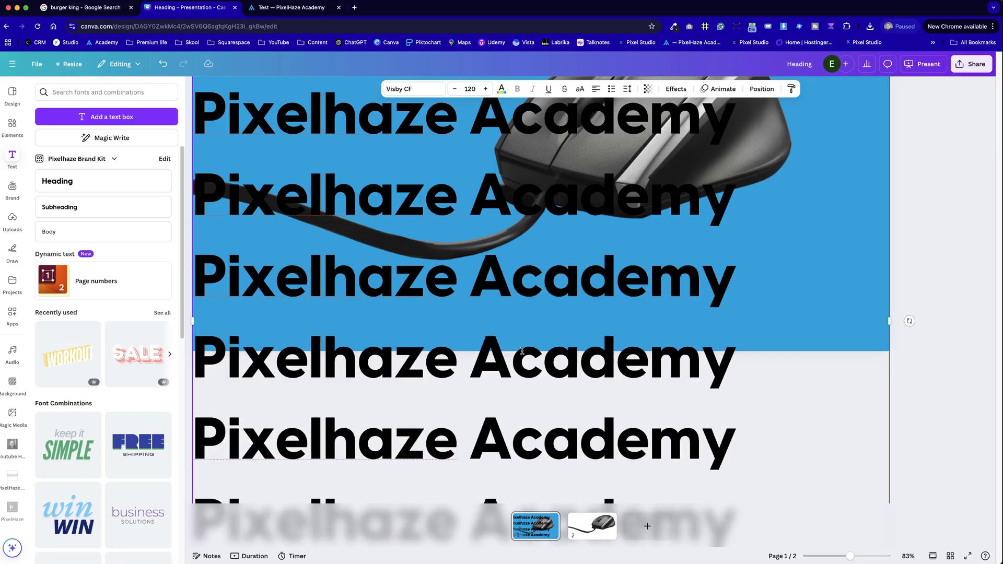
{"action": "key", "text": "super+a"}
{"action": "scroll", "coordinate": [552, 277], "scroll_direction": "up", "scroll_amount": 5}
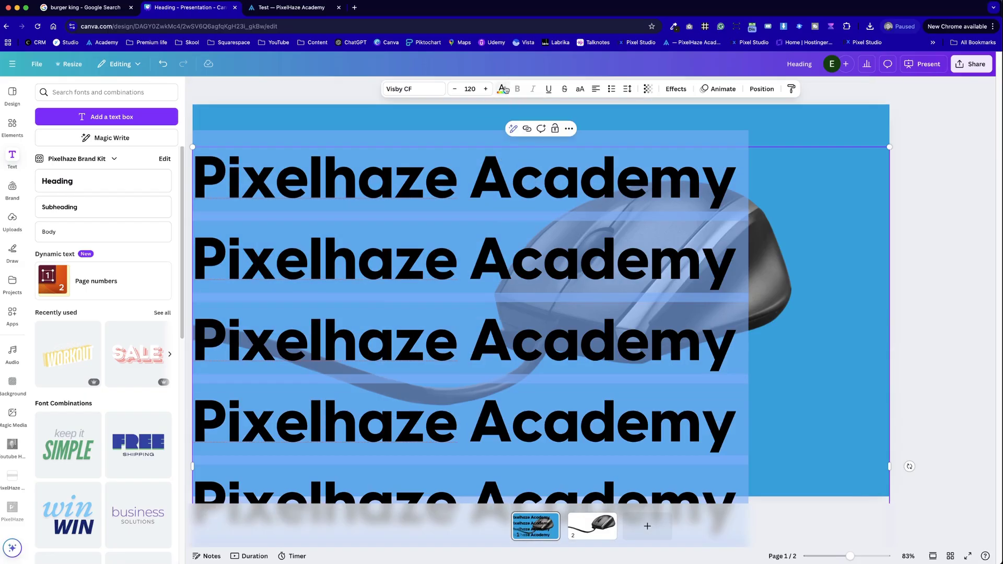
Make the heading text white and reduce its size to 74.
{"action": "left_click", "coordinate": [503, 89]}
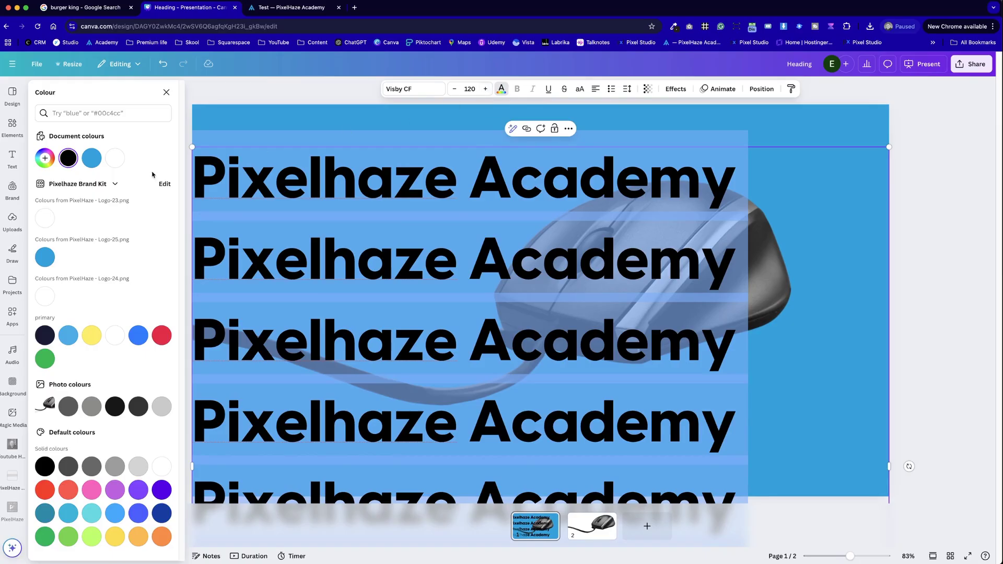
{"action": "left_click", "coordinate": [115, 158]}
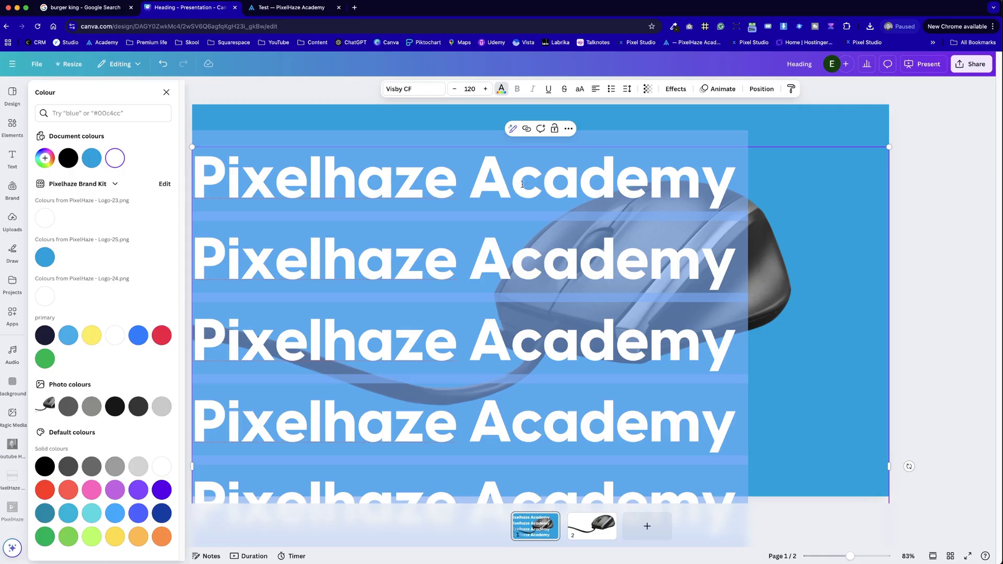
{"action": "left_click", "coordinate": [452, 88]}
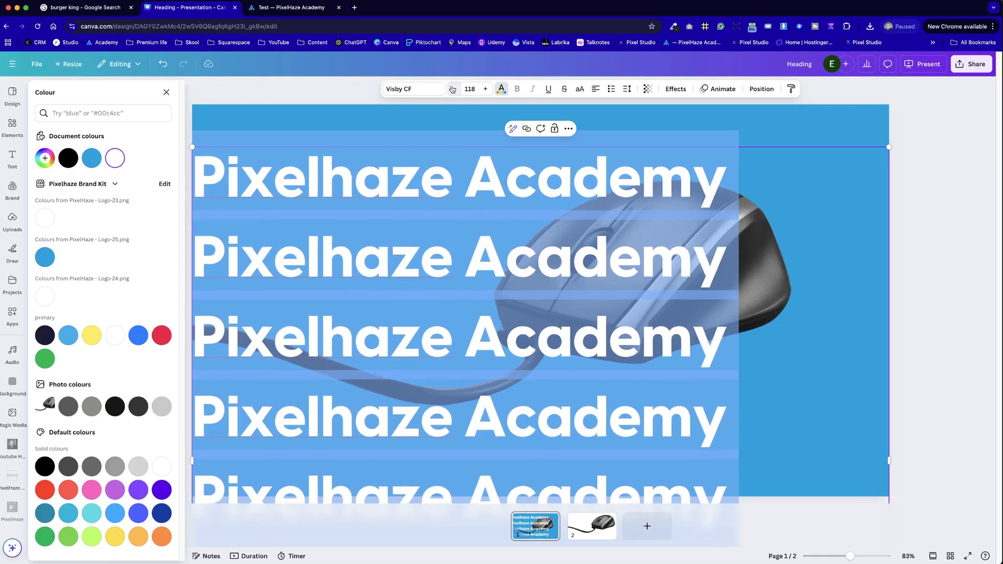
{"action": "left_click", "coordinate": [452, 88]}
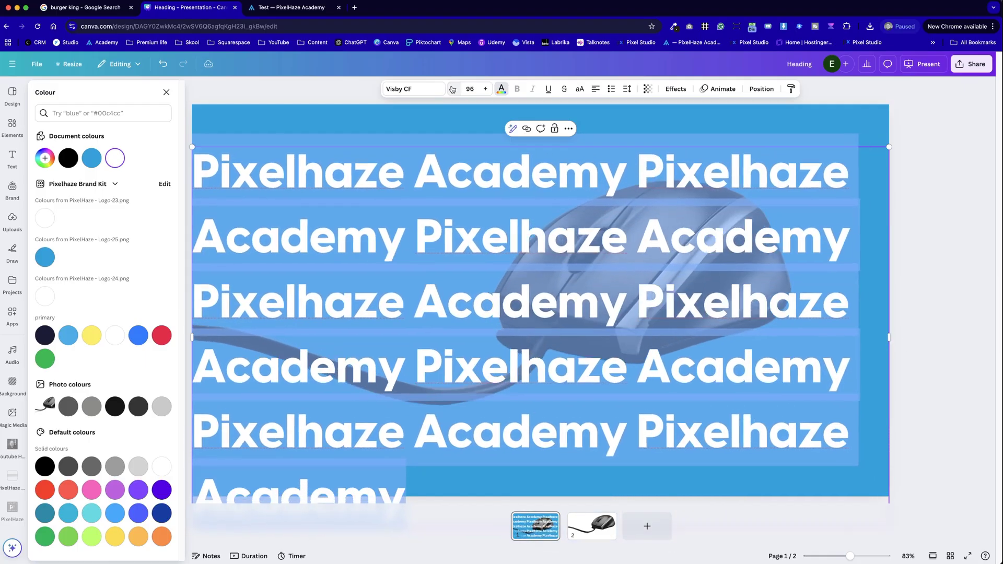
{"action": "left_click", "coordinate": [452, 89]}
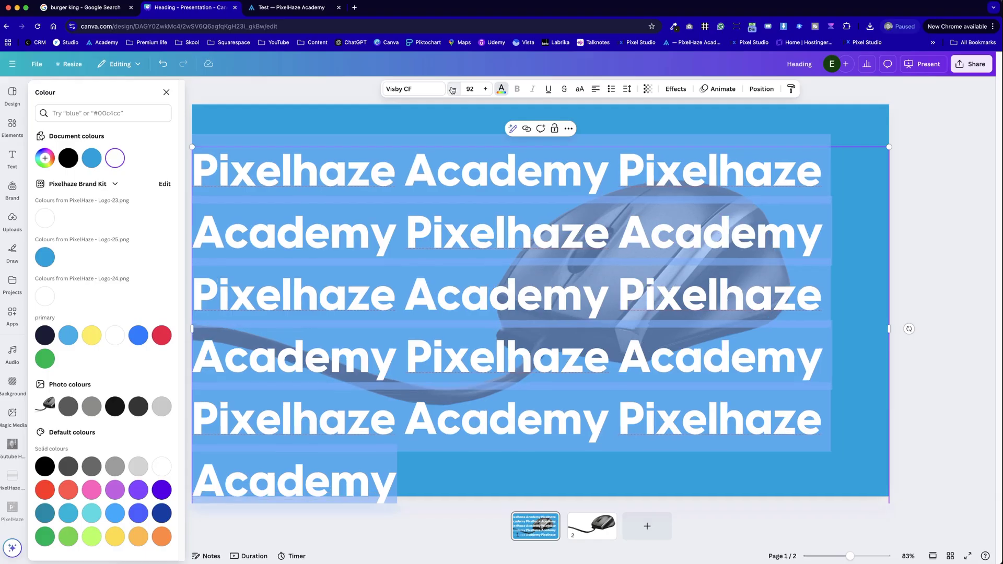
{"action": "left_click", "coordinate": [453, 89]}
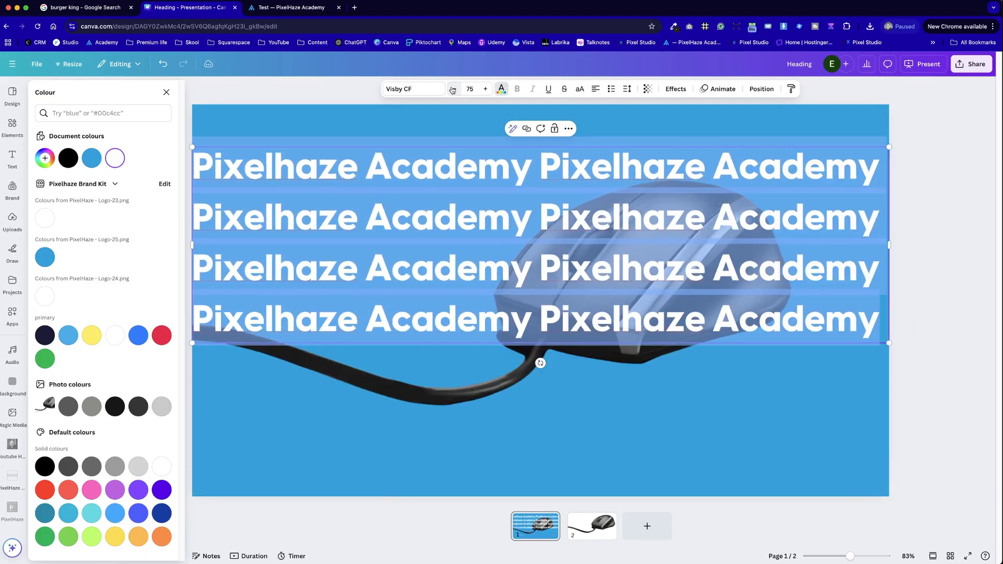
{"action": "left_click", "coordinate": [453, 88]}
Move the text block slightly up and right, then duplicate it.
{"action": "left_click", "coordinate": [759, 304]}
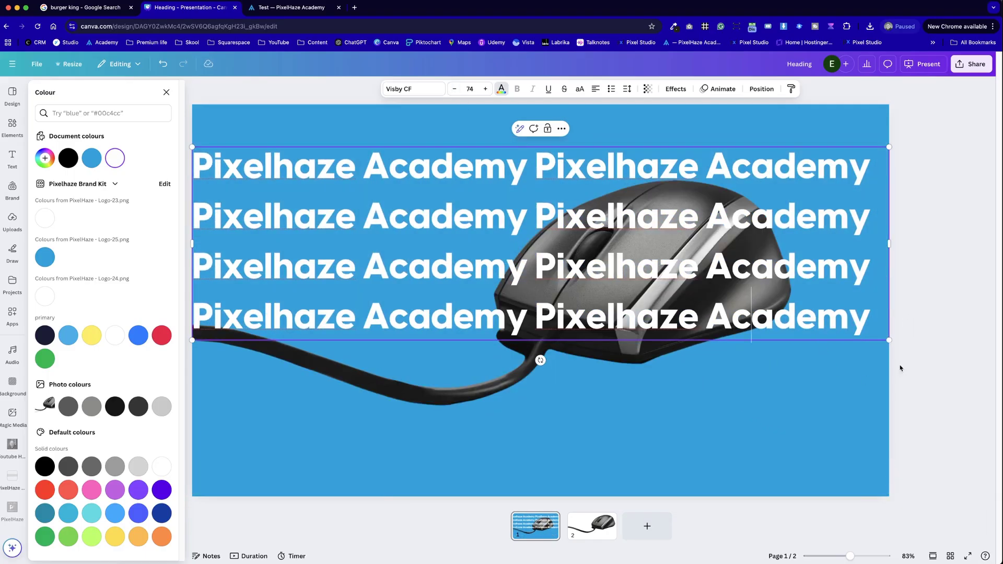
{"action": "key", "text": "Escape"}
{"action": "left_click", "coordinate": [811, 385]}
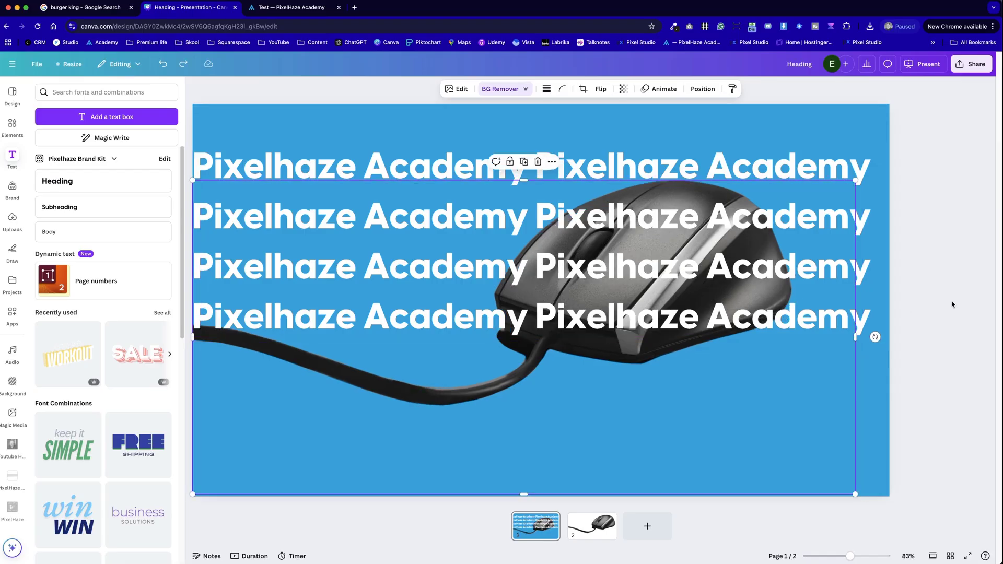
{"action": "left_click_drag", "start_coordinate": [771, 184], "coordinate": [774, 138]}
{"action": "key", "text": "super+d"}
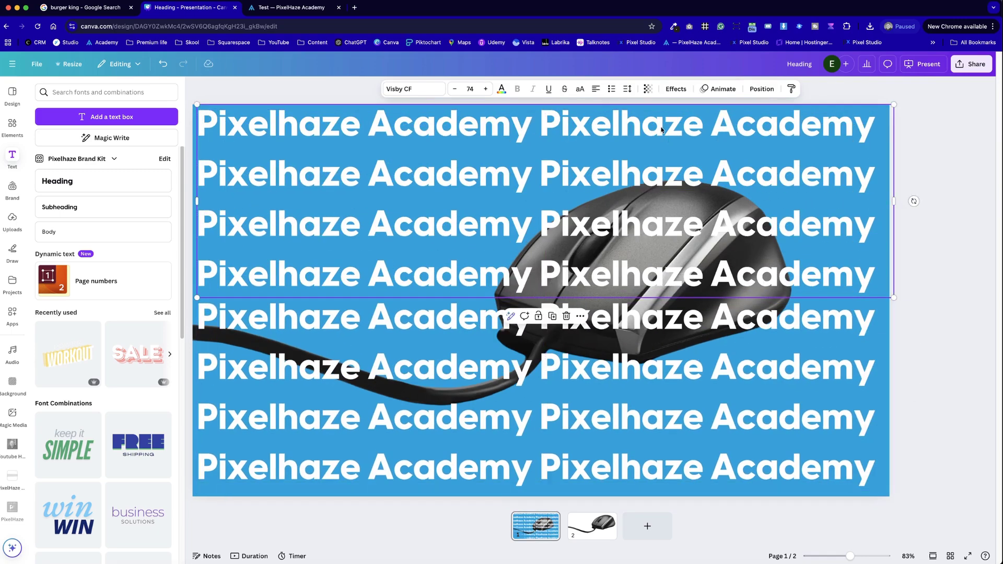
Tighten the line spacing to about 1.06 and delete the lower text box's text.
{"action": "left_click", "coordinate": [627, 89]}
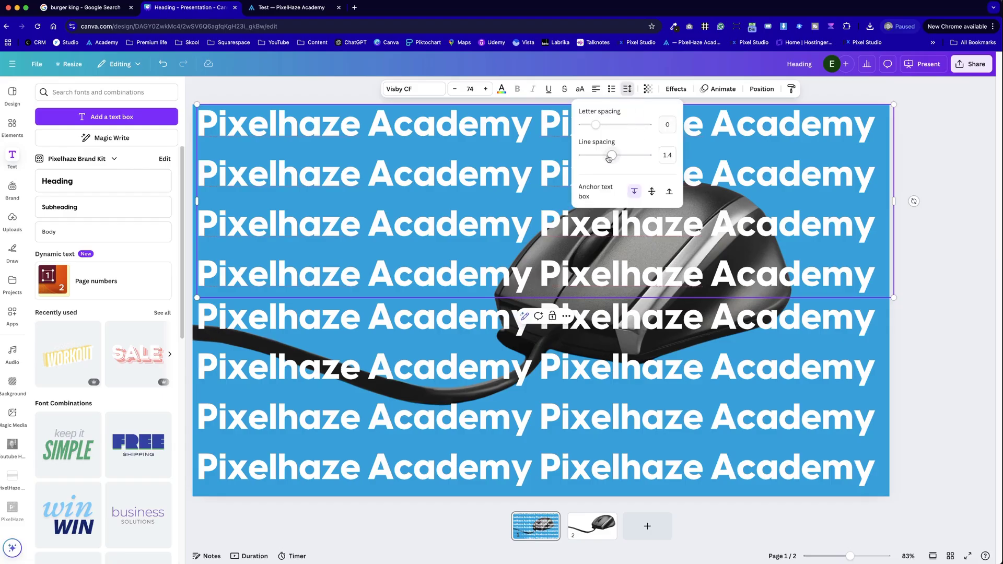
{"action": "left_click_drag", "start_coordinate": [610, 155], "coordinate": [601, 157]}
{"action": "left_click", "coordinate": [862, 316]}
{"action": "double_click", "coordinate": [843, 347]}
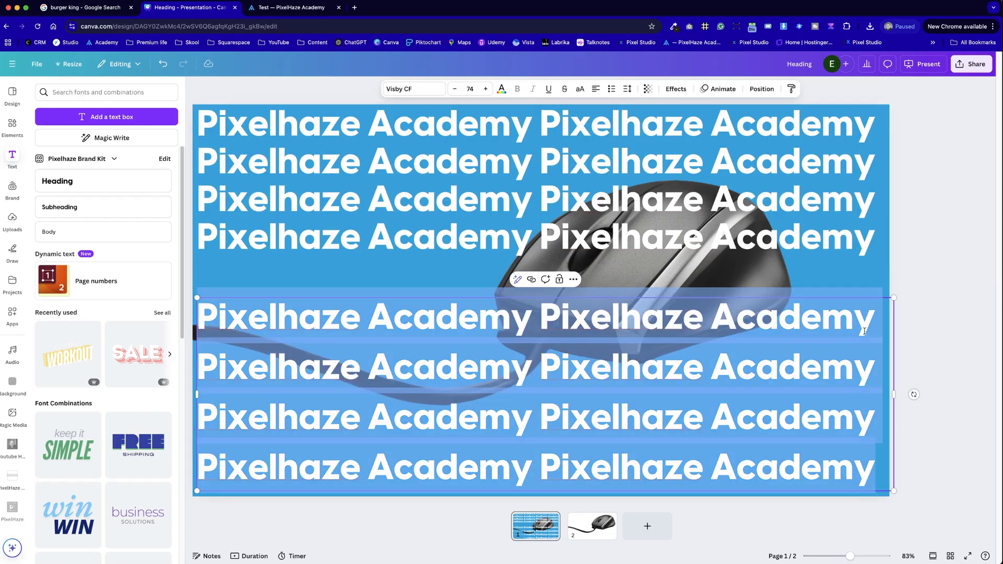
{"action": "key", "text": "BackSpace"}
Paste more 'Pixelhaze Academy' lines into the heading until they overflow the page.
{"action": "left_click", "coordinate": [781, 176]}
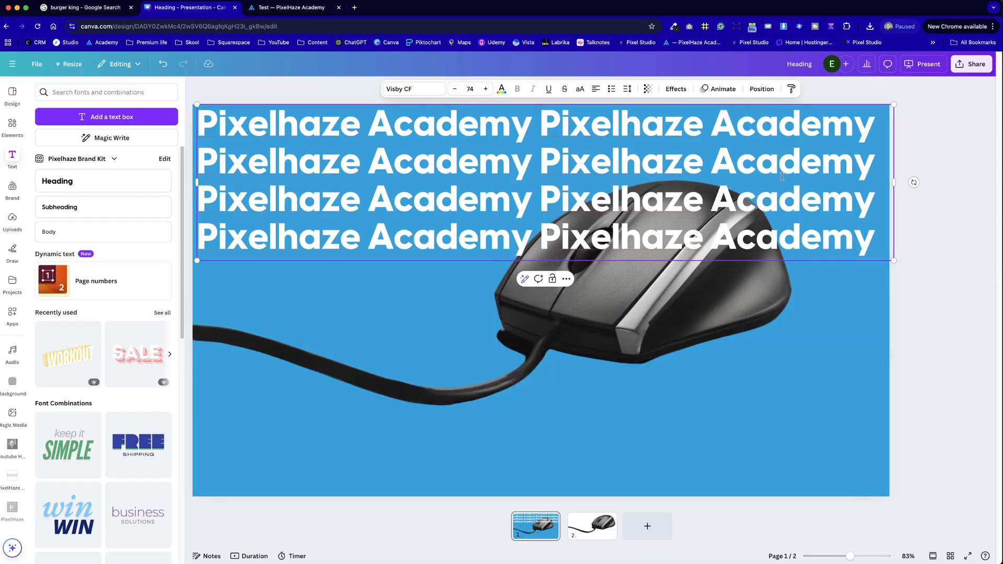
{"action": "double_click", "coordinate": [790, 187]}
{"action": "key", "text": "ctrl+c"}
{"action": "left_click", "coordinate": [872, 235]}
{"action": "key", "text": "ctrl+v"}
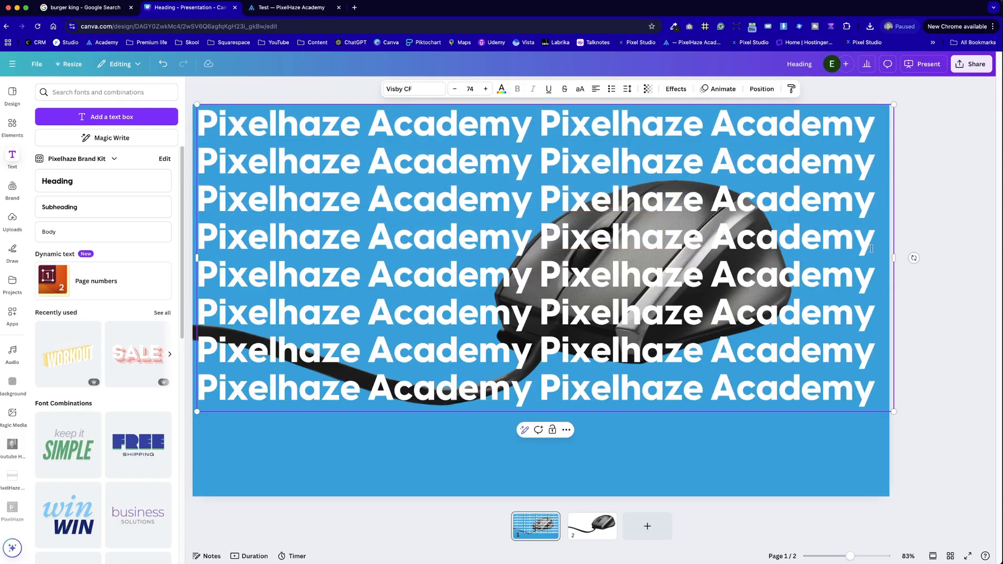
{"action": "key", "text": "ctrl+v"}
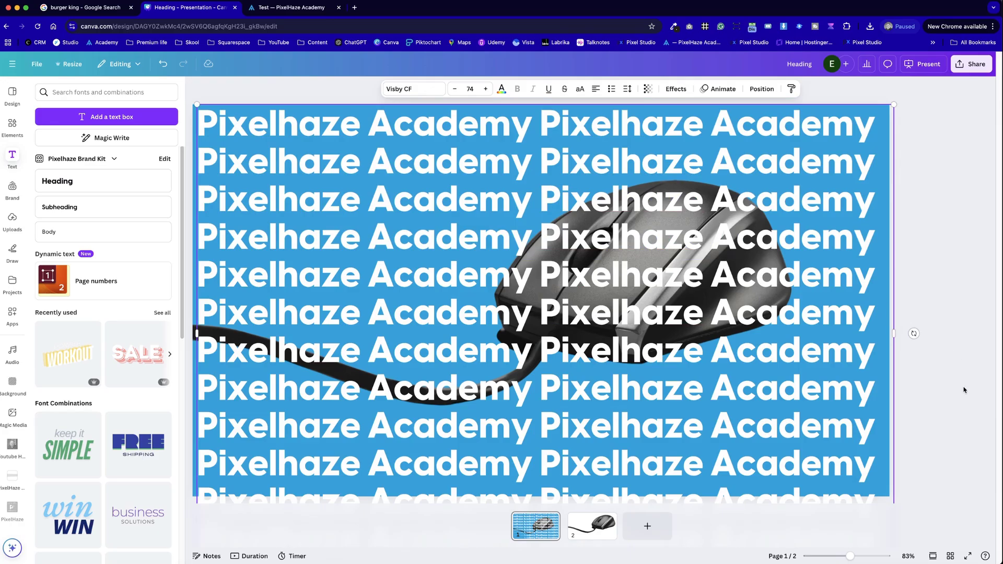
{"action": "left_click", "coordinate": [964, 391]}
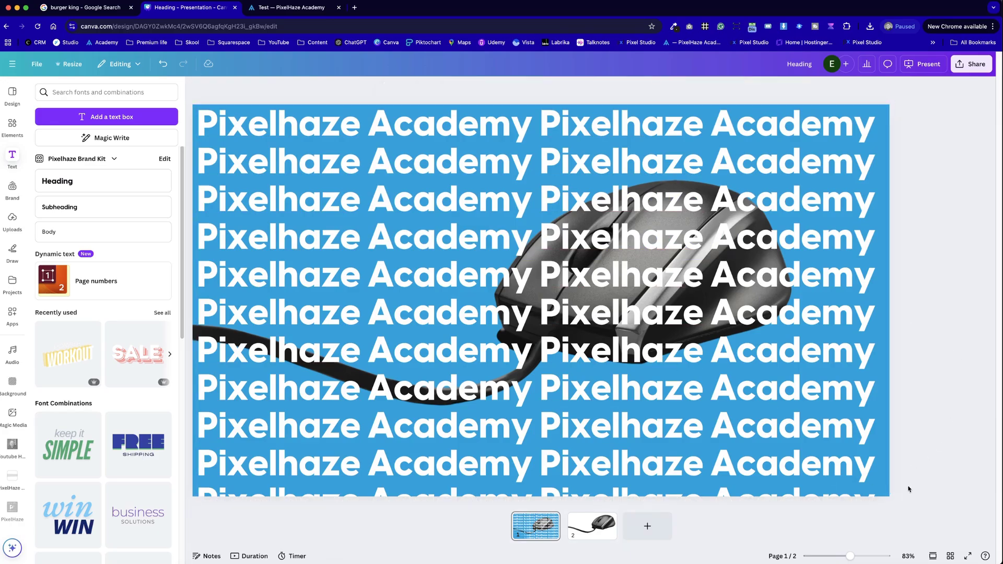
Enlarge the repeating text to fill the page edge to edge and send it behind the mouse.
{"action": "left_click", "coordinate": [834, 158]}
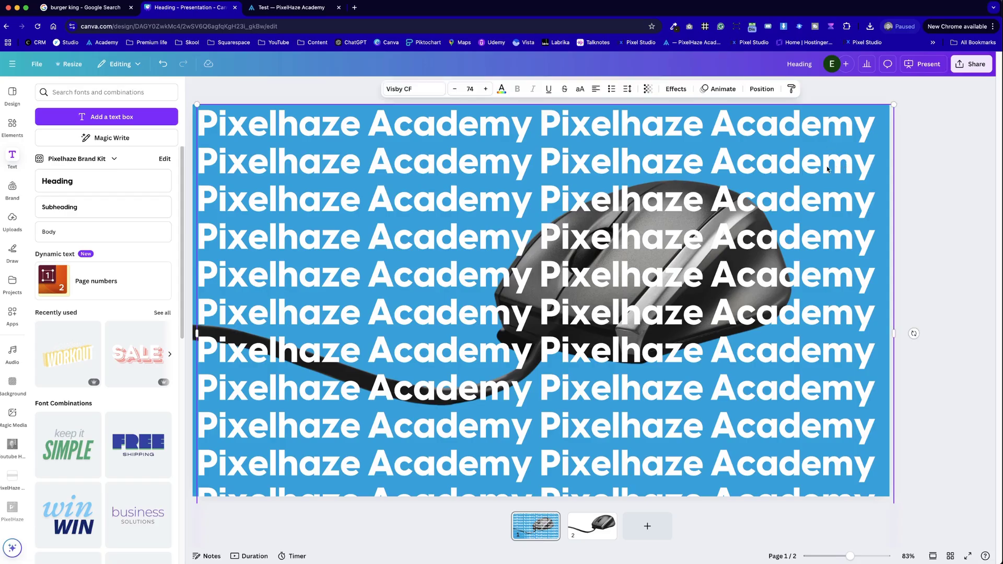
{"action": "left_click_drag", "start_coordinate": [825, 170], "coordinate": [836, 190]}
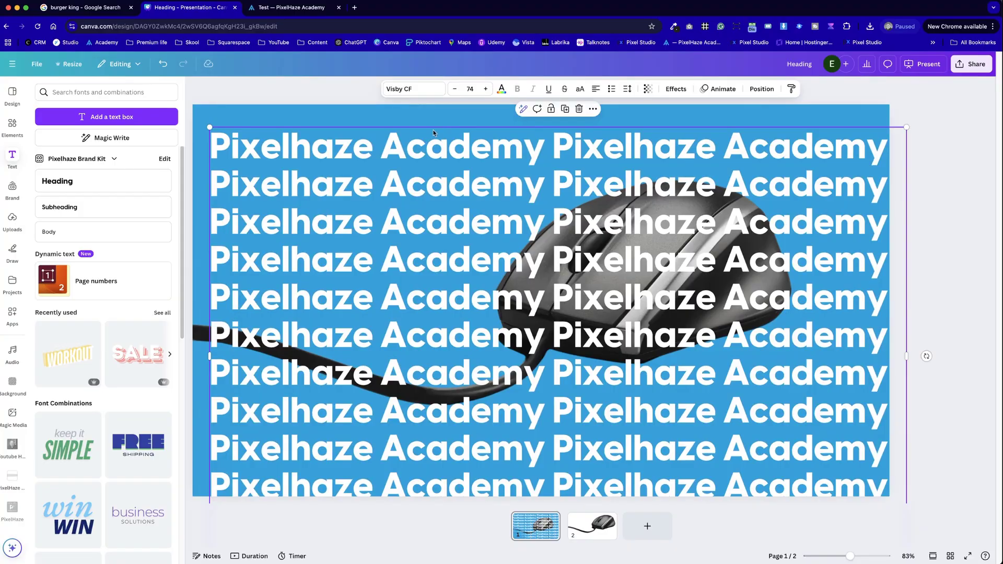
{"action": "left_click_drag", "start_coordinate": [211, 128], "coordinate": [193, 116]}
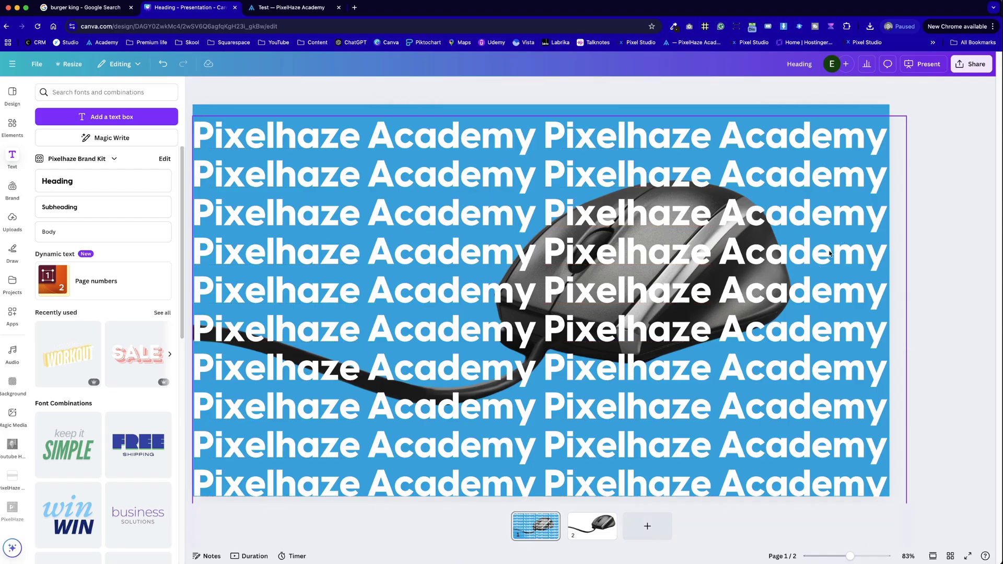
{"action": "left_click_drag", "start_coordinate": [755, 252], "coordinate": [800, 252]}
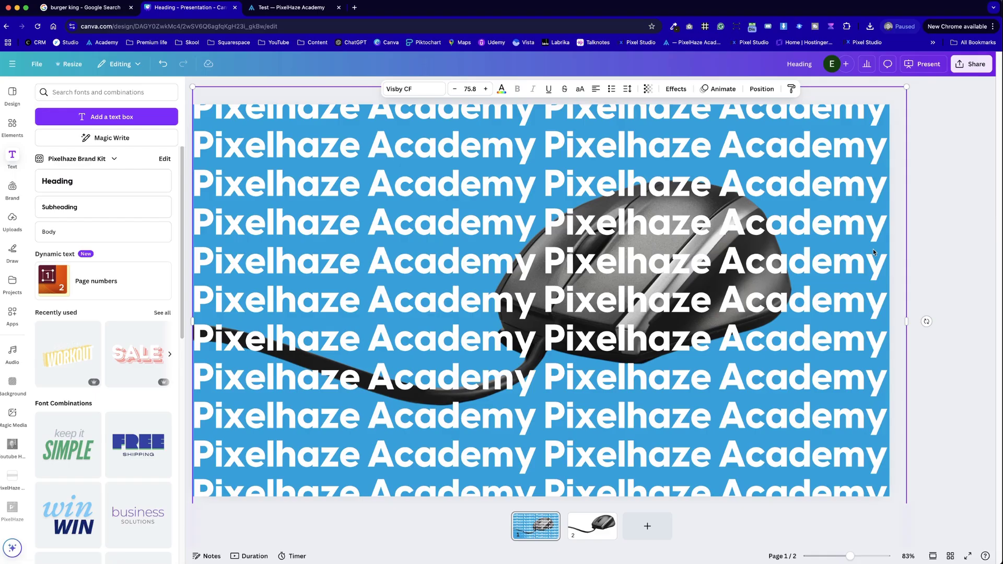
{"action": "key", "text": "super+bracketleft"}
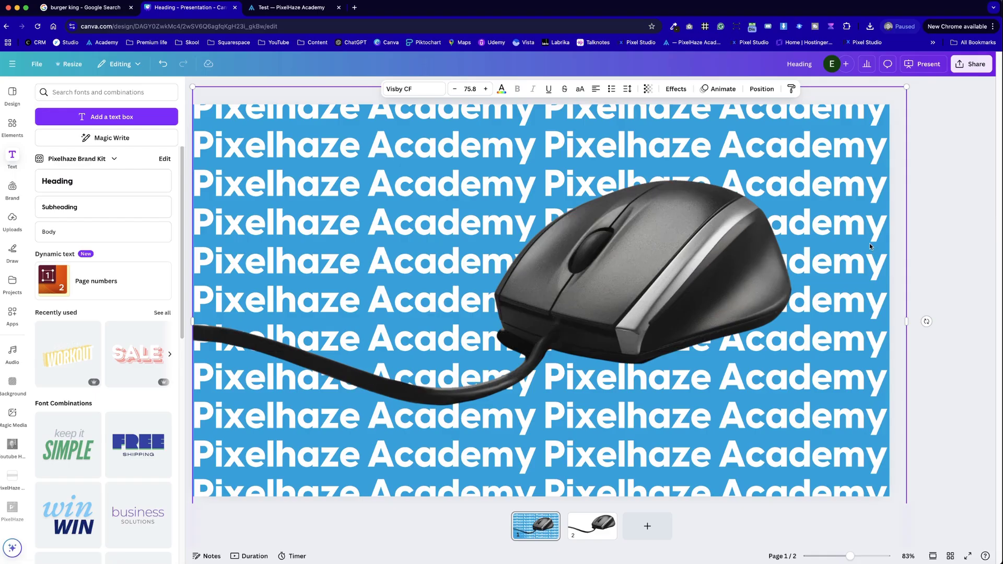
{"action": "left_click", "coordinate": [938, 284]}
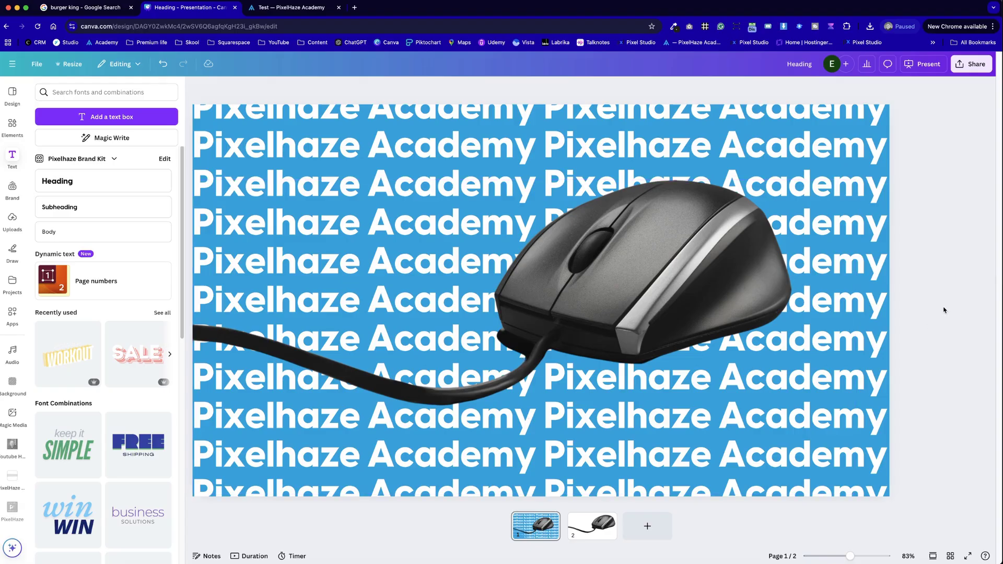
{"action": "left_click_drag", "start_coordinate": [854, 557], "coordinate": [841, 555]}
Shift the mouse image slightly down-left and shrink it to about 1,775 × 841.
{"action": "left_click", "coordinate": [670, 313]}
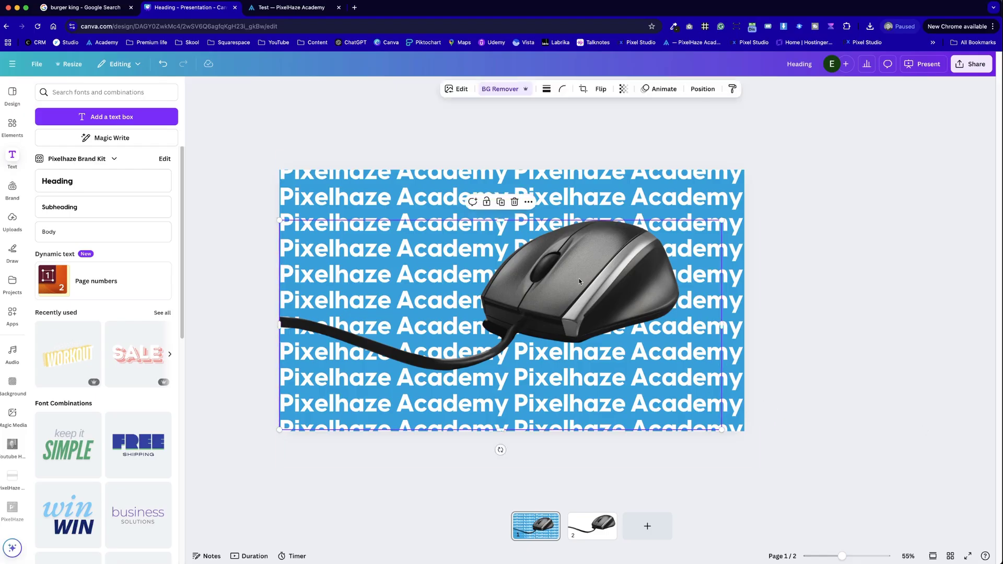
{"action": "left_click_drag", "start_coordinate": [581, 279], "coordinate": [578, 287]}
{"action": "left_click", "coordinate": [971, 300]}
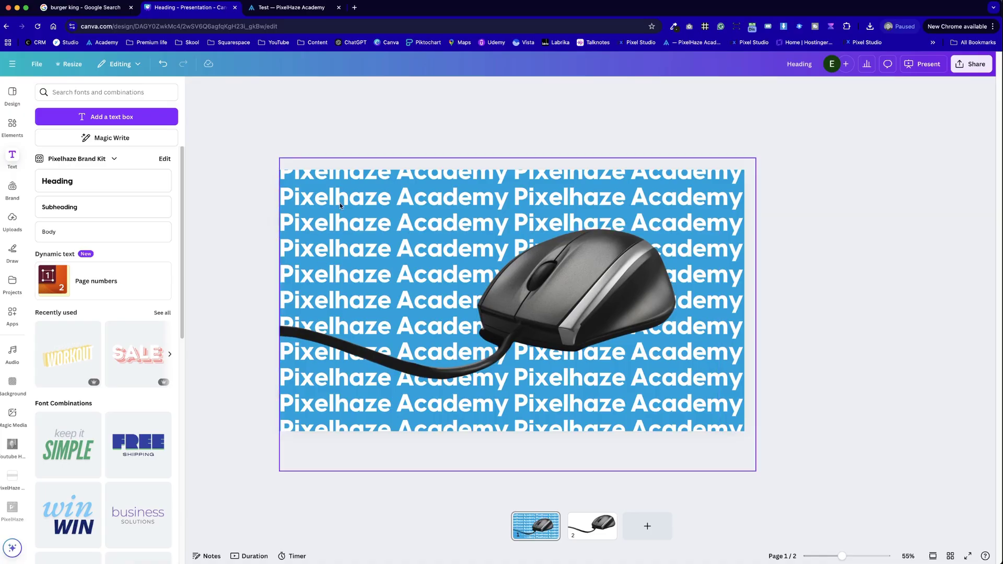
{"action": "left_click", "coordinate": [545, 255]}
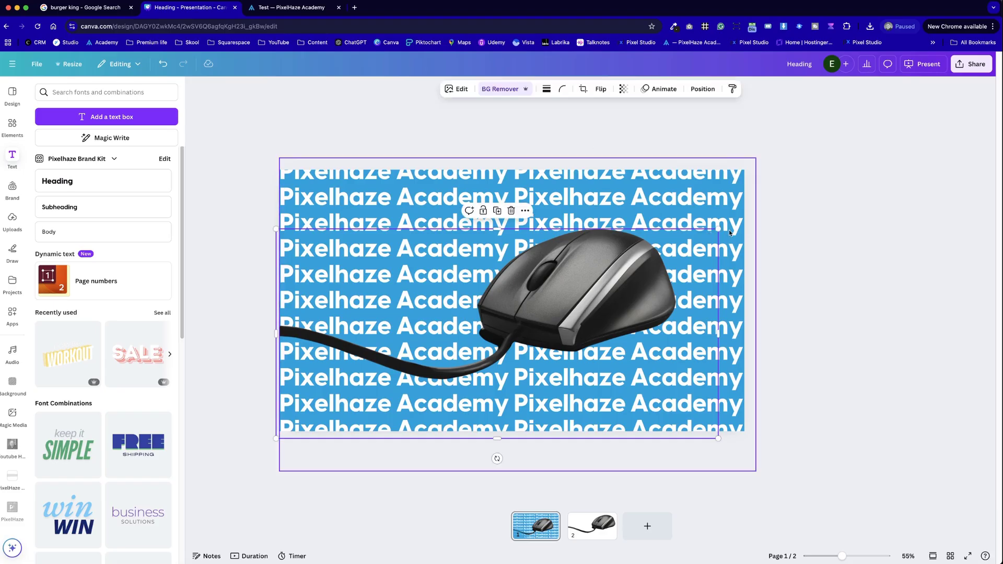
{"action": "left_click_drag", "start_coordinate": [722, 230], "coordinate": [696, 240]}
{"action": "left_click", "coordinate": [805, 276]}
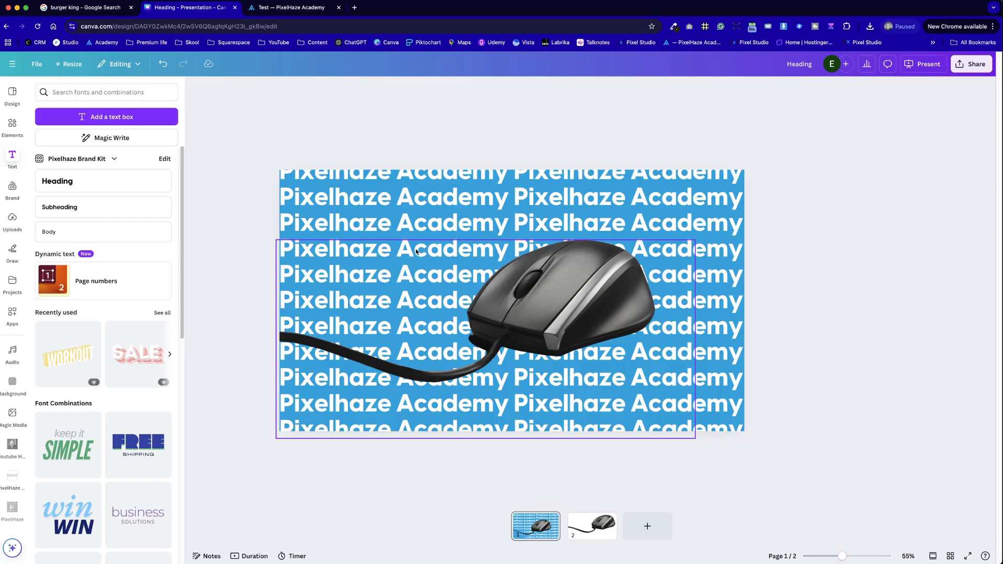
Search Elements for 'gradient' and add the transparent-to-black gradient graphic to the slide.
{"action": "left_click", "coordinate": [12, 125]}
{"action": "left_click", "coordinate": [154, 92]}
{"action": "type", "text": "gradie"}
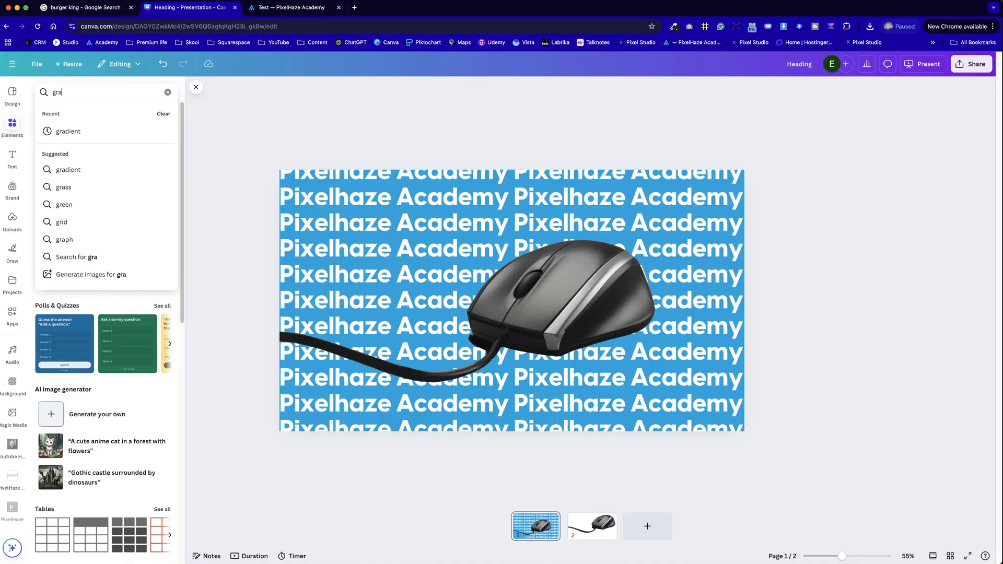
{"action": "left_click", "coordinate": [117, 133]}
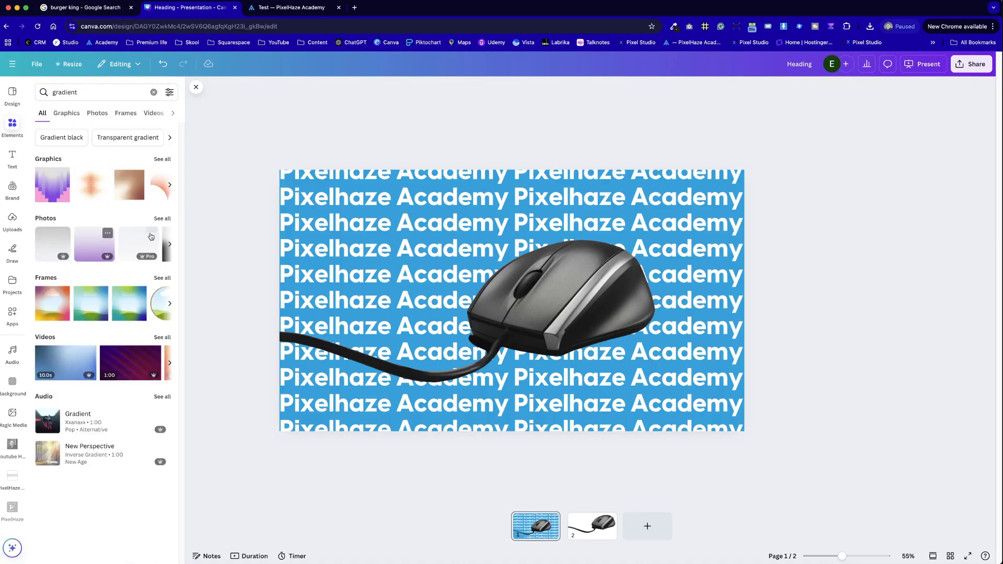
{"action": "left_click", "coordinate": [162, 219]}
{"action": "left_click", "coordinate": [66, 113]}
{"action": "scroll", "coordinate": [104, 261], "scroll_direction": "down", "scroll_amount": 5}
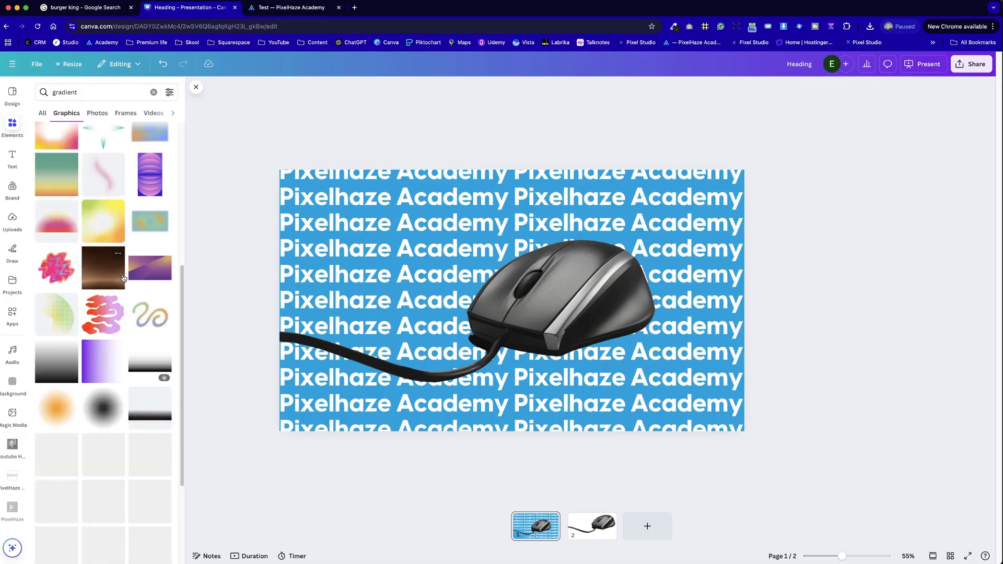
{"action": "left_click", "coordinate": [56, 361]}
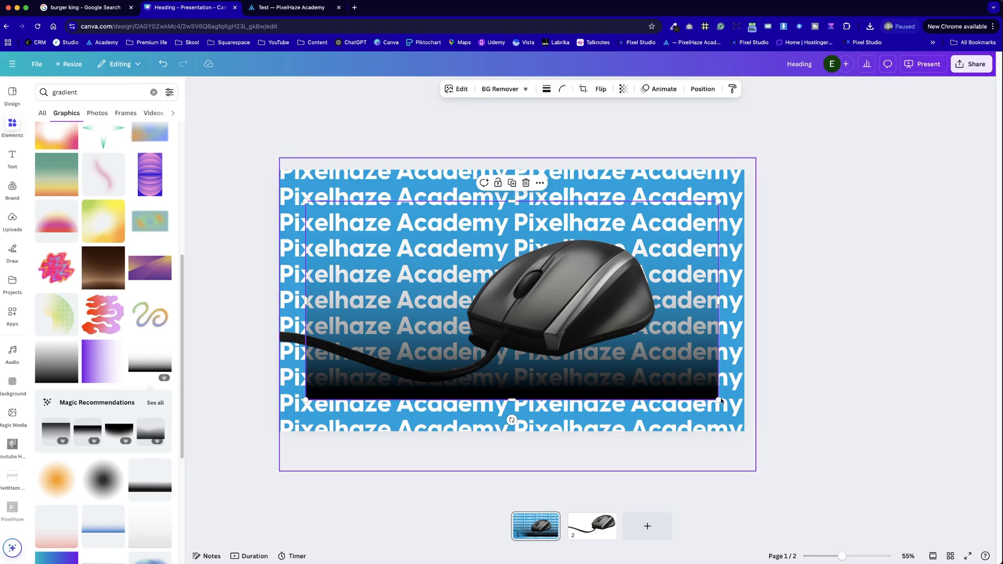
Rotate the gradient to 84° and position it along the slide's left edge.
{"action": "left_click_drag", "start_coordinate": [519, 417], "coordinate": [343, 313]}
{"action": "left_click_drag", "start_coordinate": [436, 326], "coordinate": [301, 322]}
{"action": "left_click", "coordinate": [240, 313]}
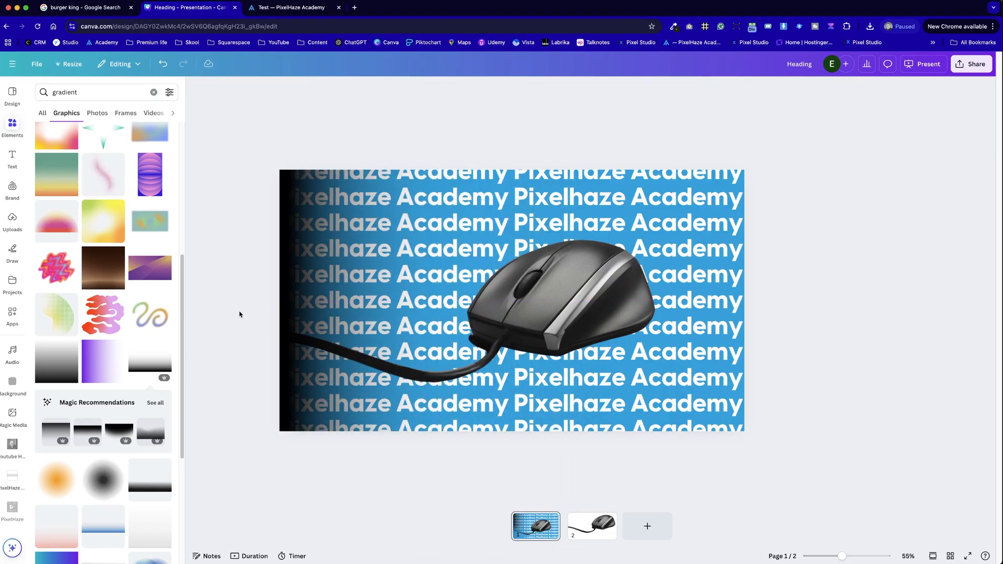
{"action": "left_click", "coordinate": [287, 276]}
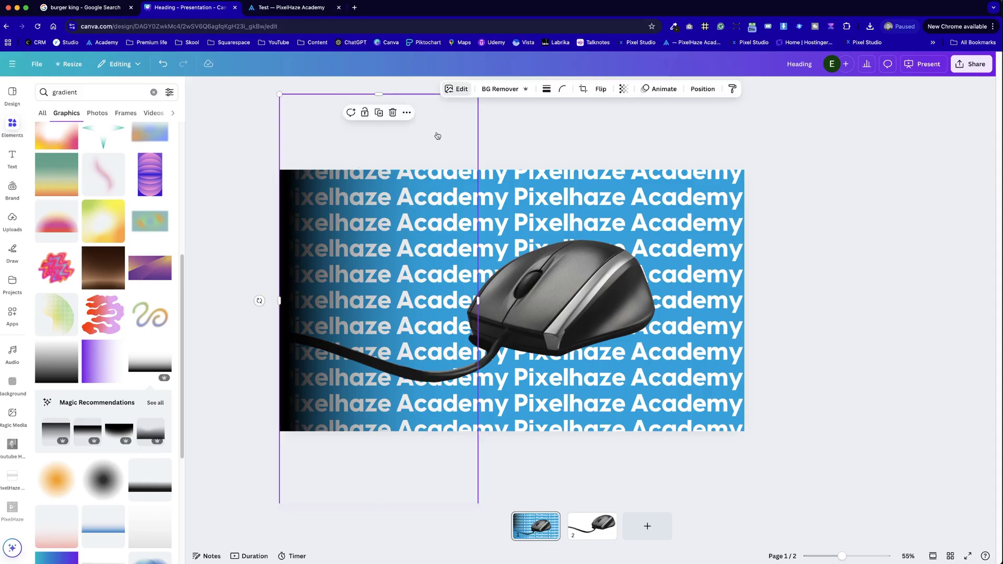
Apply the Pop duotone to the gradient, with shadows and highlights sampled from the blue background.
{"action": "left_click", "coordinate": [453, 88]}
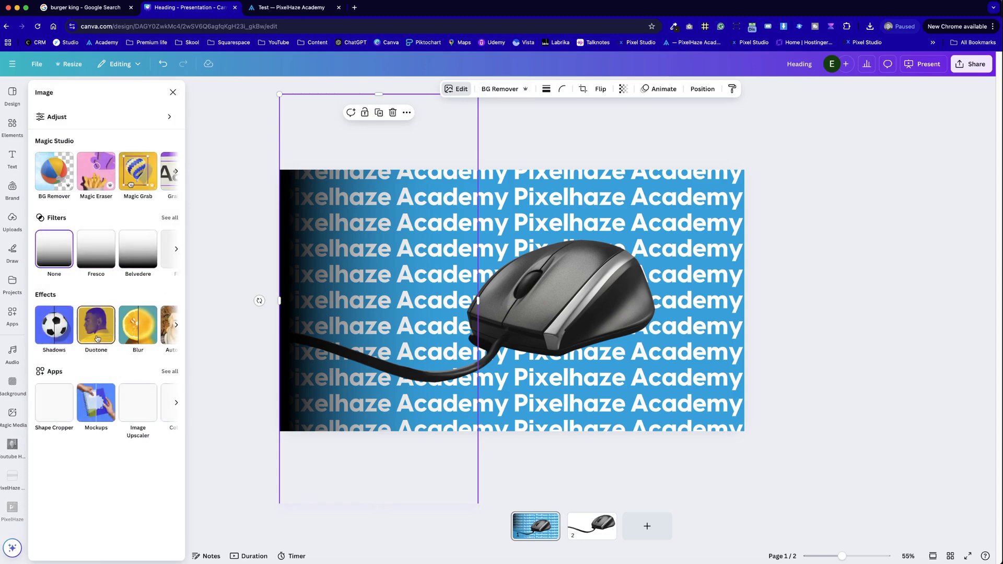
{"action": "left_click", "coordinate": [97, 340]}
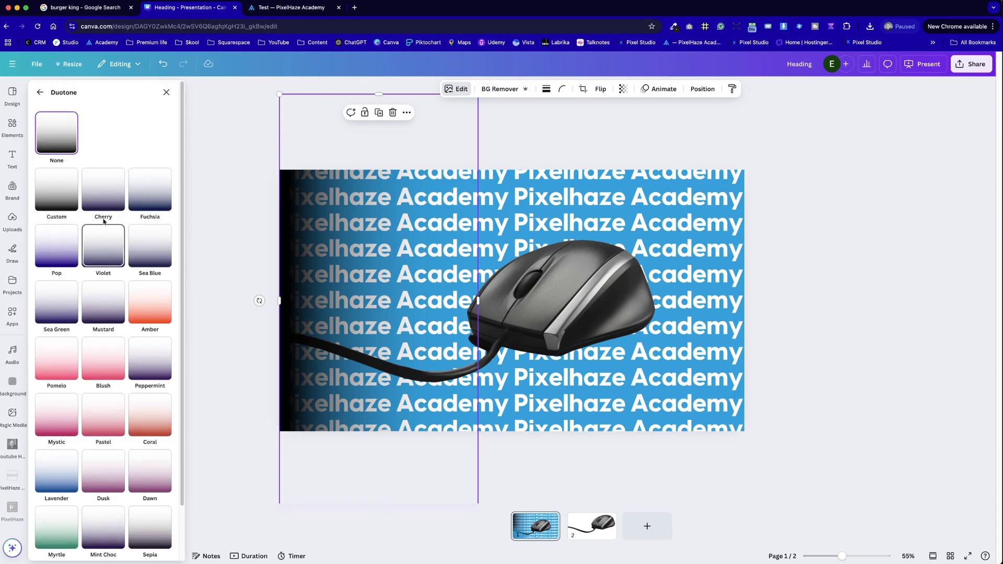
{"action": "left_click", "coordinate": [57, 245]}
{"action": "left_click", "coordinate": [164, 313]}
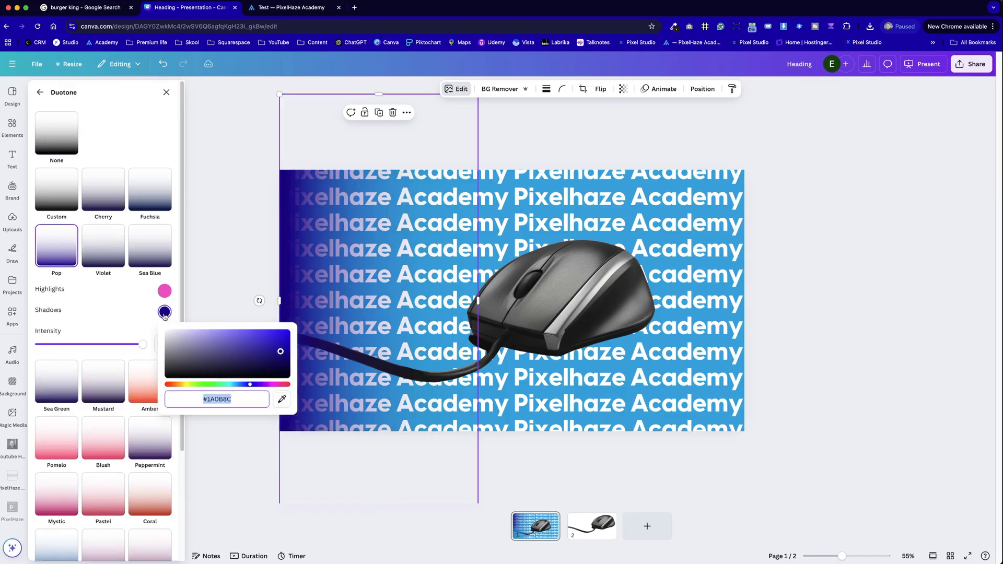
{"action": "left_click", "coordinate": [282, 399]}
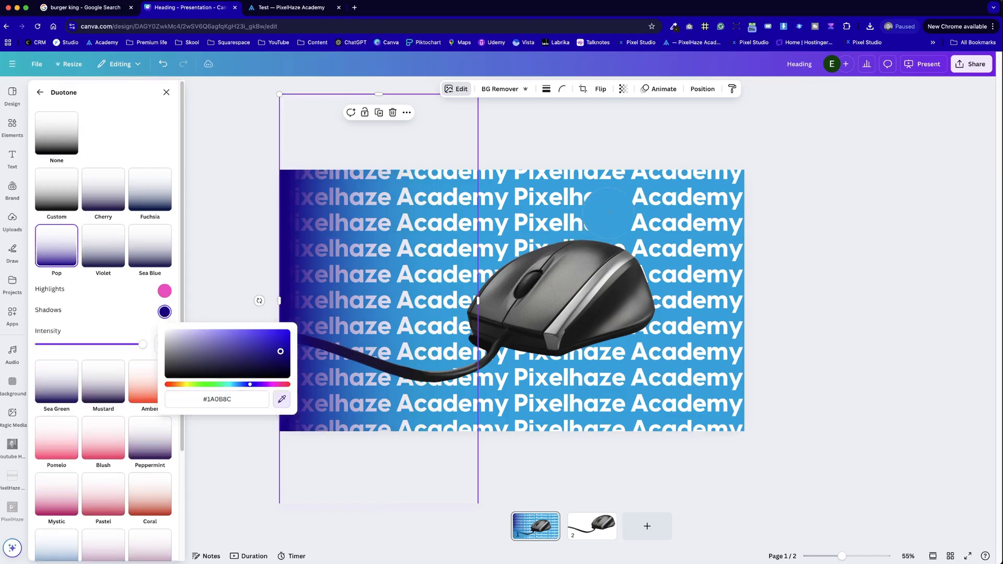
{"action": "left_click", "coordinate": [609, 214]}
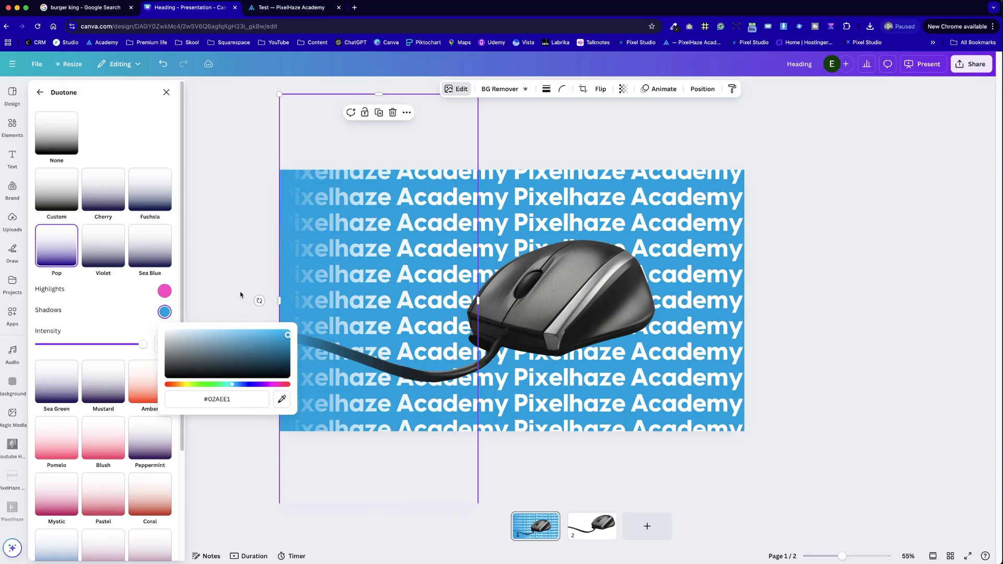
{"action": "left_click", "coordinate": [164, 291]}
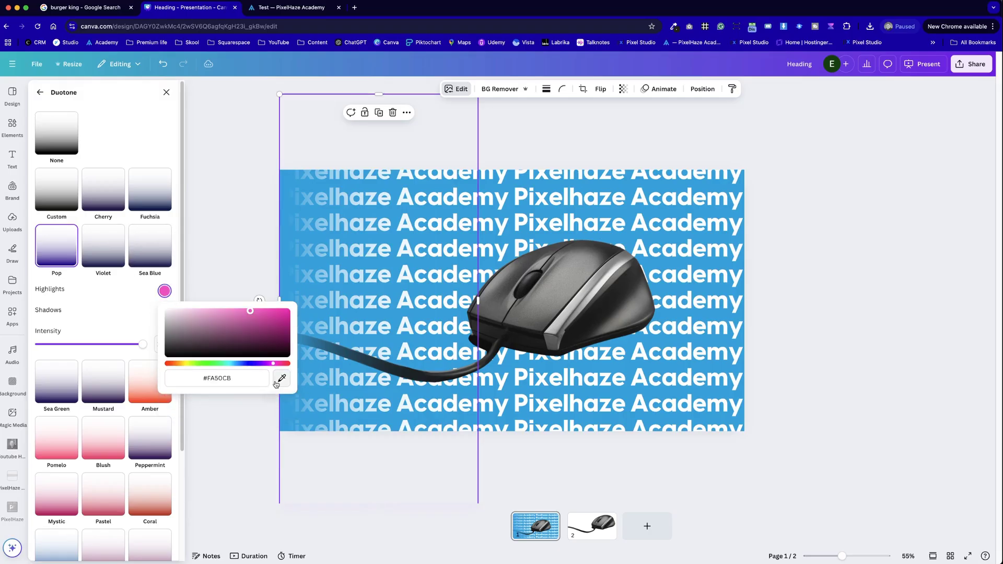
{"action": "left_click", "coordinate": [278, 383]}
{"action": "left_click", "coordinate": [593, 203]}
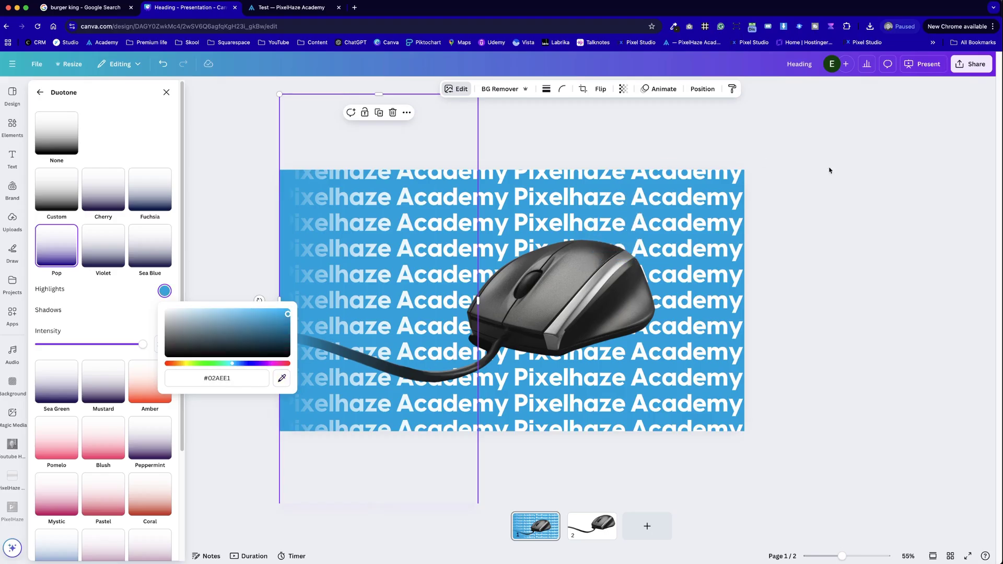
{"action": "left_click", "coordinate": [858, 173]}
Stand the gradient upright over the right edge of the text design.
{"action": "left_click", "coordinate": [302, 381]}
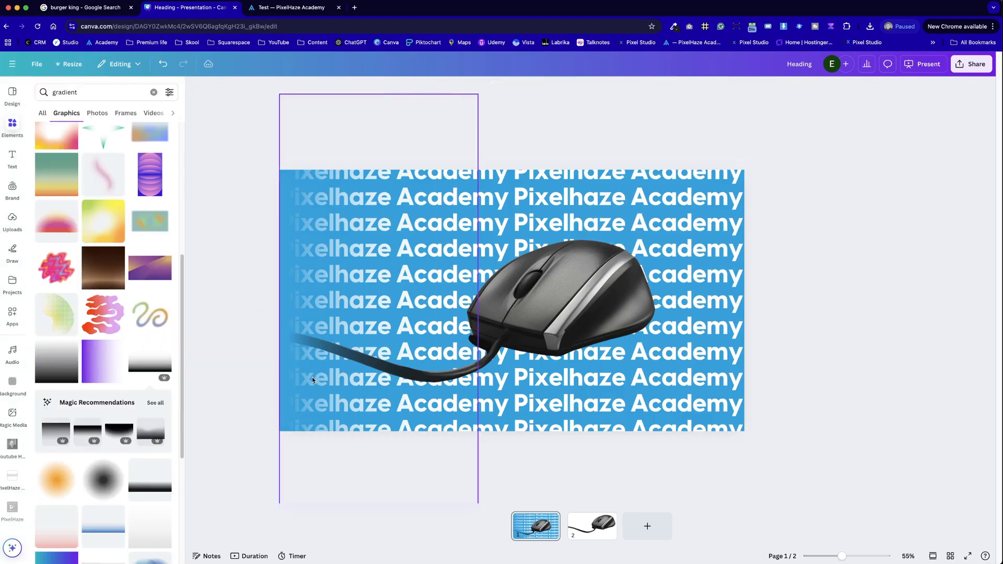
{"action": "left_click_drag", "start_coordinate": [318, 376], "coordinate": [515, 351]}
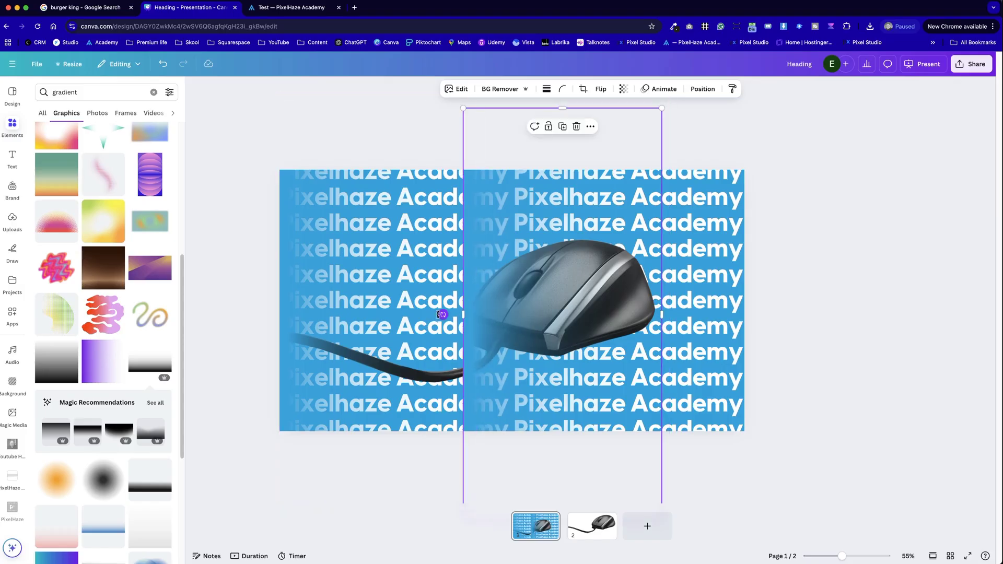
{"action": "left_click_drag", "start_coordinate": [538, 129], "coordinate": [706, 337]}
{"action": "left_click_drag", "start_coordinate": [635, 315], "coordinate": [717, 315]}
{"action": "key", "text": "Escape"}
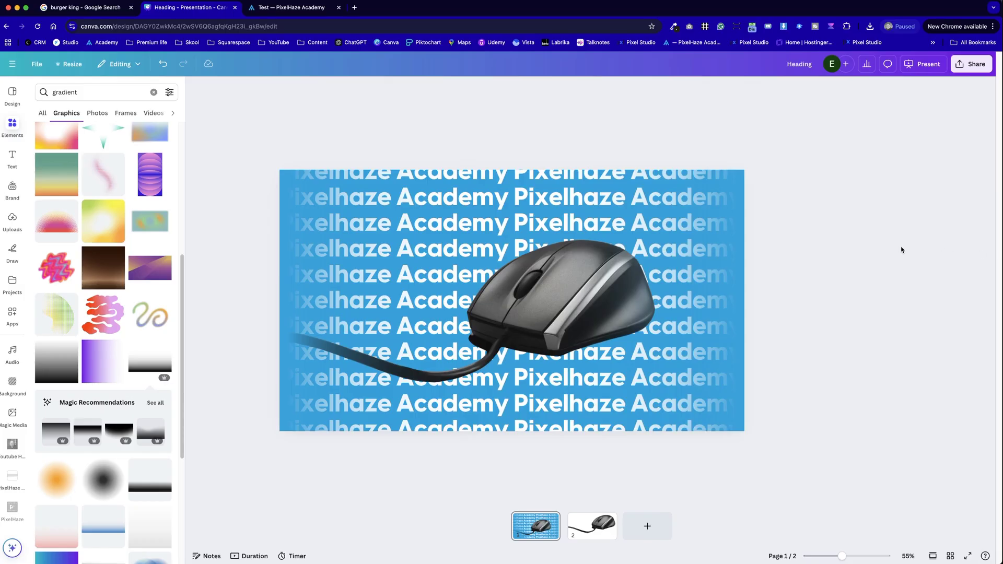
Download only page 1 of the design as a PNG.
{"action": "left_click", "coordinate": [971, 63]}
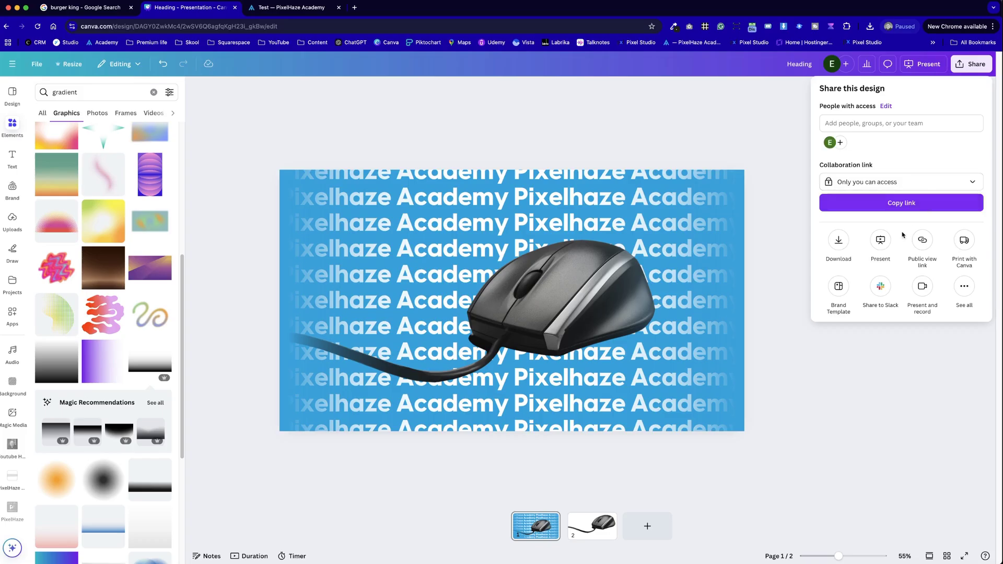
{"action": "left_click", "coordinate": [840, 249]}
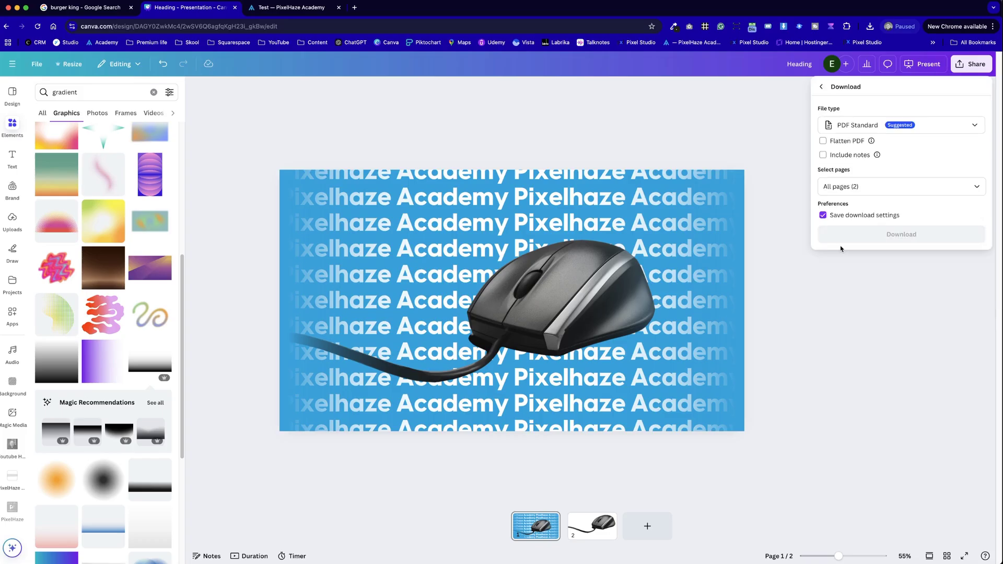
{"action": "left_click", "coordinate": [948, 126]}
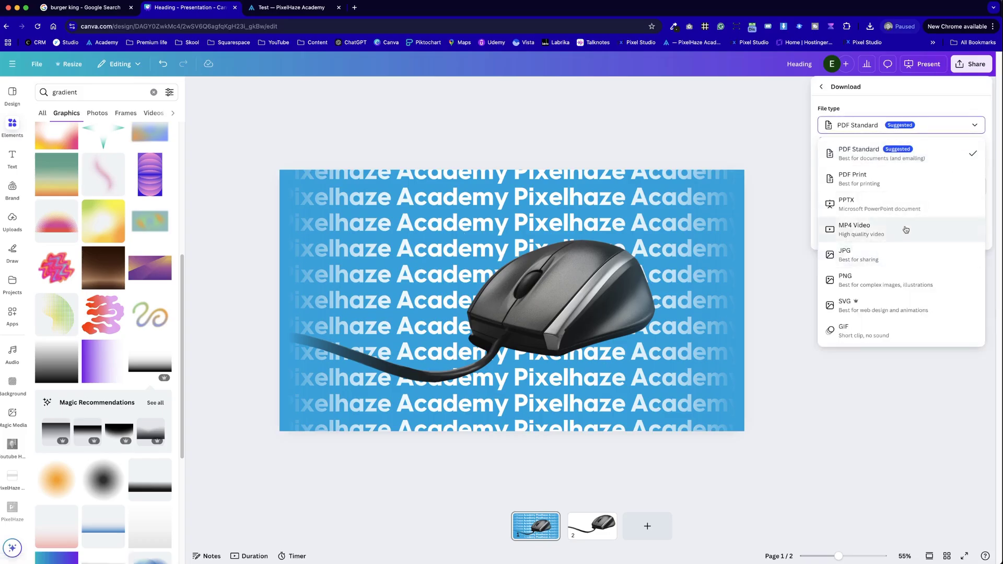
{"action": "left_click", "coordinate": [903, 286]}
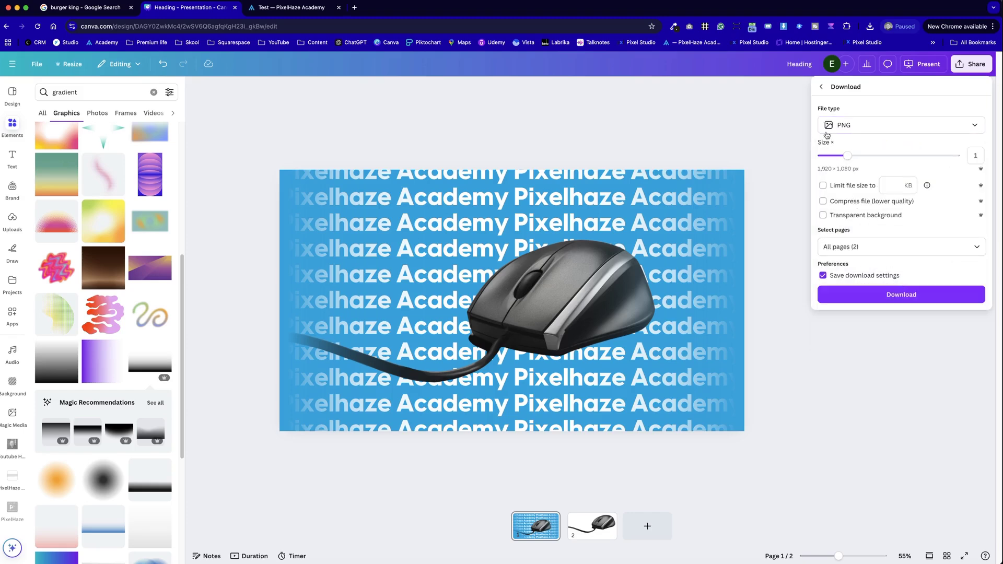
{"action": "left_click", "coordinate": [911, 244]}
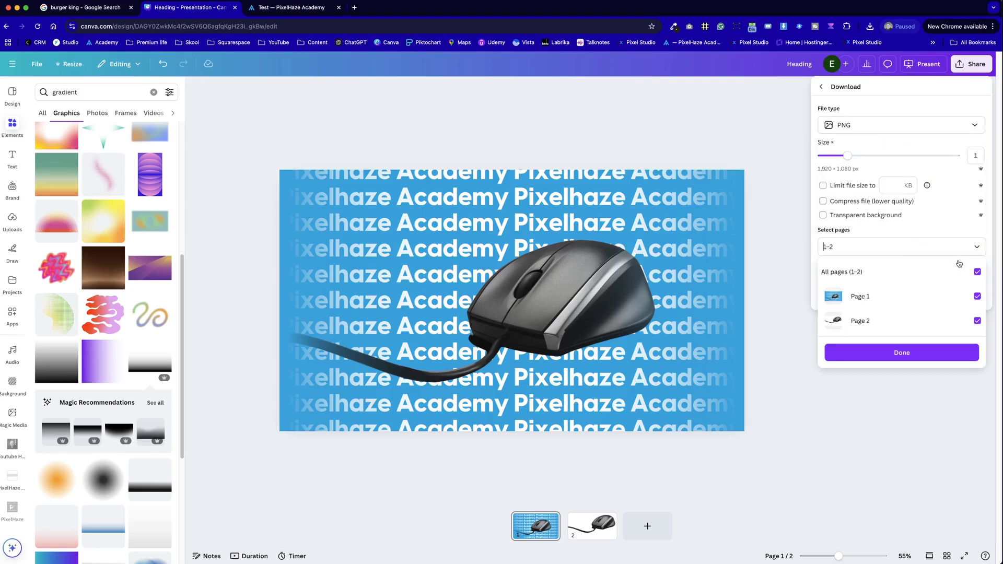
{"action": "left_click", "coordinate": [970, 282]}
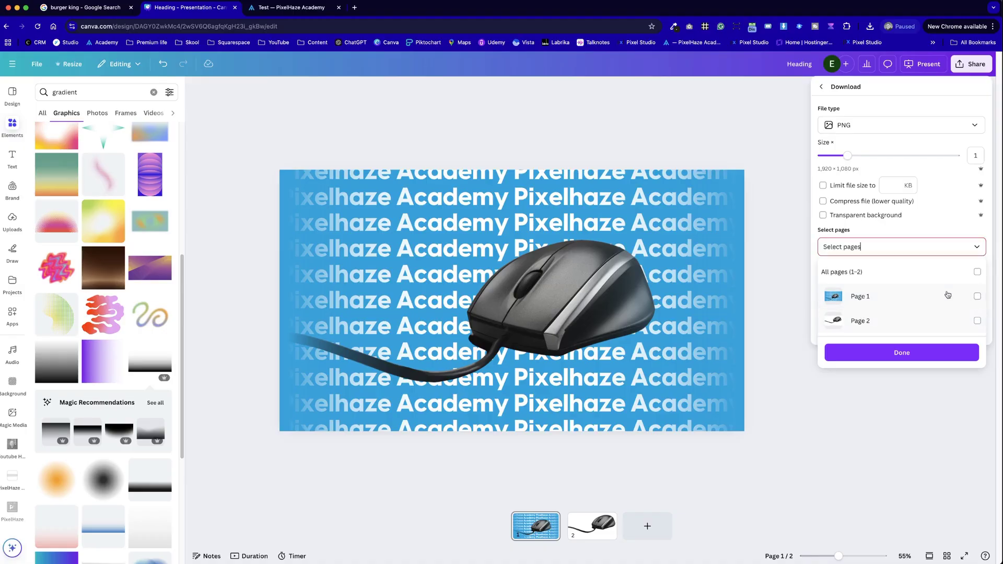
{"action": "left_click", "coordinate": [977, 296]}
{"action": "left_click", "coordinate": [901, 353]}
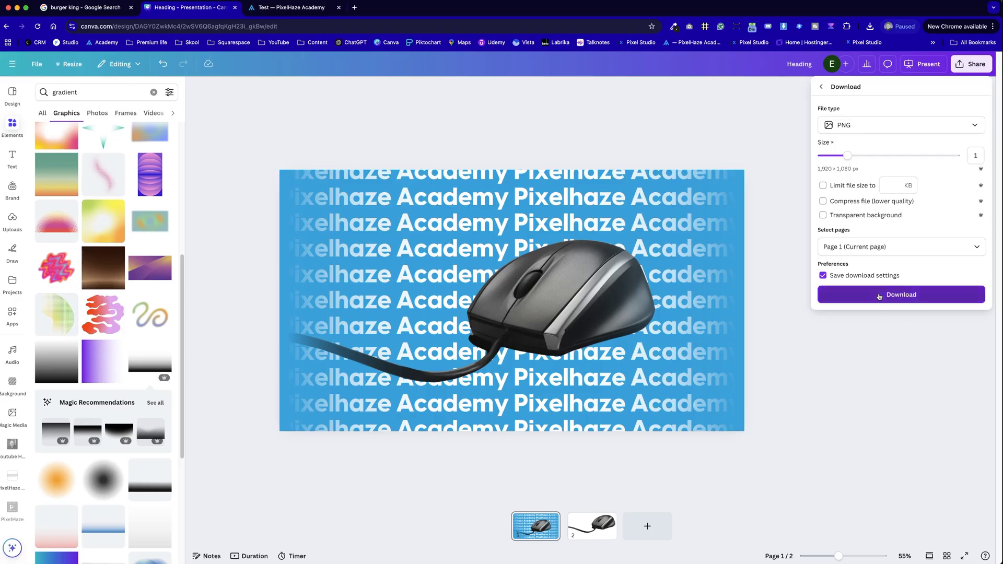
{"action": "left_click", "coordinate": [880, 296]}
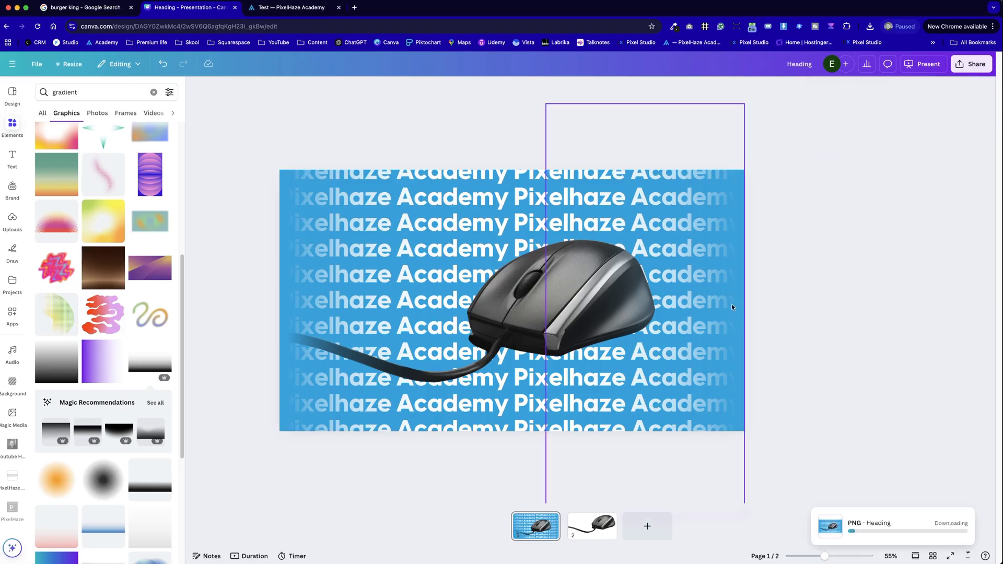
Download only page 2, with the mouse, as a transparent-background PNG.
{"action": "left_click", "coordinate": [600, 535]}
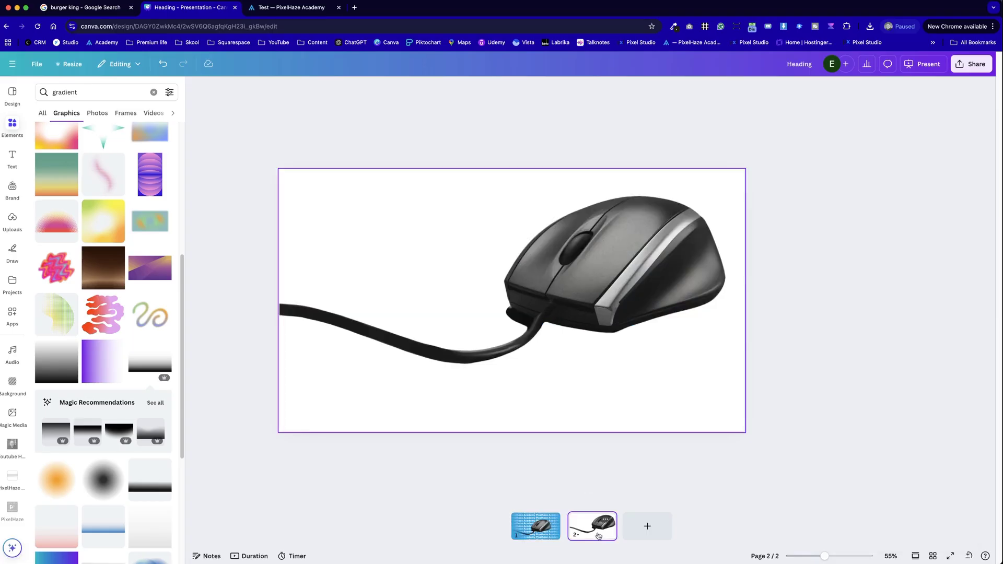
{"action": "left_click", "coordinate": [972, 63]}
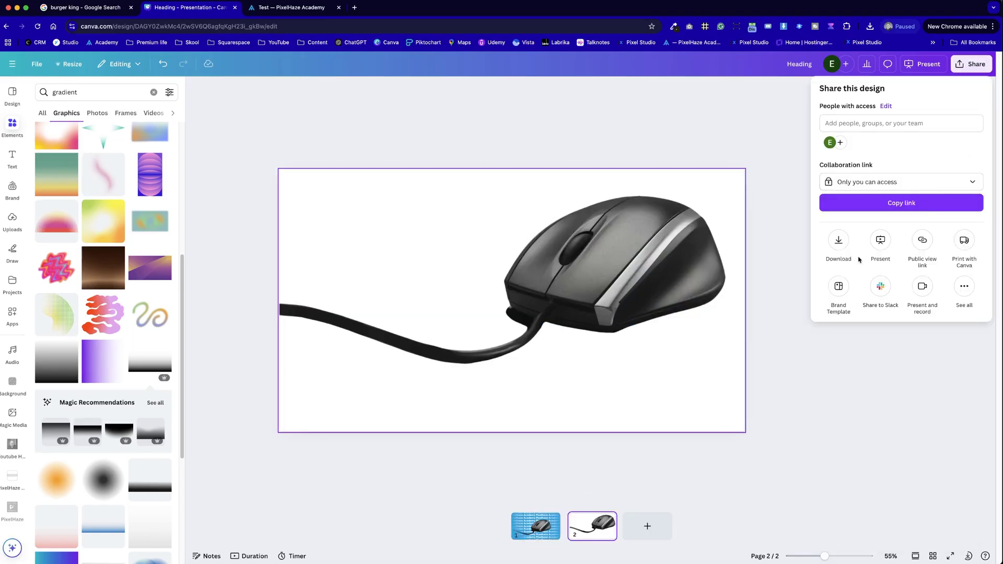
{"action": "left_click", "coordinate": [838, 241]}
{"action": "left_click", "coordinate": [901, 295]}
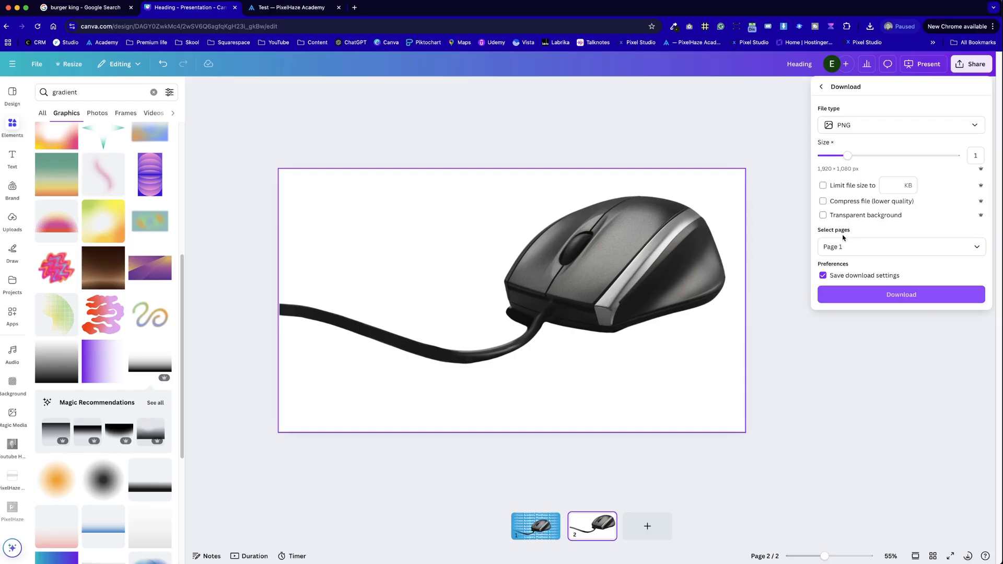
{"action": "left_click", "coordinate": [822, 215]}
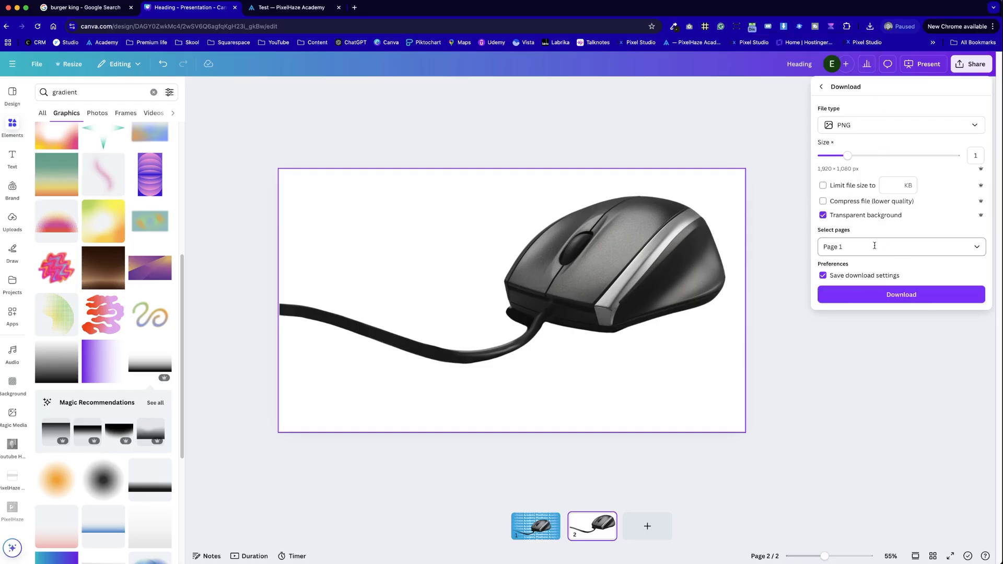
{"action": "left_click", "coordinate": [978, 249]}
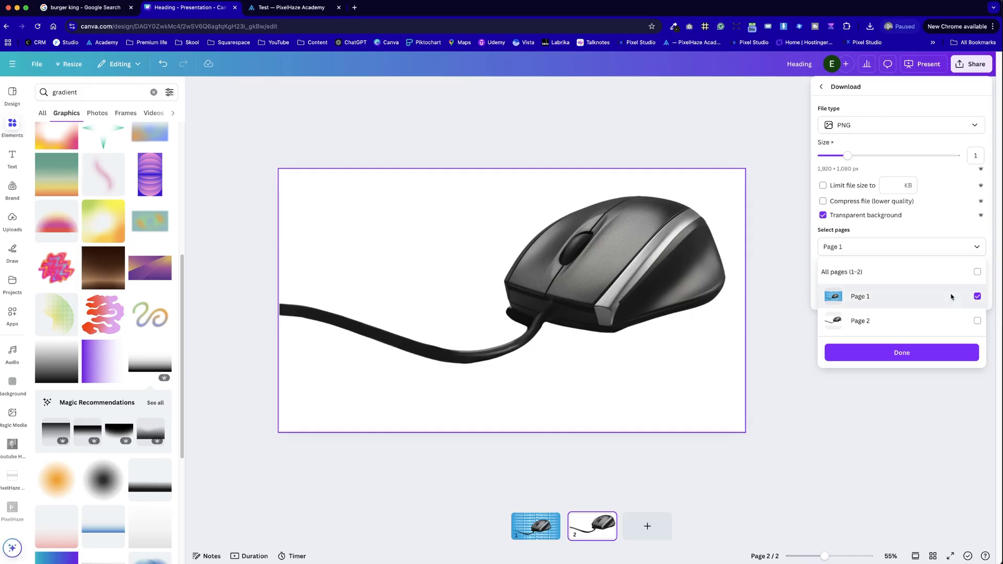
{"action": "left_click", "coordinate": [951, 297]}
{"action": "left_click", "coordinate": [951, 321]}
{"action": "left_click", "coordinate": [944, 353]}
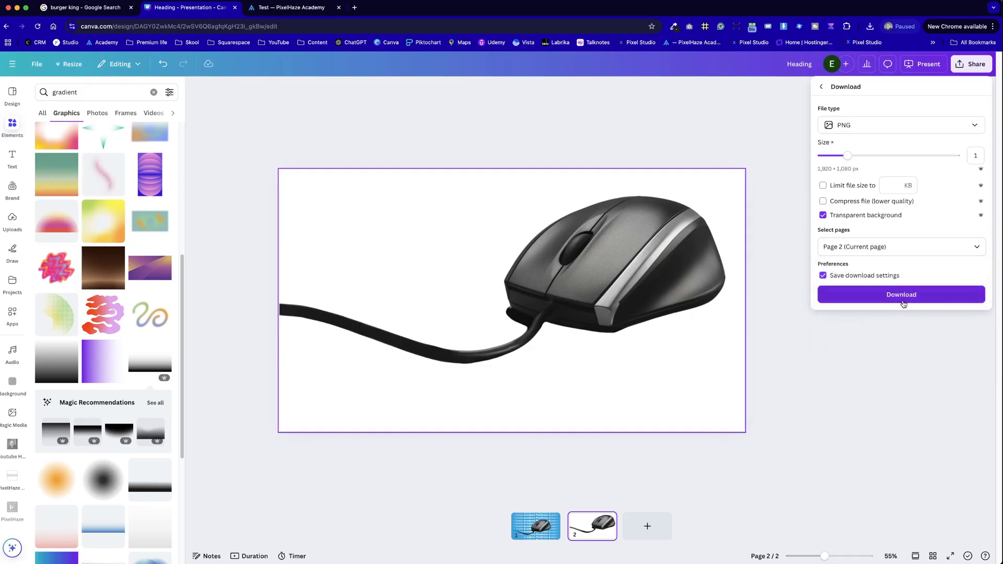
{"action": "left_click", "coordinate": [902, 296]}
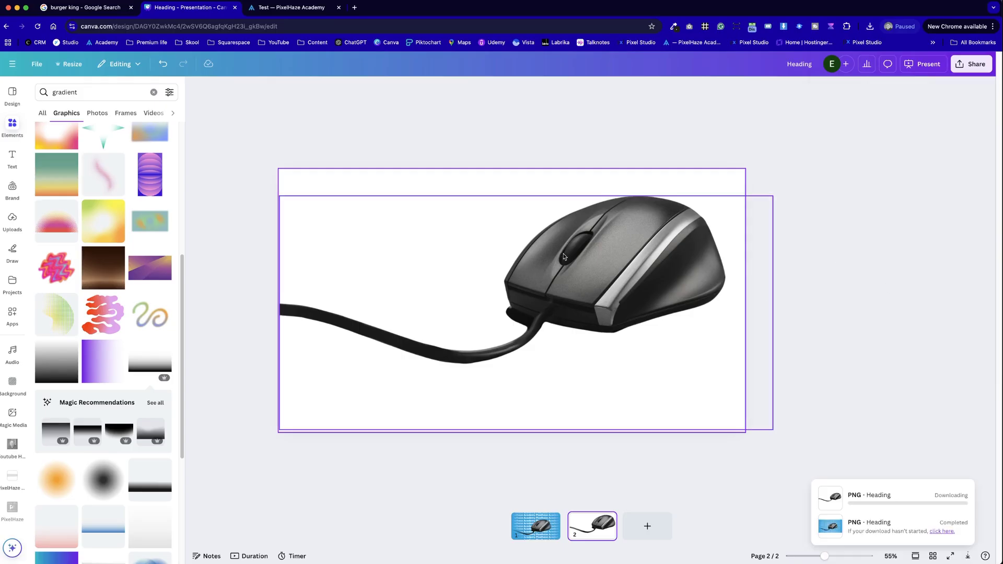
On the Squarespace Test page, accept cookies and insert a blank section below the dark hero.
{"action": "left_click", "coordinate": [285, 7]}
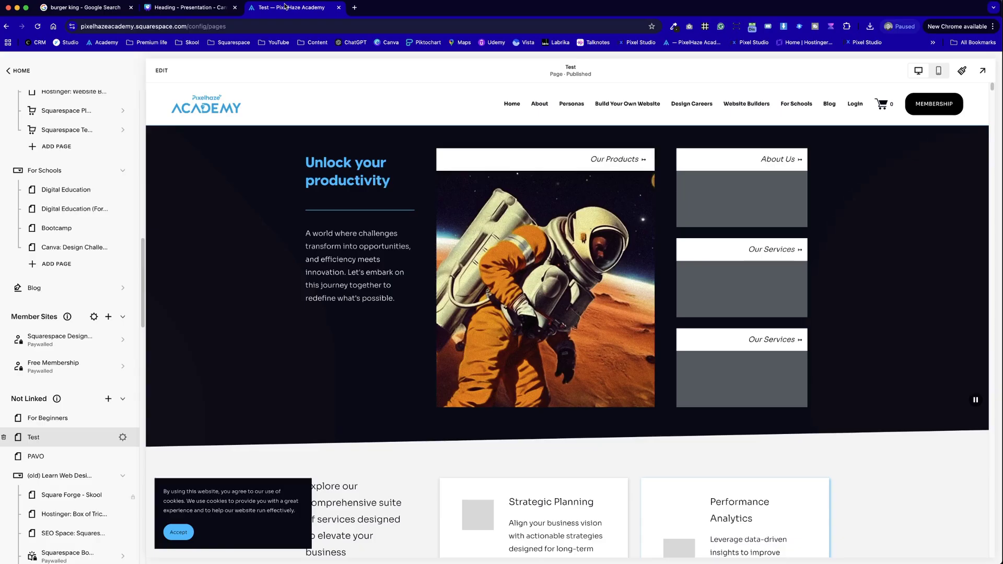
{"action": "scroll", "coordinate": [559, 253], "scroll_direction": "down", "scroll_amount": 7}
{"action": "scroll", "coordinate": [540, 288], "scroll_direction": "up", "scroll_amount": 6}
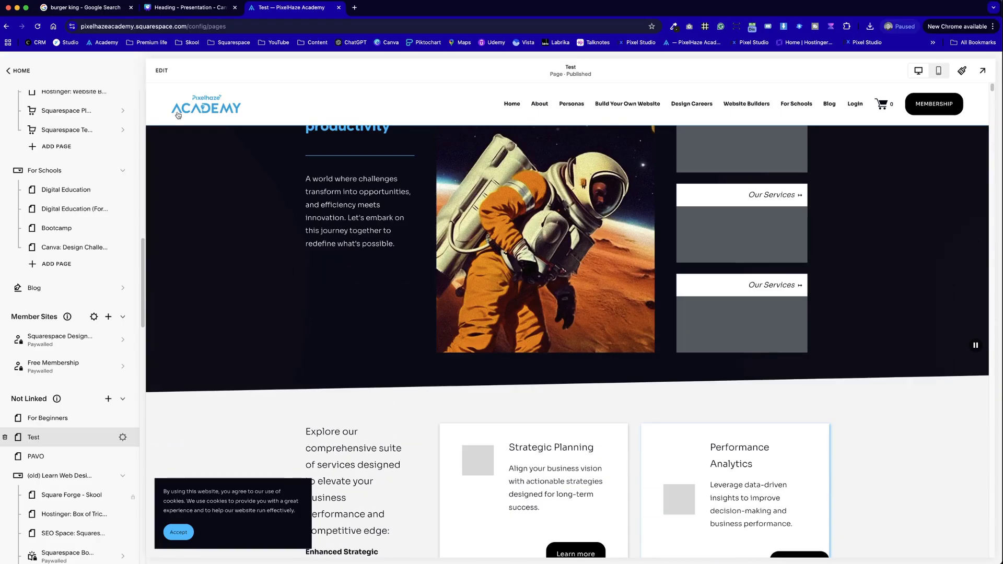
{"action": "left_click", "coordinate": [178, 532]}
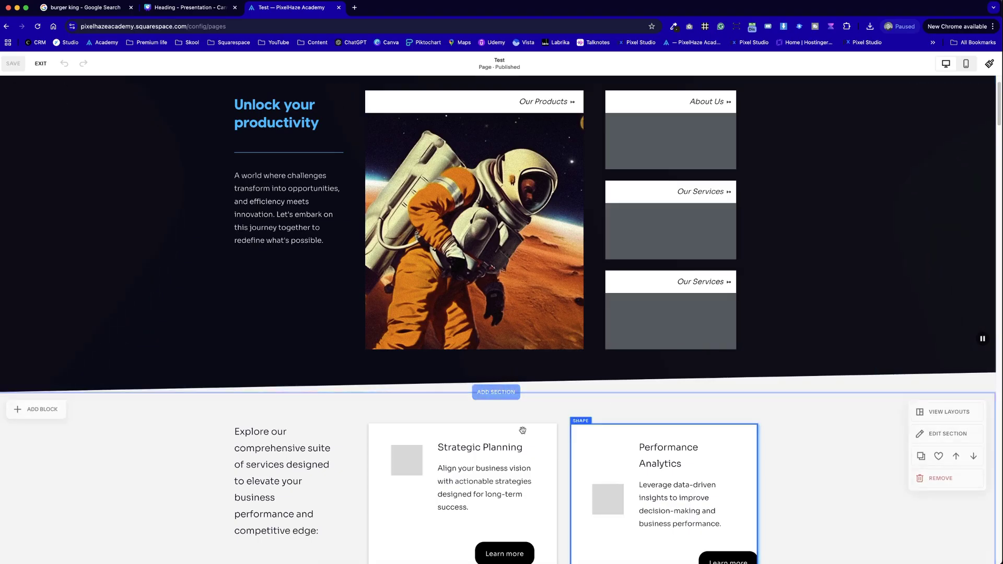
{"action": "left_click", "coordinate": [485, 393]}
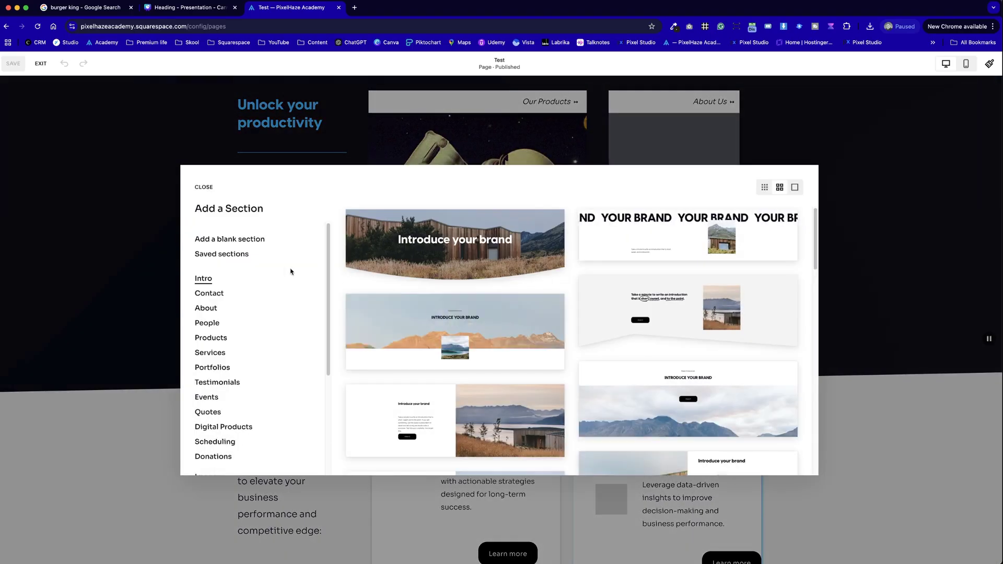
{"action": "left_click", "coordinate": [243, 254]}
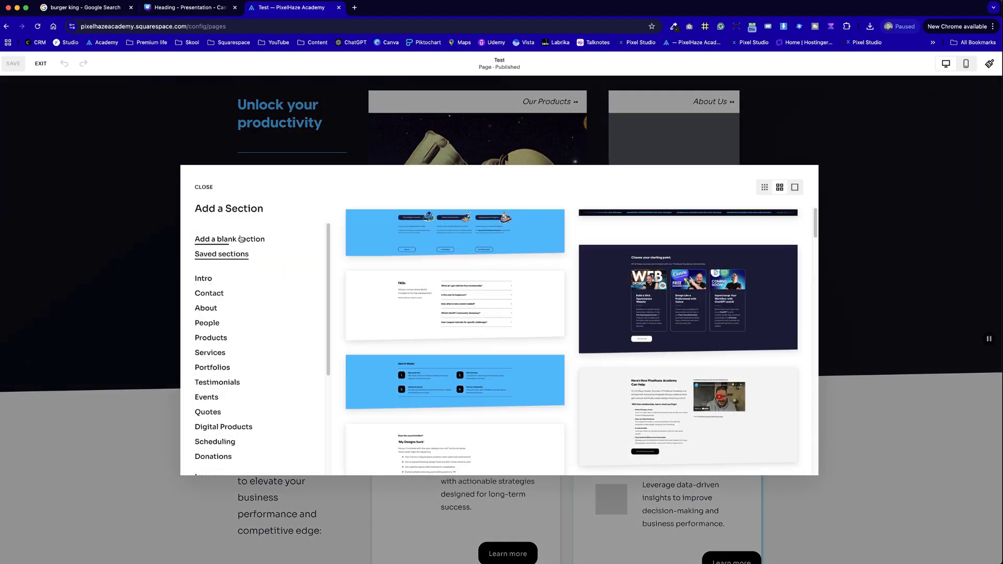
{"action": "left_click", "coordinate": [240, 239]}
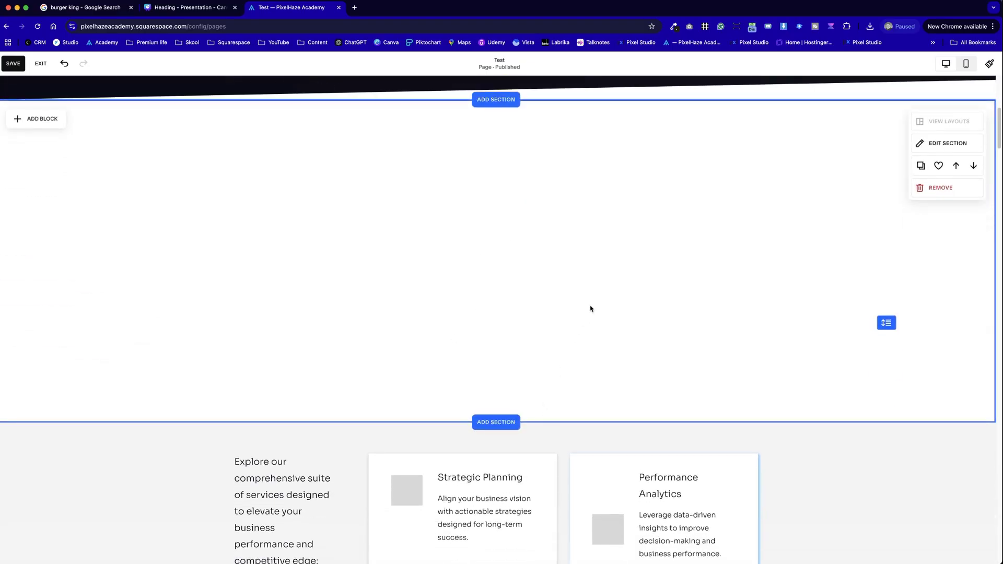
Upload Heading (2).png as the new section's background image.
{"action": "left_click", "coordinate": [940, 144]}
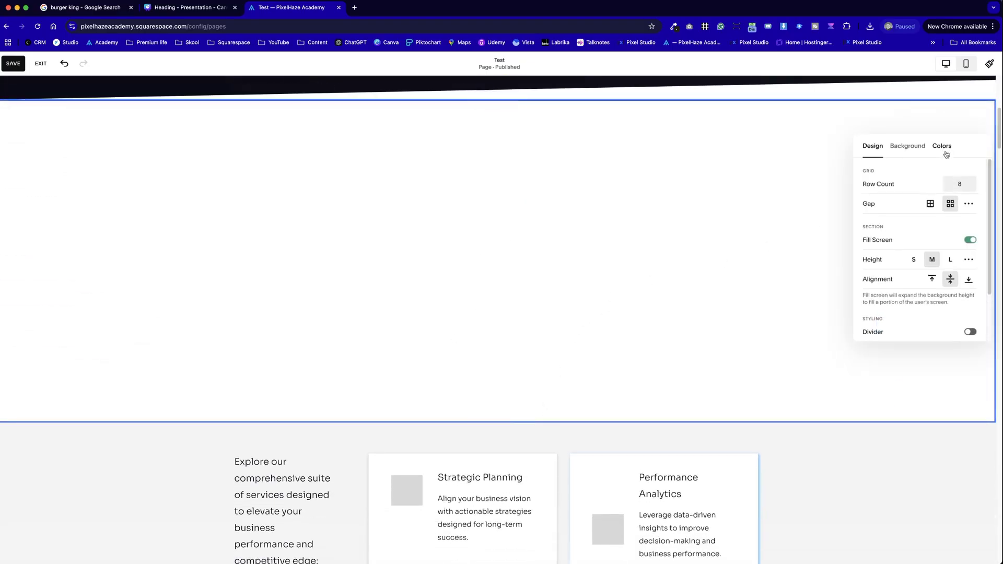
{"action": "left_click", "coordinate": [913, 146]}
{"action": "left_click", "coordinate": [933, 209]}
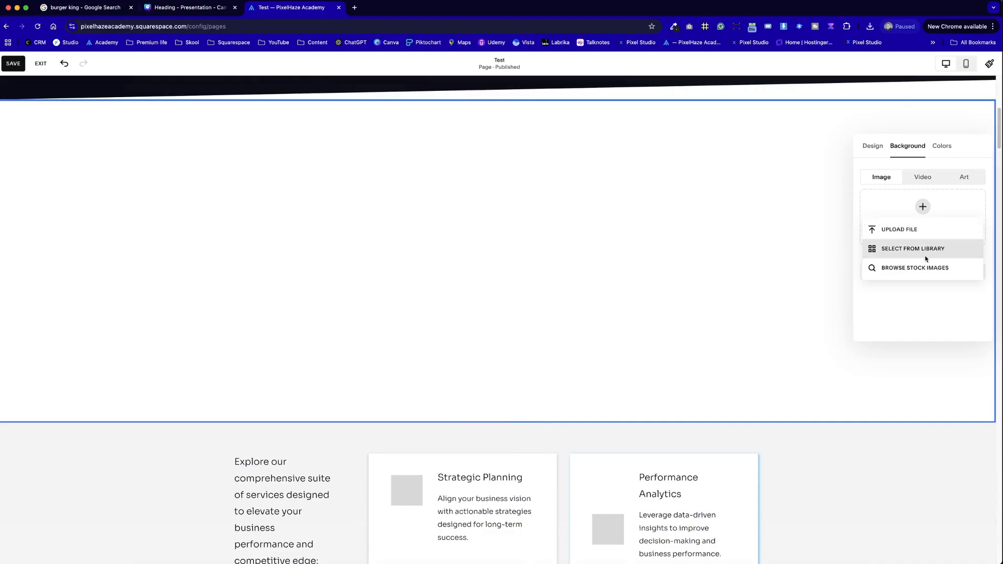
{"action": "left_click", "coordinate": [897, 230]}
{"action": "left_click", "coordinate": [264, 142]}
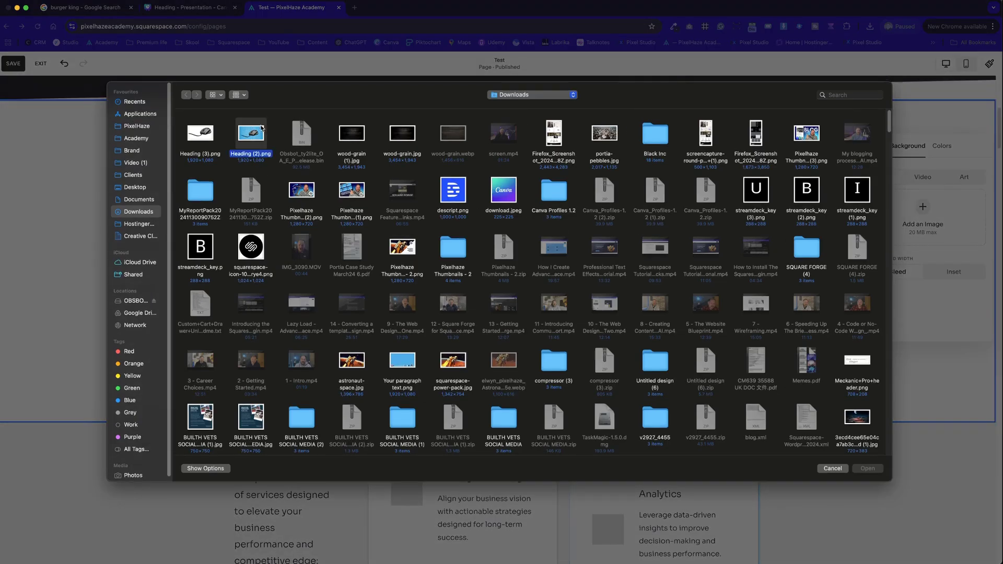
{"action": "left_click", "coordinate": [869, 468]}
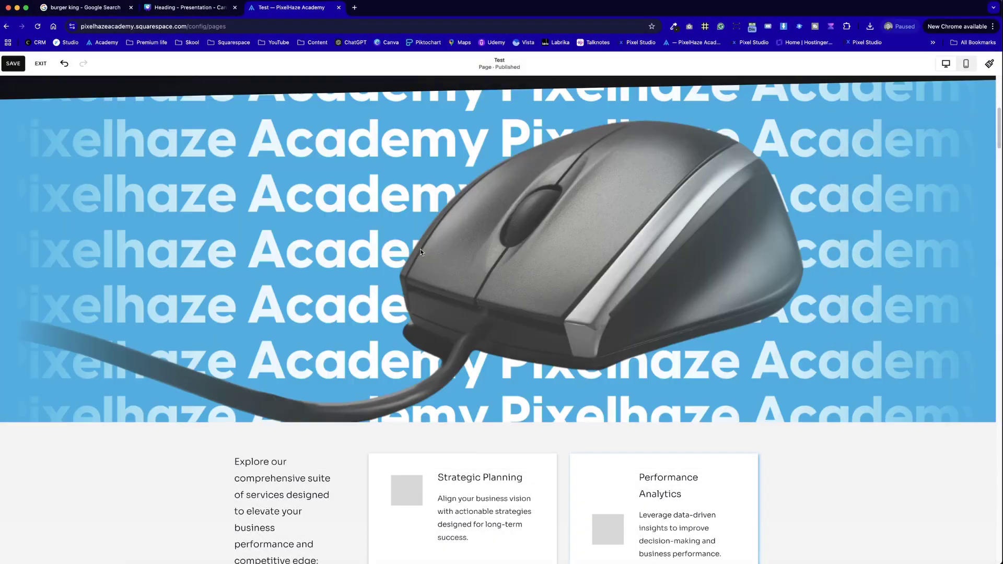
{"action": "scroll", "coordinate": [442, 269], "scroll_direction": "down", "scroll_amount": 2}
{"action": "scroll", "coordinate": [442, 269], "scroll_direction": "up", "scroll_amount": 3}
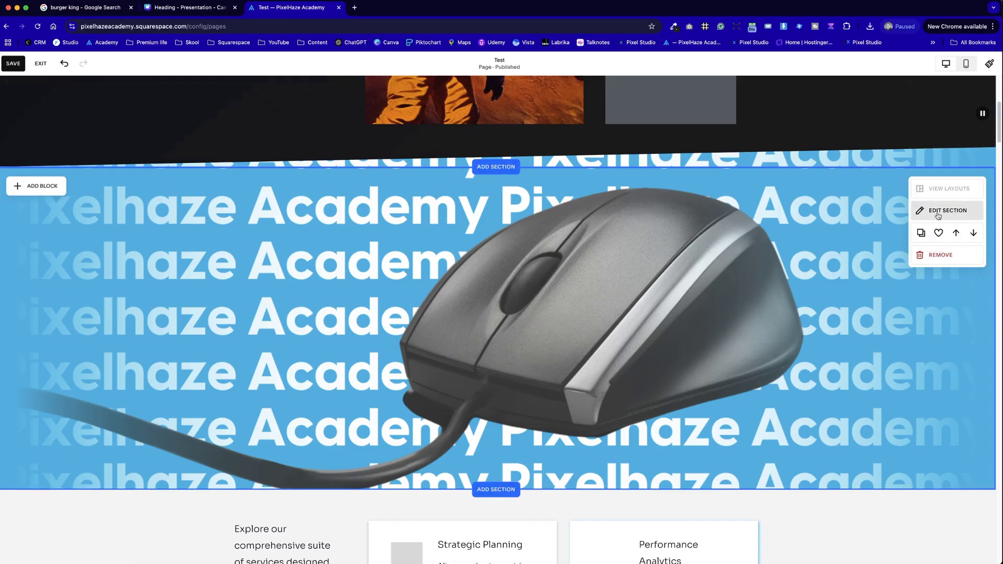
Lower the background image's overlay opacity from 15% to 0%.
{"action": "left_click", "coordinate": [943, 210]}
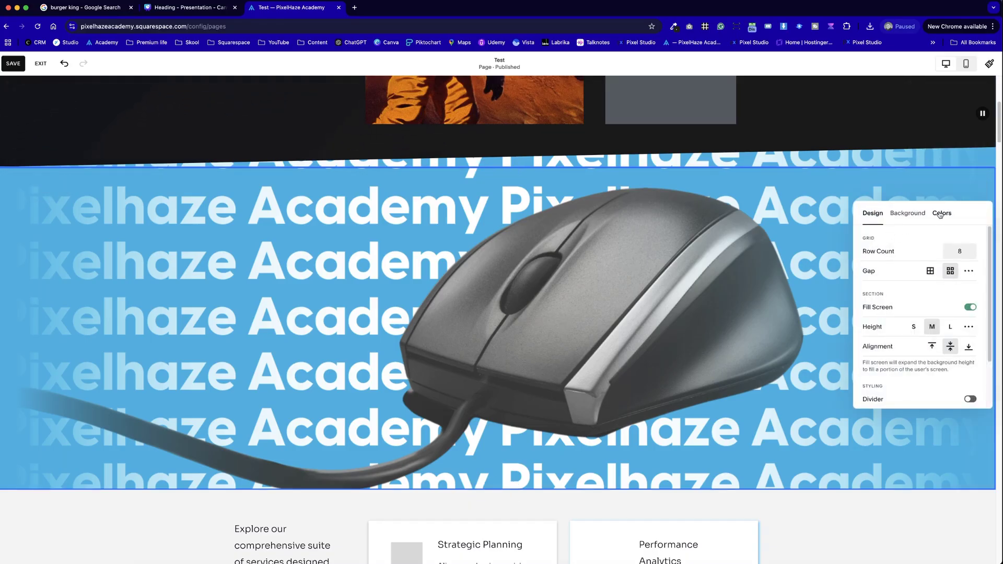
{"action": "scroll", "coordinate": [953, 312], "scroll_direction": "down", "scroll_amount": 2}
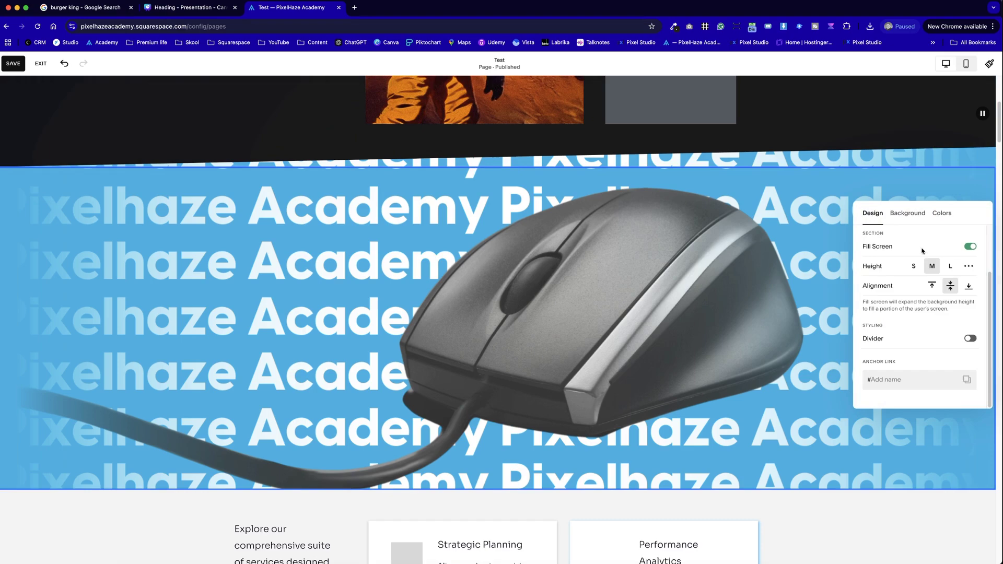
{"action": "left_click", "coordinate": [916, 215]}
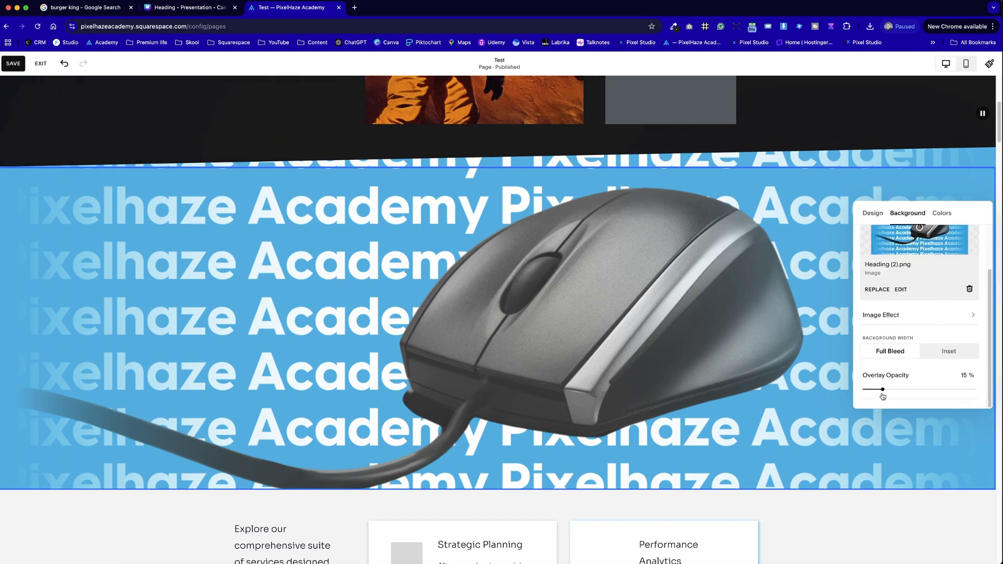
{"action": "left_click_drag", "start_coordinate": [883, 391], "coordinate": [863, 390]}
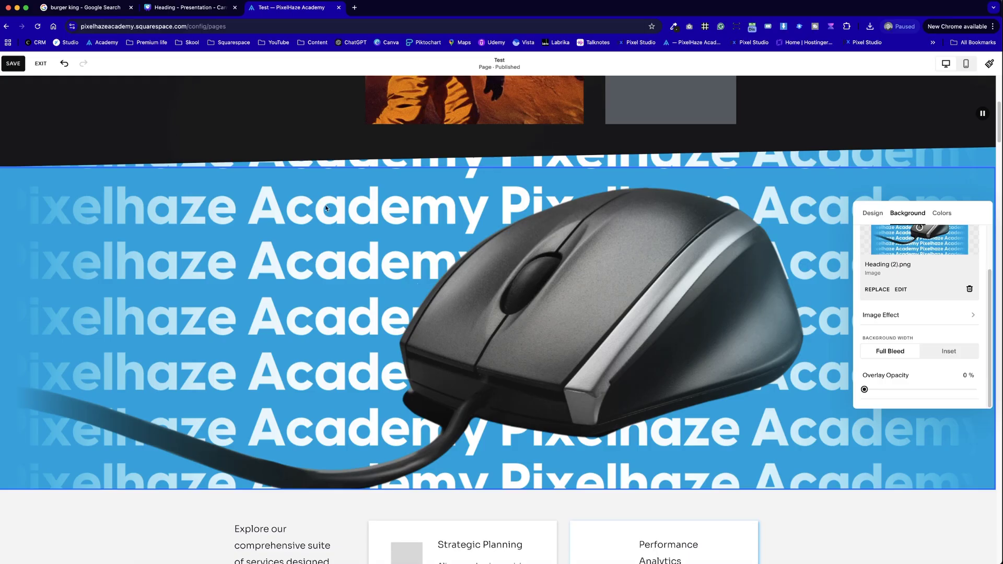
{"action": "left_click", "coordinate": [390, 309]}
Switch on a slanted divider at the bottom of the blue mouse section.
{"action": "scroll", "coordinate": [390, 309], "scroll_direction": "up", "scroll_amount": 5}
{"action": "scroll", "coordinate": [389, 309], "scroll_direction": "down", "scroll_amount": 5}
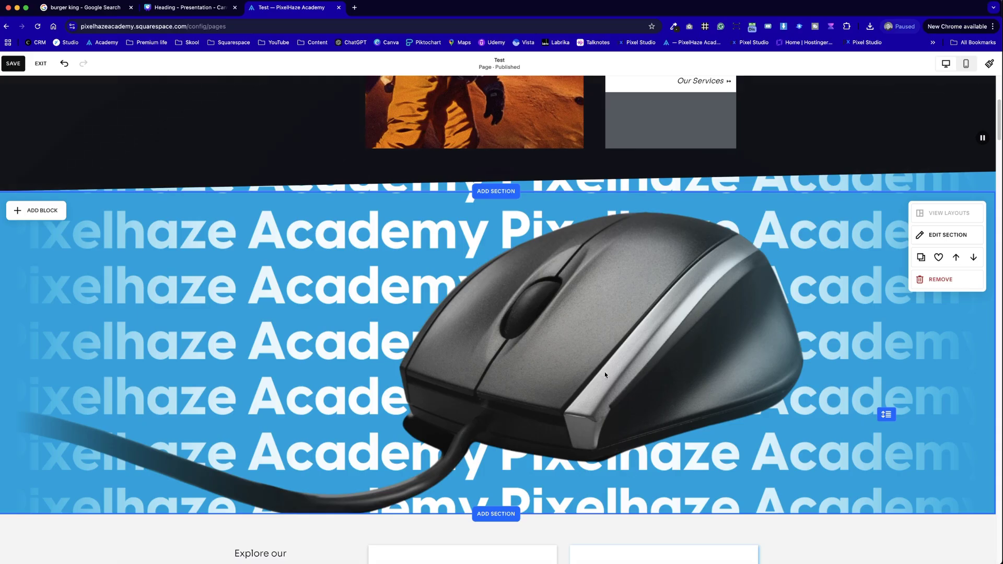
{"action": "scroll", "coordinate": [638, 459], "scroll_direction": "down", "scroll_amount": 3}
{"action": "scroll", "coordinate": [884, 222], "scroll_direction": "up", "scroll_amount": 4}
{"action": "scroll", "coordinate": [917, 272], "scroll_direction": "down", "scroll_amount": 1}
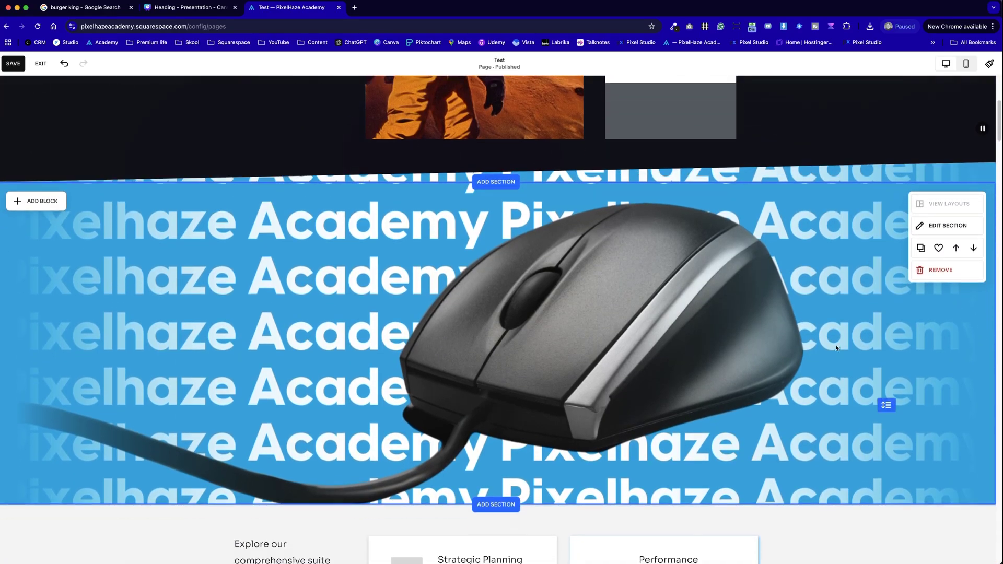
{"action": "left_click", "coordinate": [943, 225]}
{"action": "left_click_drag", "start_coordinate": [980, 230], "coordinate": [891, 179]}
{"action": "scroll", "coordinate": [867, 340], "scroll_direction": "down", "scroll_amount": 3}
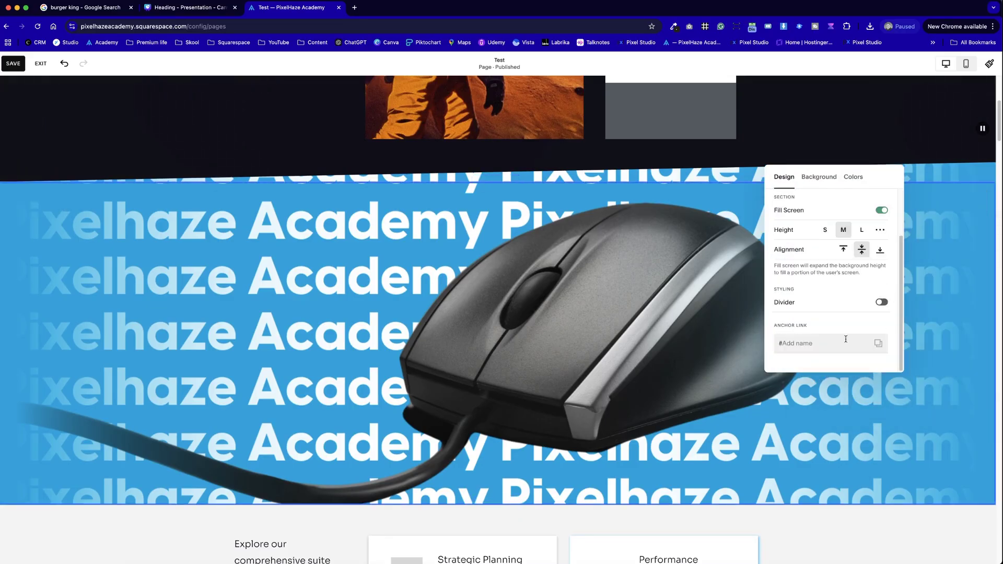
{"action": "left_click", "coordinate": [882, 303]}
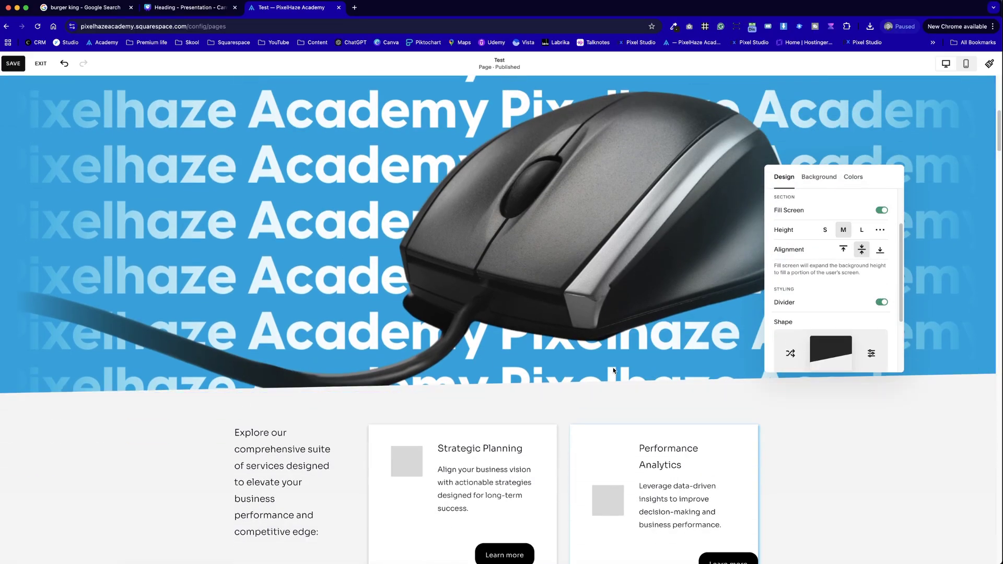
{"action": "scroll", "coordinate": [472, 178], "scroll_direction": "down", "scroll_amount": 6}
{"action": "scroll", "coordinate": [484, 284], "scroll_direction": "up", "scroll_amount": 3}
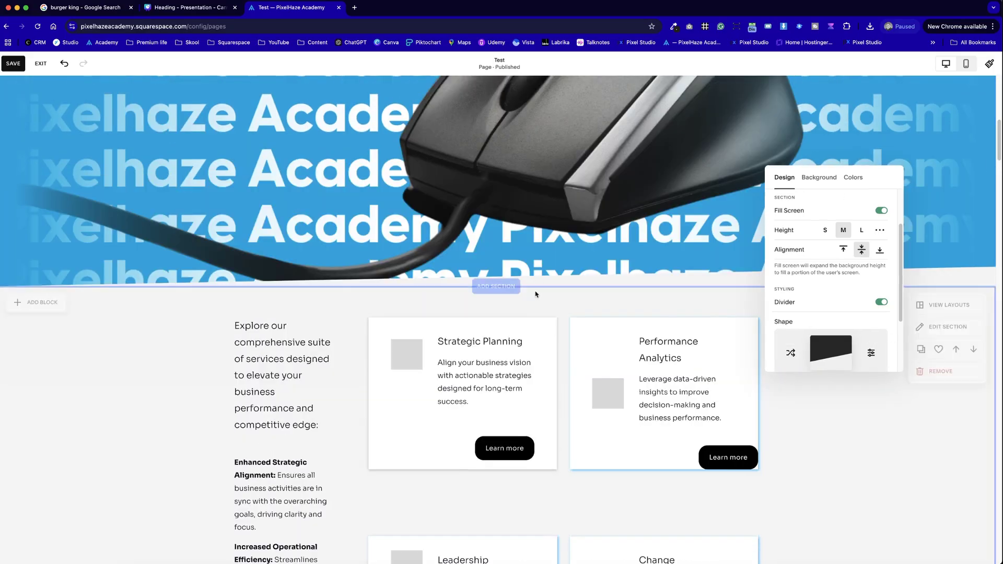
Insert a blank section below the mouse section using the Bright 2 blue colour theme.
{"action": "left_click", "coordinate": [512, 287]}
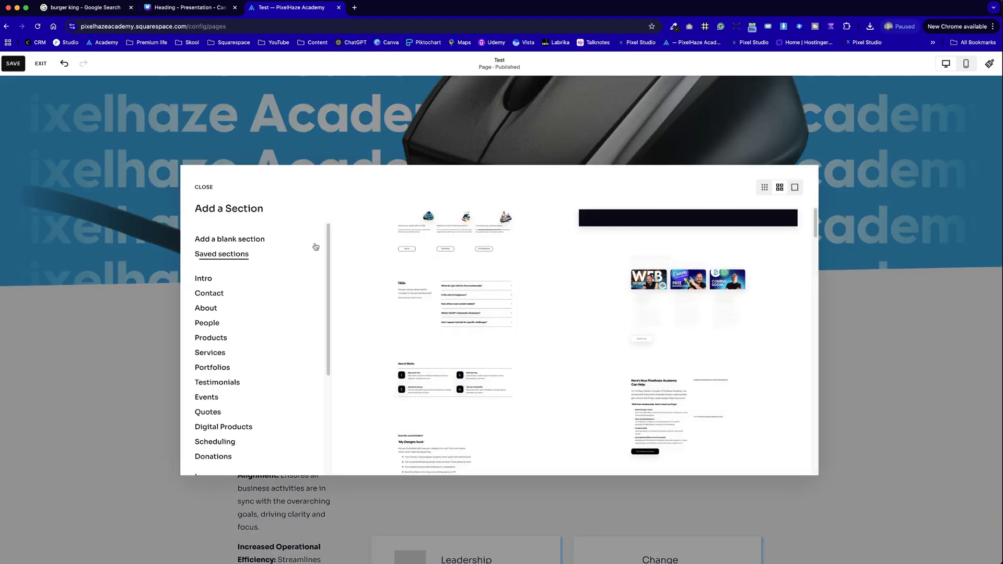
{"action": "left_click", "coordinate": [248, 239]}
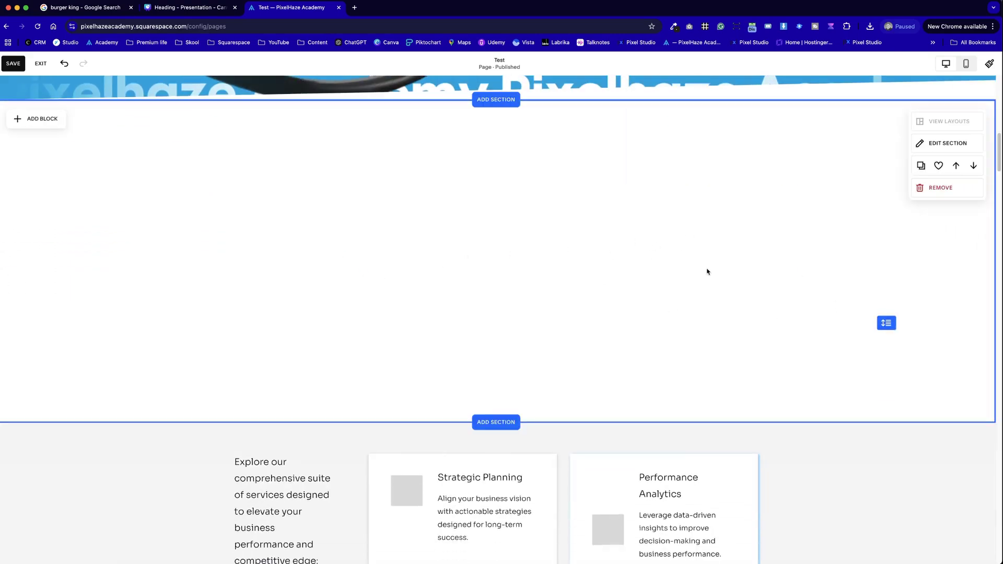
{"action": "left_click", "coordinate": [937, 141]}
{"action": "left_click", "coordinate": [942, 147]}
{"action": "scroll", "coordinate": [953, 246], "scroll_direction": "down", "scroll_amount": 3}
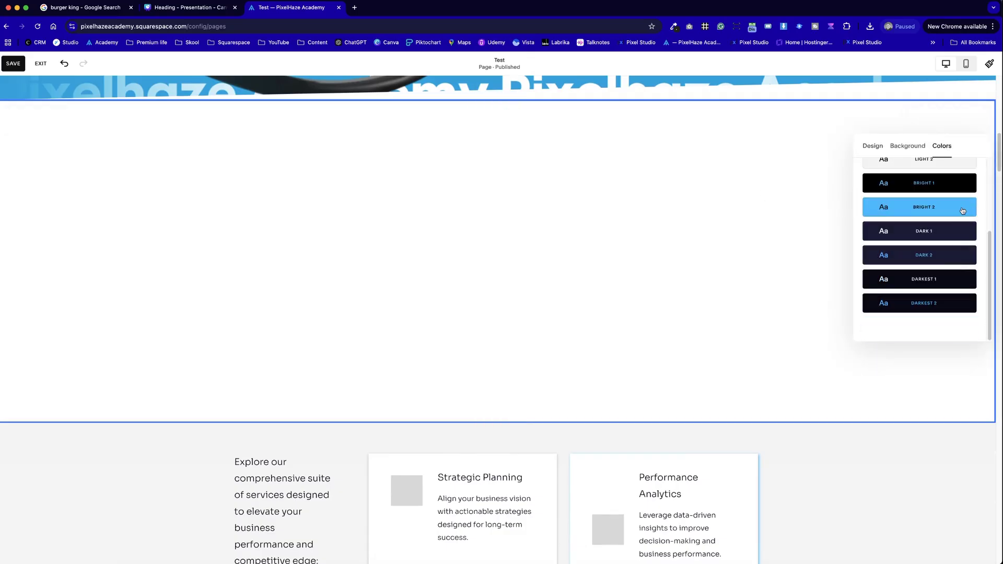
{"action": "left_click", "coordinate": [962, 208]}
{"action": "left_click", "coordinate": [501, 287]}
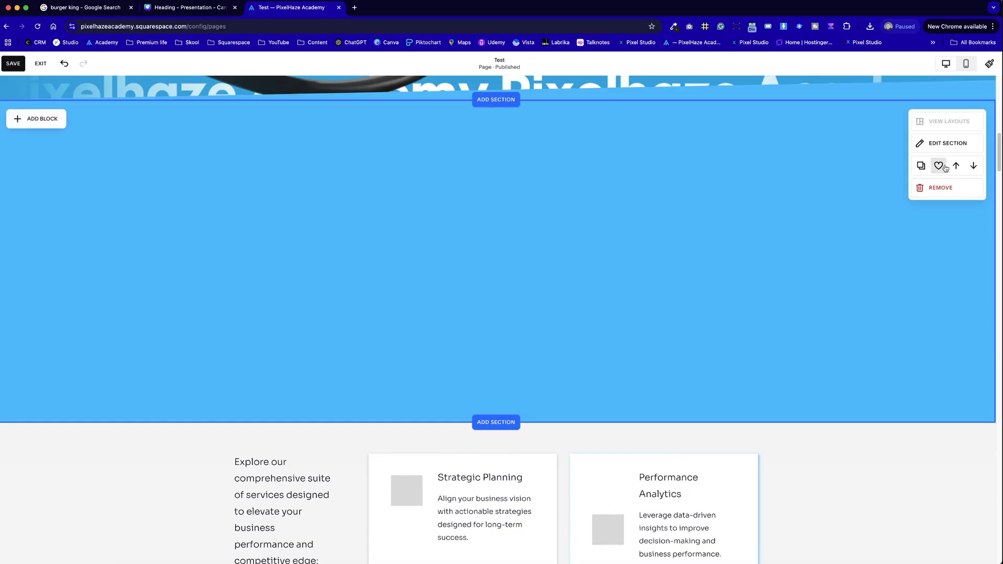
{"action": "scroll", "coordinate": [651, 265], "scroll_direction": "up", "scroll_amount": 2}
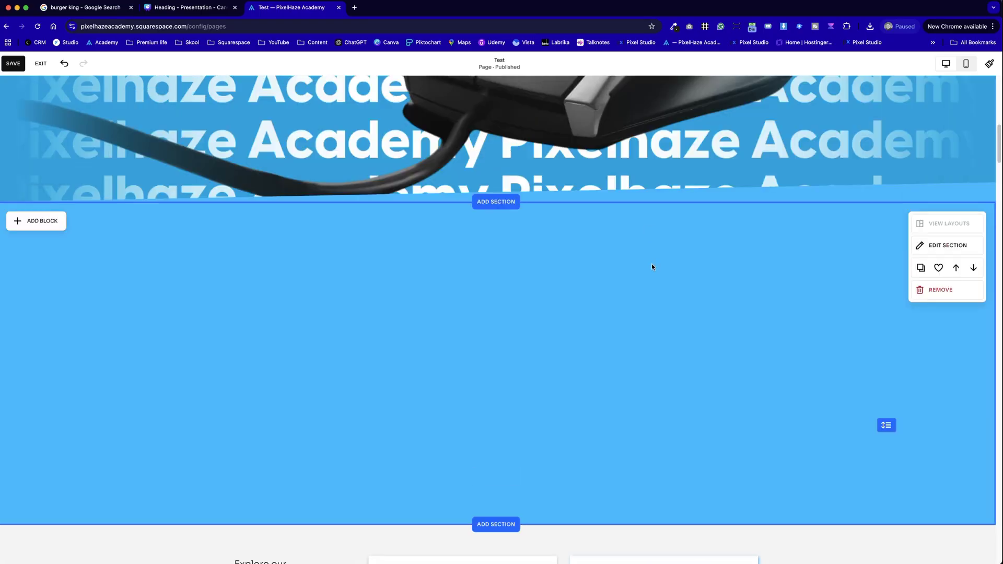
Add an image block holding Heading (3).png and stretch it into a much wider rectangle.
{"action": "scroll", "coordinate": [651, 264], "scroll_direction": "down", "scroll_amount": 1}
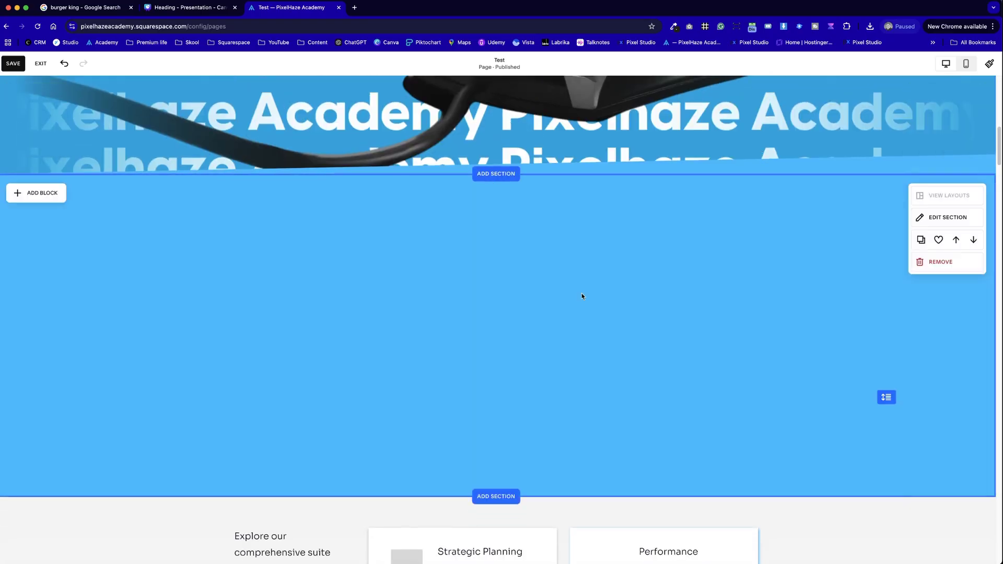
{"action": "left_click", "coordinate": [37, 193]}
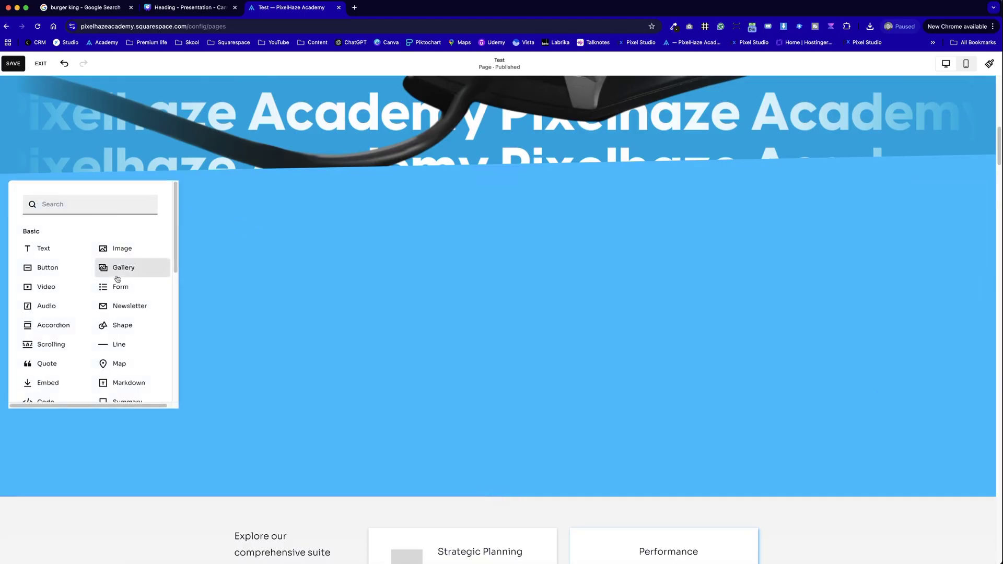
{"action": "left_click", "coordinate": [122, 248]}
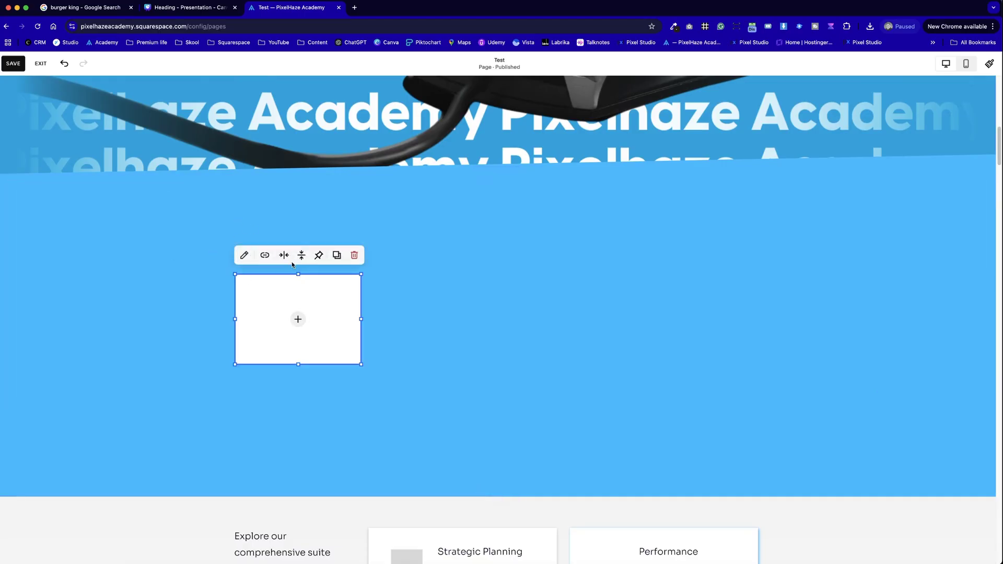
{"action": "left_click", "coordinate": [296, 313]}
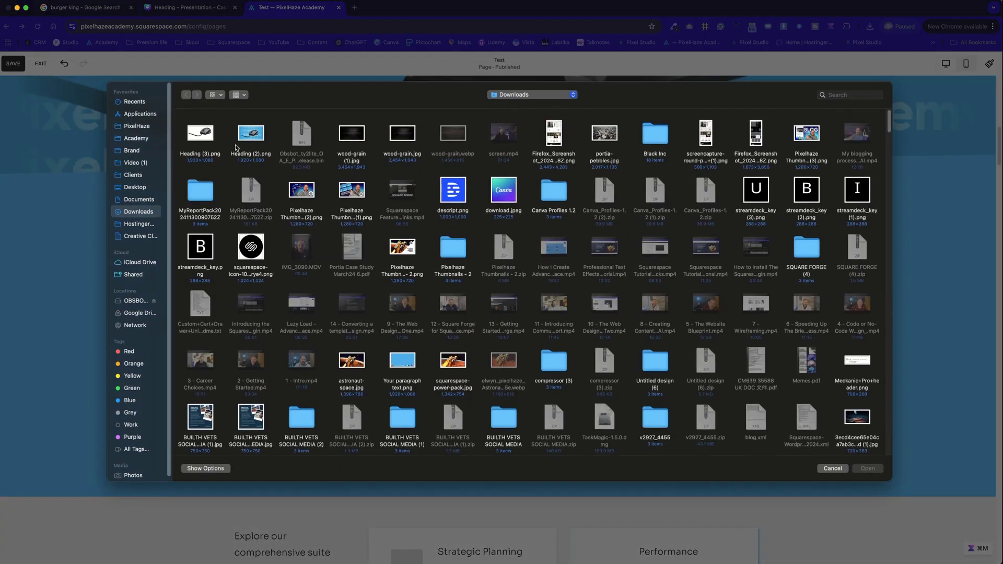
{"action": "left_click", "coordinate": [211, 137]}
{"action": "left_click", "coordinate": [868, 469]}
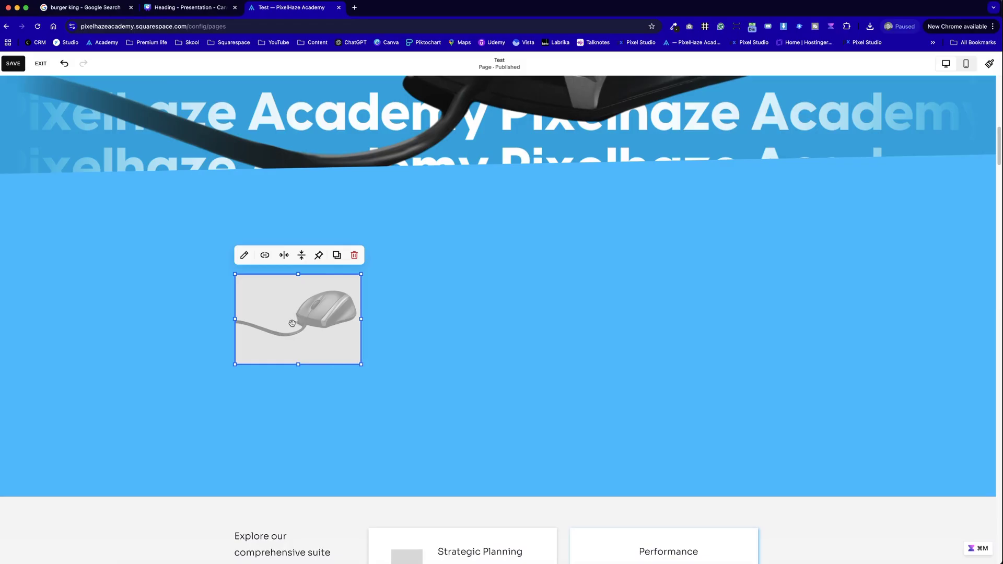
{"action": "left_click", "coordinate": [402, 360]}
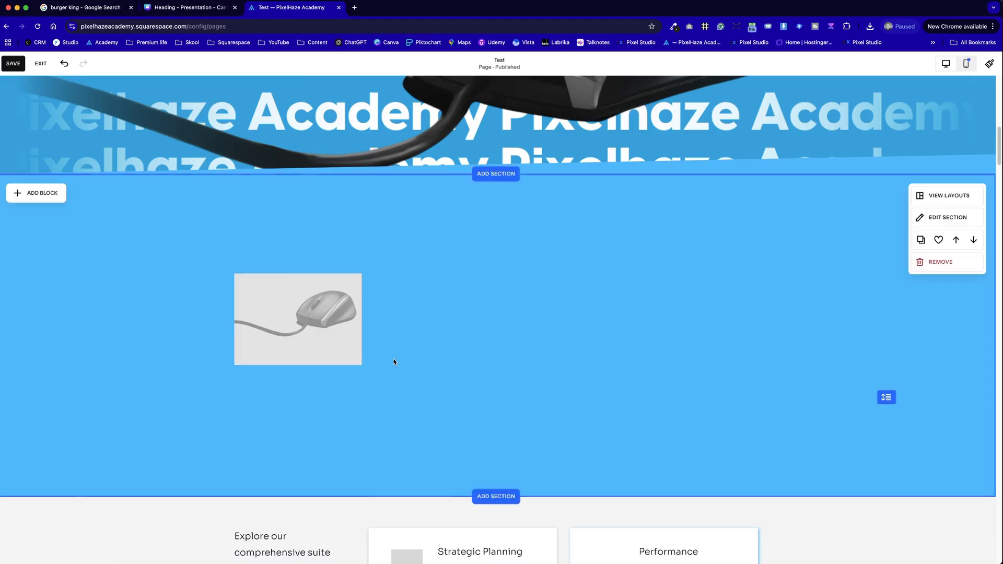
{"action": "left_click", "coordinate": [360, 353]}
{"action": "left_click_drag", "start_coordinate": [360, 364], "coordinate": [808, 509]}
Move the image block to the left edge, align the mouse left, and make it slightly taller.
{"action": "left_click", "coordinate": [829, 453]}
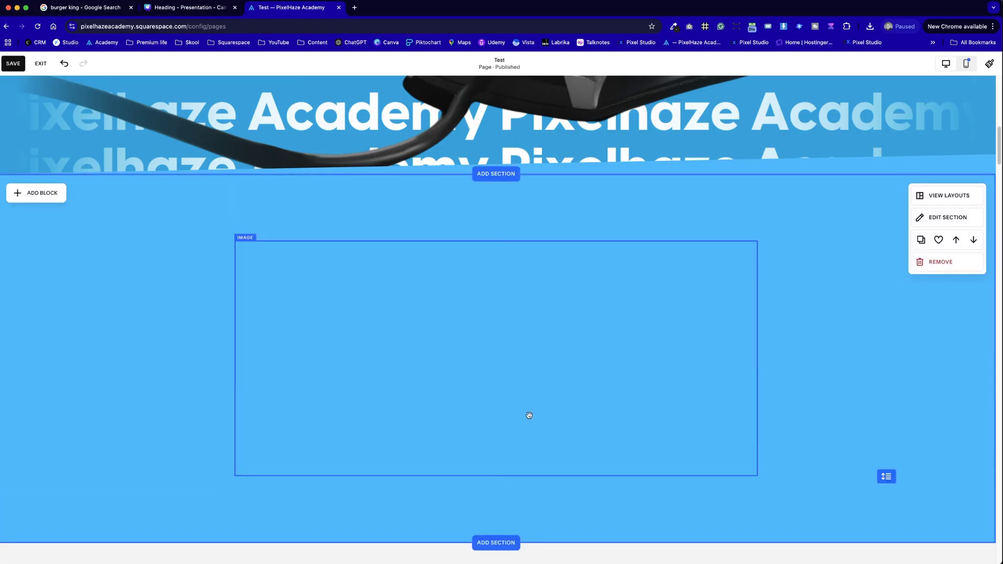
{"action": "scroll", "coordinate": [432, 406], "scroll_direction": "up", "scroll_amount": 4}
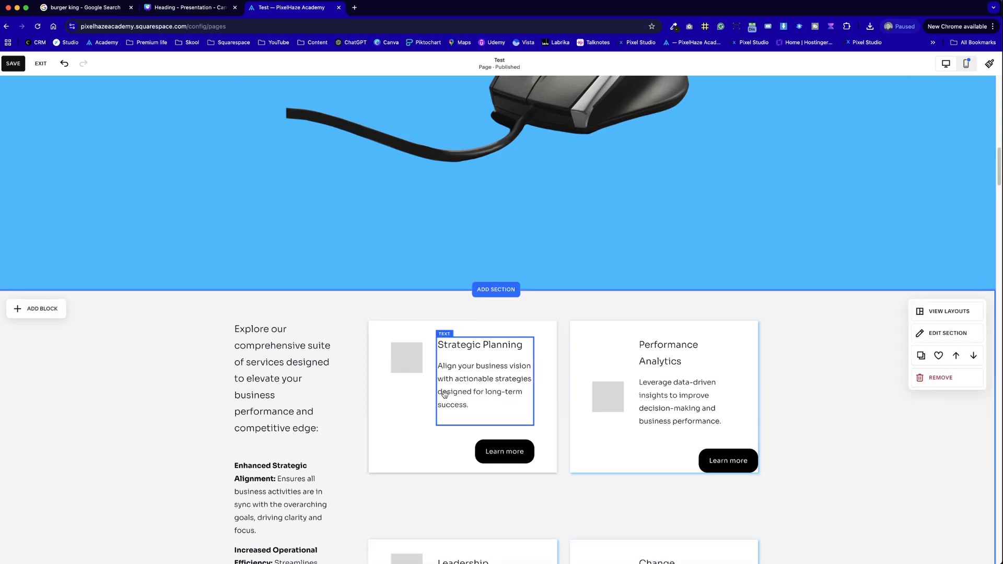
{"action": "scroll", "coordinate": [454, 398], "scroll_direction": "down", "scroll_amount": 6}
{"action": "left_click_drag", "start_coordinate": [618, 287], "coordinate": [309, 291]}
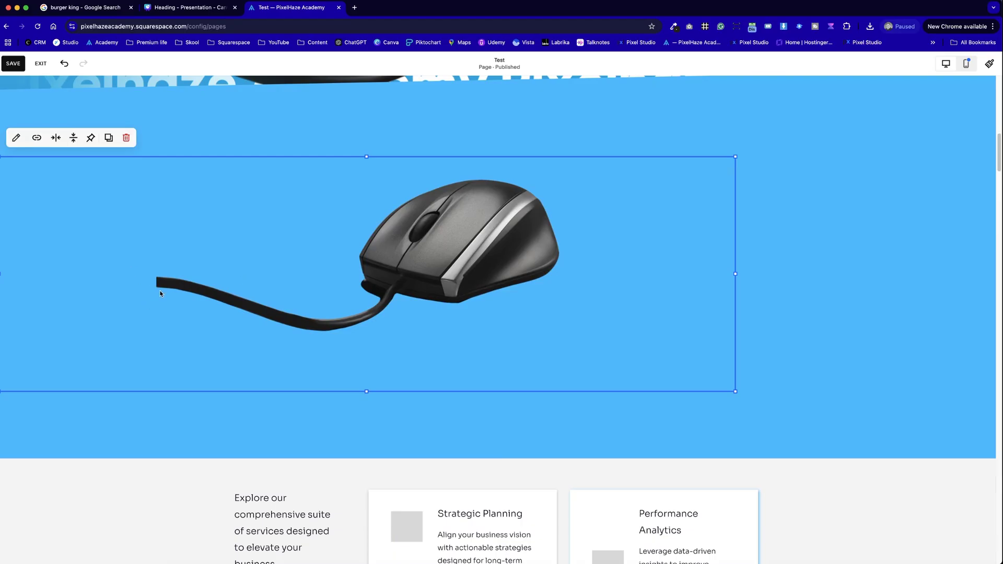
{"action": "left_click", "coordinate": [55, 138]}
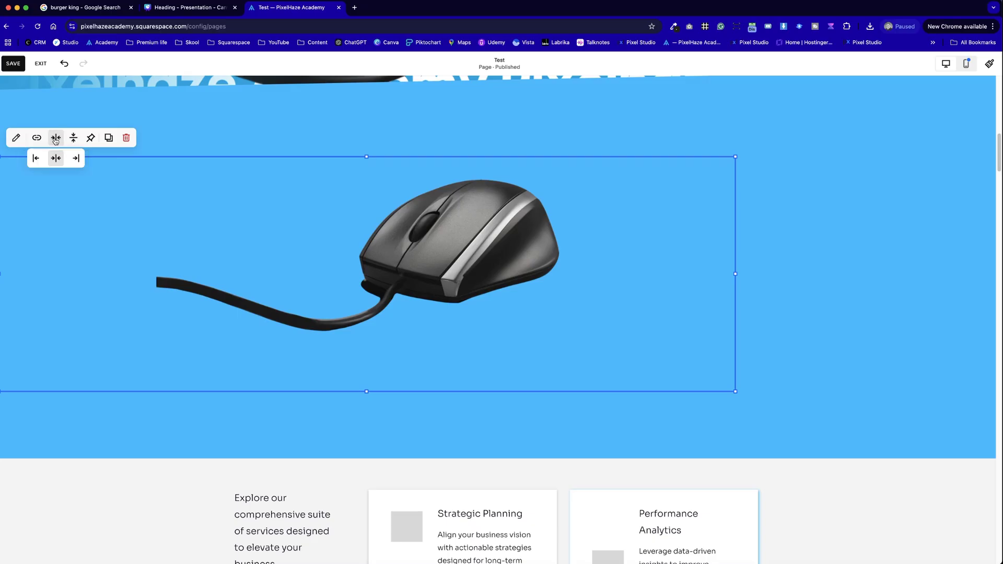
{"action": "left_click", "coordinate": [36, 158]}
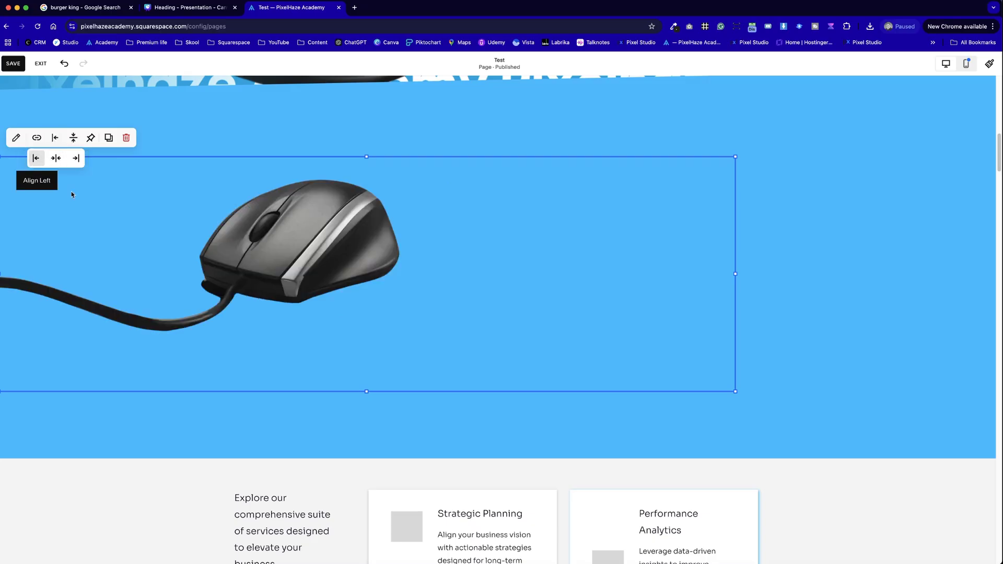
{"action": "left_click", "coordinate": [867, 261]}
{"action": "scroll", "coordinate": [368, 305], "scroll_direction": "up", "scroll_amount": 1}
{"action": "left_click", "coordinate": [368, 304]}
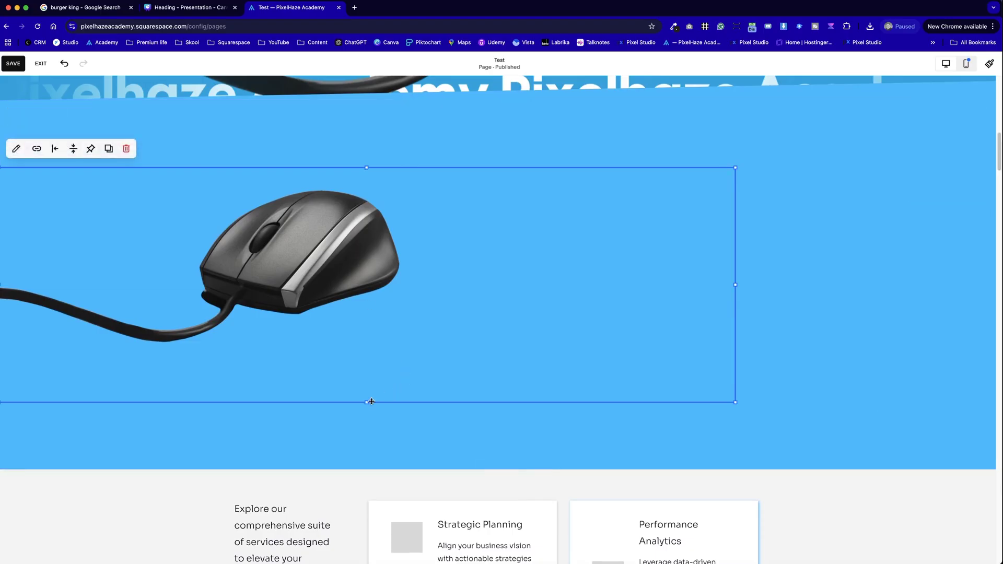
{"action": "mouse_move", "coordinate": [367, 403]}
{"action": "left_mouse_down"}
{"action": "mouse_move", "coordinate": [363, 443]}
{"action": "mouse_move", "coordinate": [366, 418]}
{"action": "left_mouse_up"}
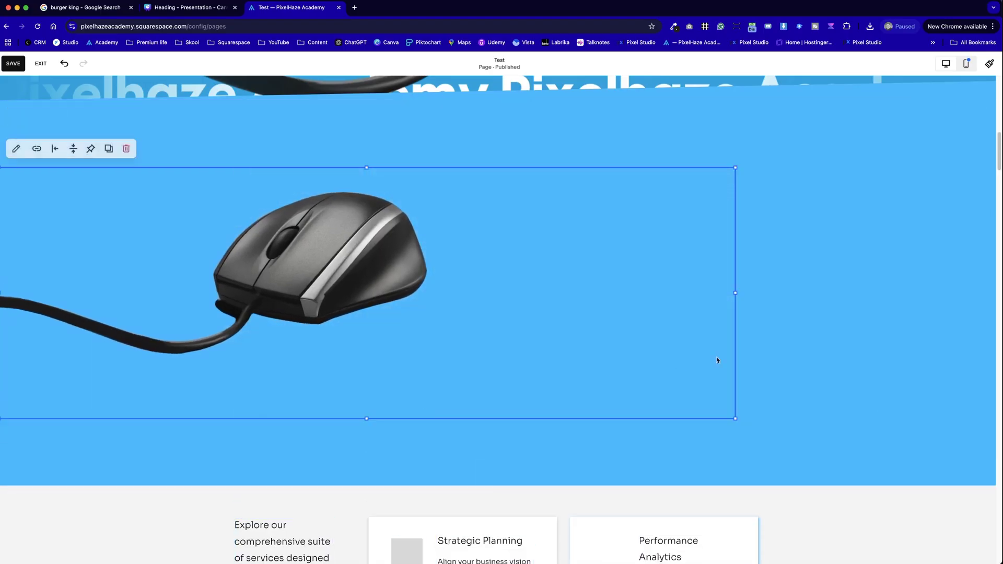
Turn off the section's full-screen height and move the mouse image about 90 px lower.
{"action": "left_click", "coordinate": [840, 314]}
{"action": "left_click", "coordinate": [943, 141]}
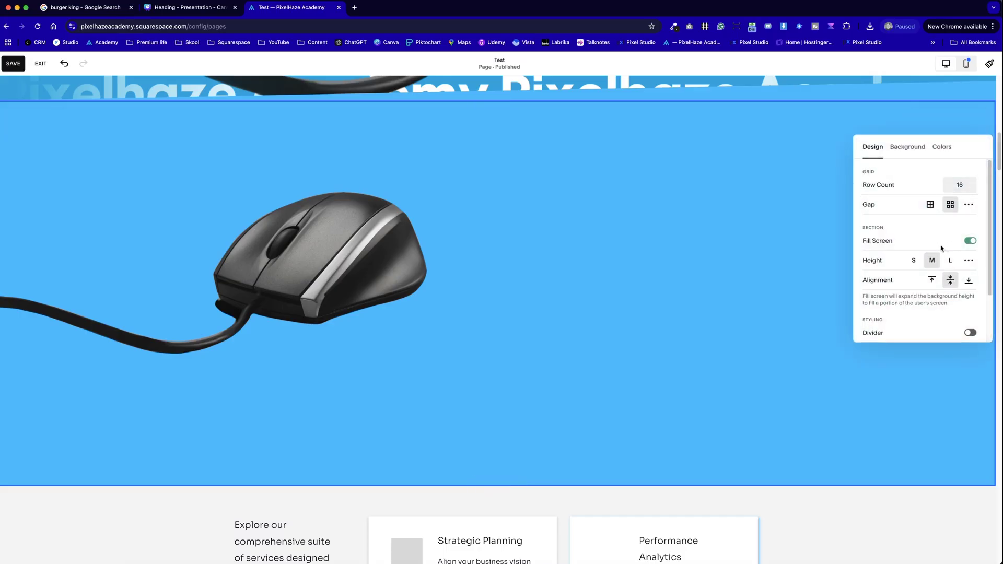
{"action": "left_click", "coordinate": [970, 241]}
{"action": "scroll", "coordinate": [637, 287], "scroll_direction": "up", "scroll_amount": 4}
{"action": "scroll", "coordinate": [415, 364], "scroll_direction": "down", "scroll_amount": 1}
{"action": "left_click", "coordinate": [323, 330]}
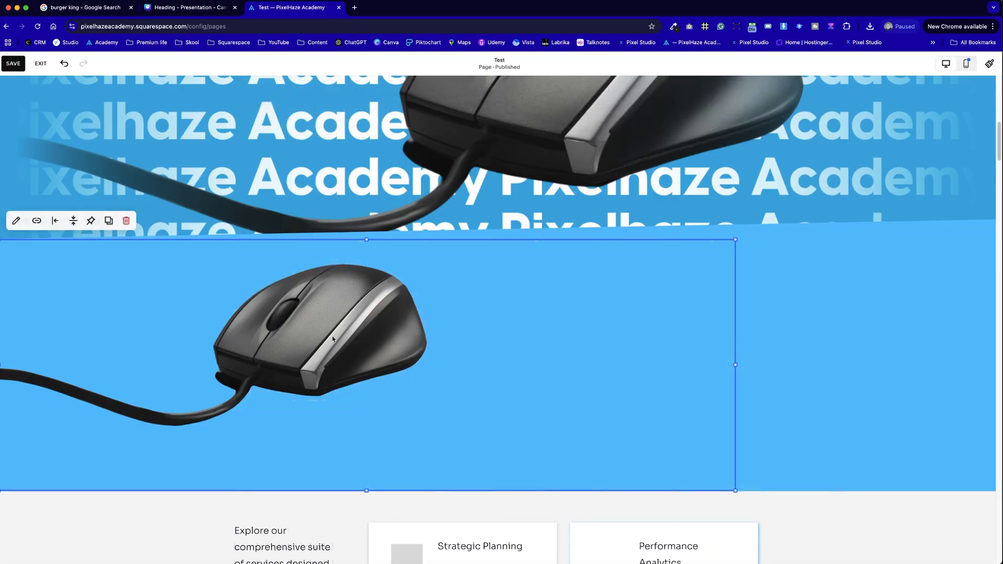
{"action": "left_click_drag", "start_coordinate": [323, 331], "coordinate": [309, 360]}
{"action": "left_click", "coordinate": [830, 363]}
Switch on the blue section's slanted bottom divider.
{"action": "scroll", "coordinate": [830, 363], "scroll_direction": "down", "scroll_amount": 1}
{"action": "left_click", "coordinate": [951, 259]}
{"action": "left_click", "coordinate": [971, 375]}
{"action": "scroll", "coordinate": [663, 309], "scroll_direction": "down", "scroll_amount": 1}
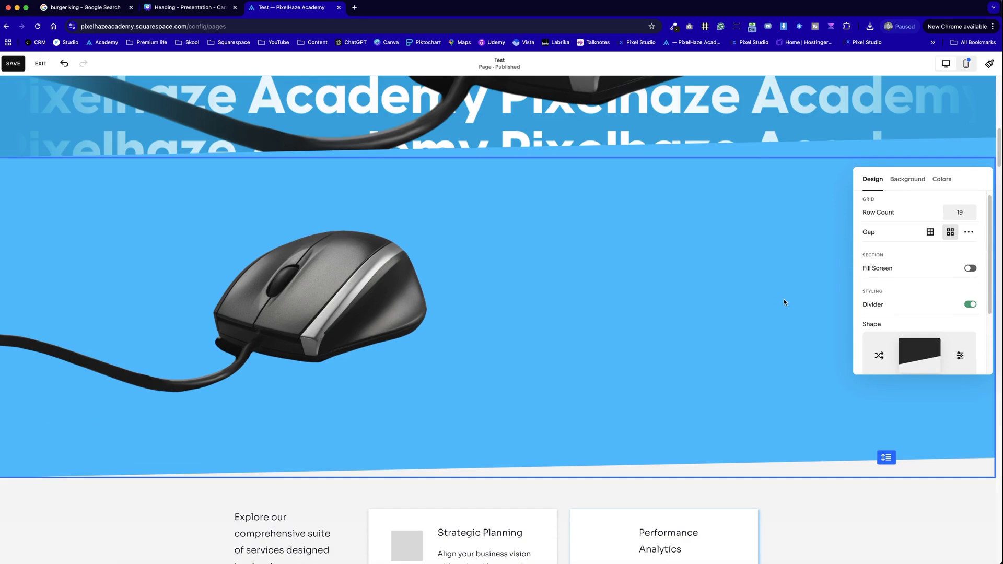
{"action": "left_click", "coordinate": [788, 300]}
{"action": "scroll", "coordinate": [788, 303], "scroll_direction": "up", "scroll_amount": 2}
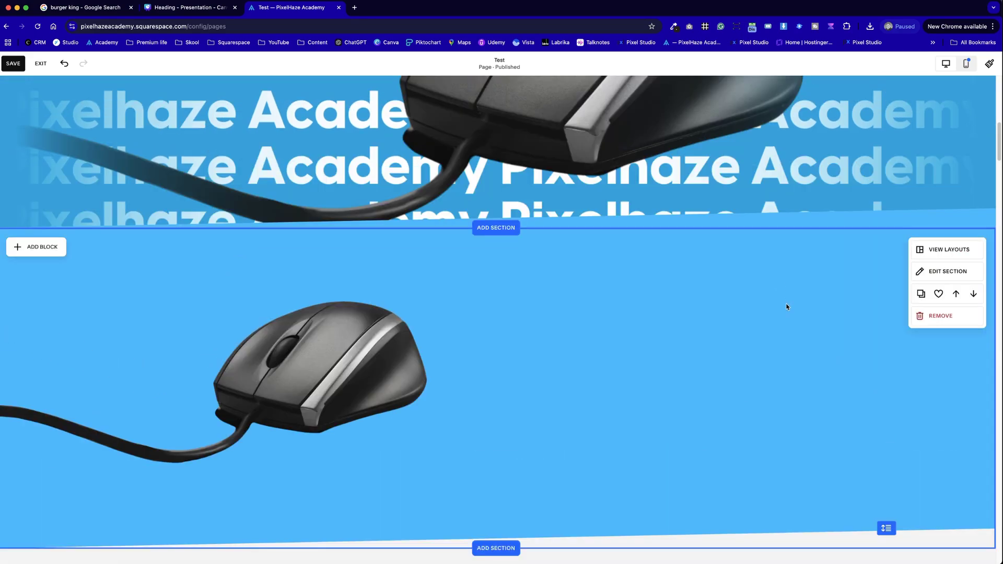
Reorder the blue mouse section so it sits directly below the dark astronaut section.
{"action": "left_click", "coordinate": [973, 295]}
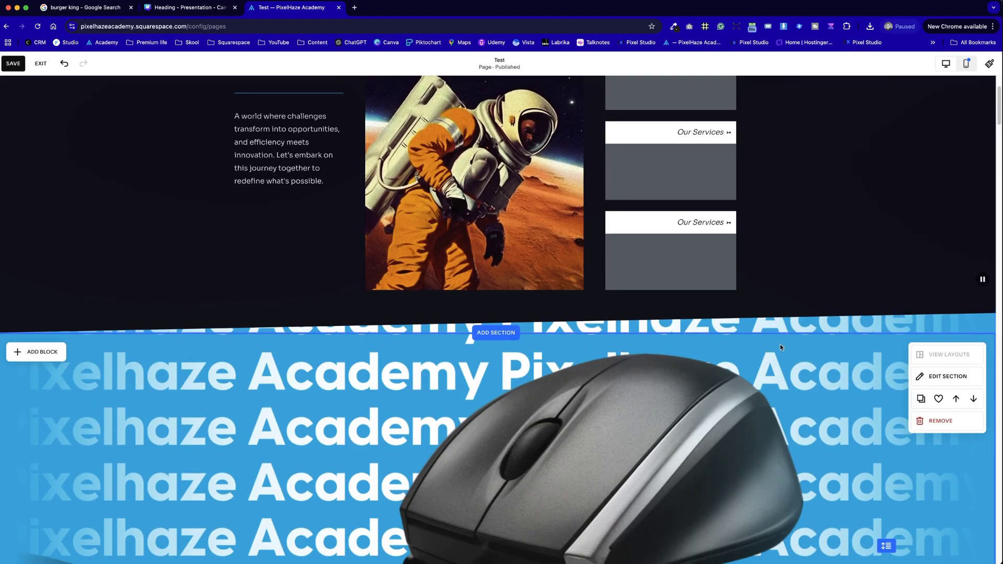
{"action": "left_click", "coordinate": [956, 400]}
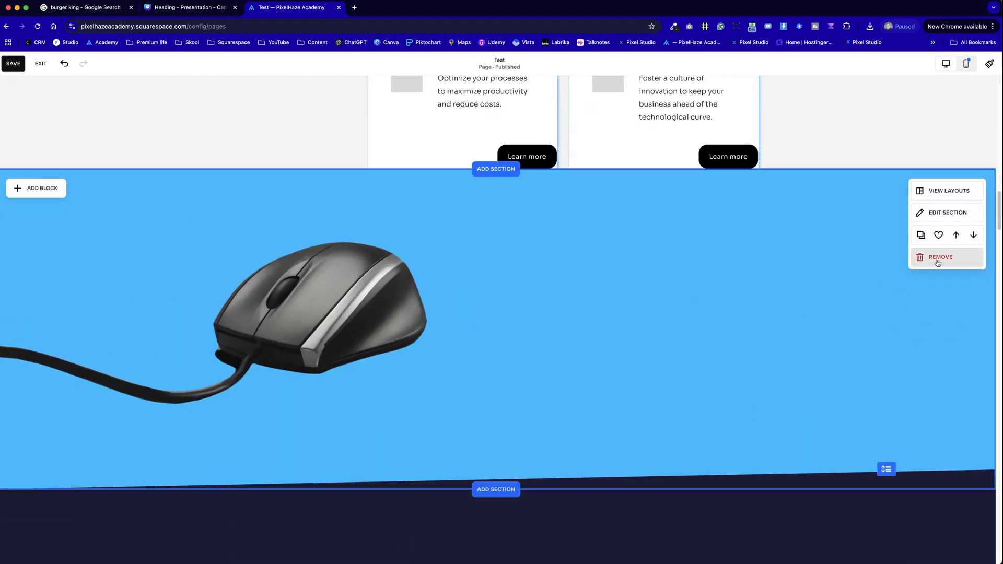
{"action": "left_click", "coordinate": [956, 235]}
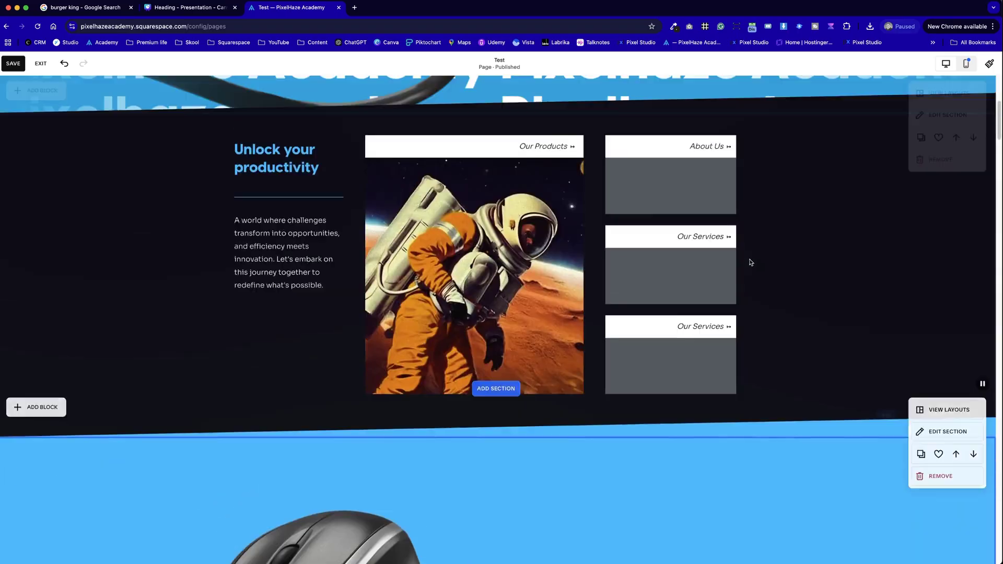
Drag the top scrolling-text section's bottom edge down to make it taller.
{"action": "scroll", "coordinate": [747, 263], "scroll_direction": "up", "scroll_amount": 5}
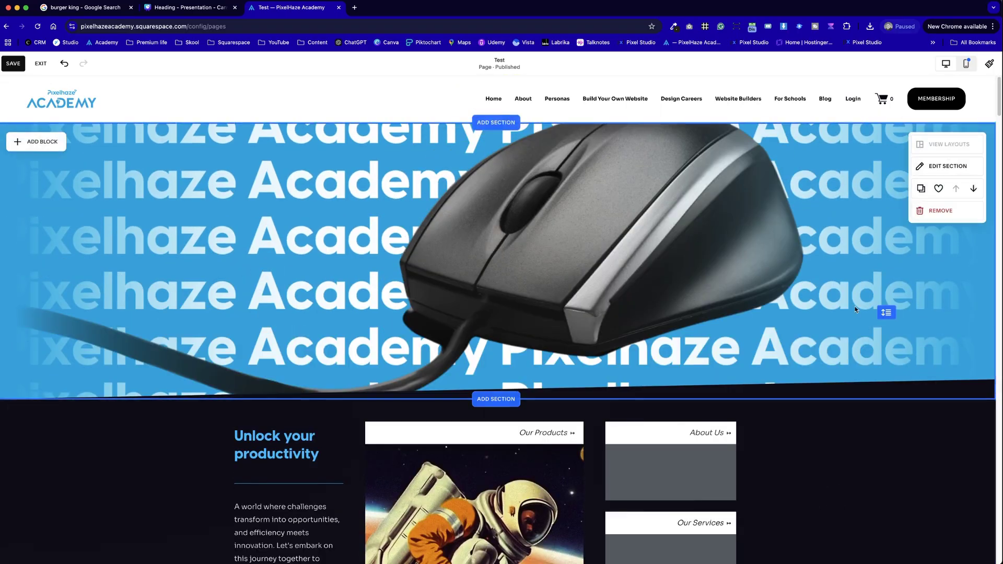
{"action": "left_click_drag", "start_coordinate": [892, 310], "coordinate": [888, 362]}
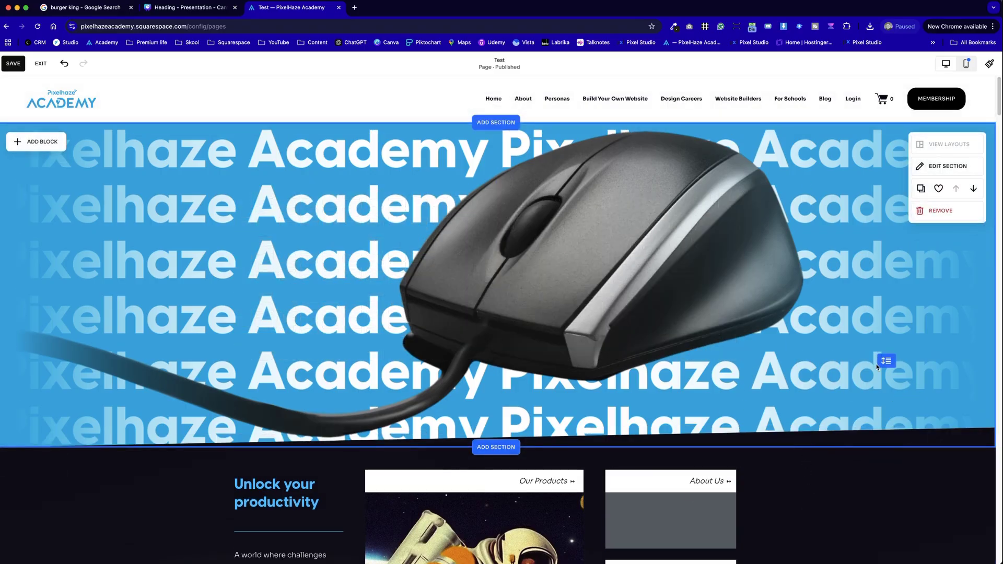
{"action": "left_click_drag", "start_coordinate": [877, 367], "coordinate": [885, 379]}
{"action": "scroll", "coordinate": [862, 429], "scroll_direction": "down", "scroll_amount": 3}
{"action": "scroll", "coordinate": [862, 429], "scroll_direction": "down", "scroll_amount": 10}
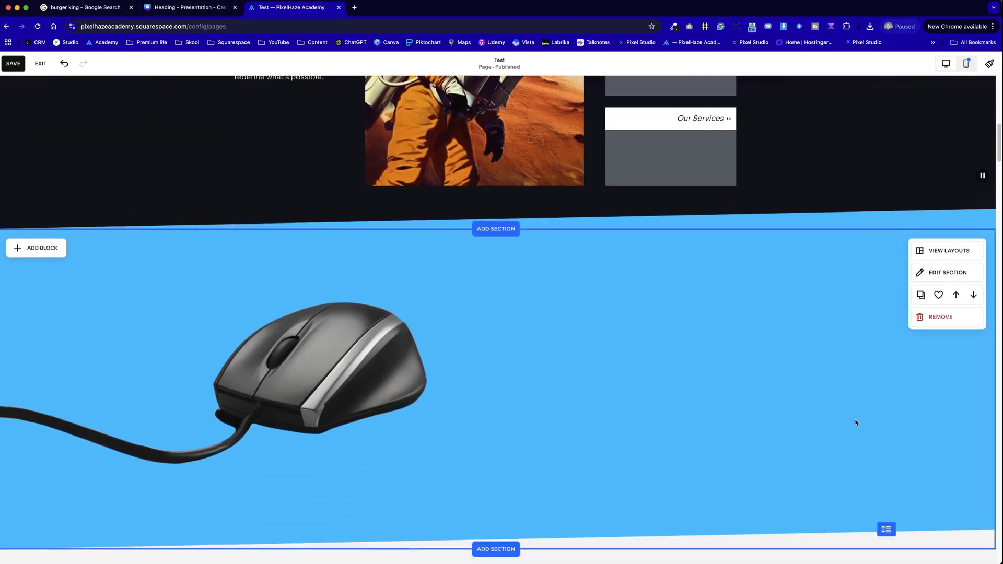
Resize the mouse image block using its side and corner handles.
{"action": "scroll", "coordinate": [857, 422], "scroll_direction": "down", "scroll_amount": 2}
{"action": "left_click", "coordinate": [501, 350]}
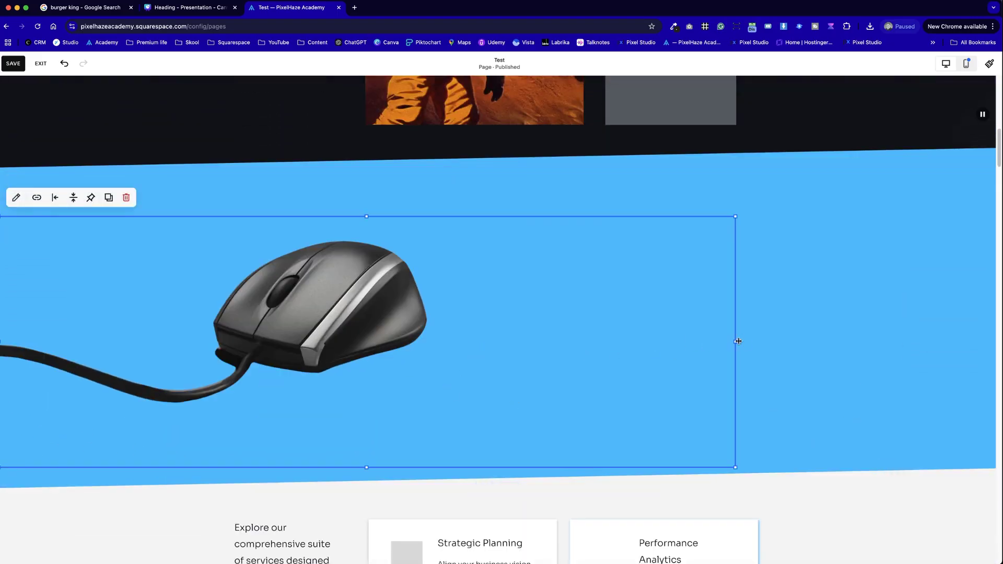
{"action": "left_click_drag", "start_coordinate": [736, 342], "coordinate": [427, 340]}
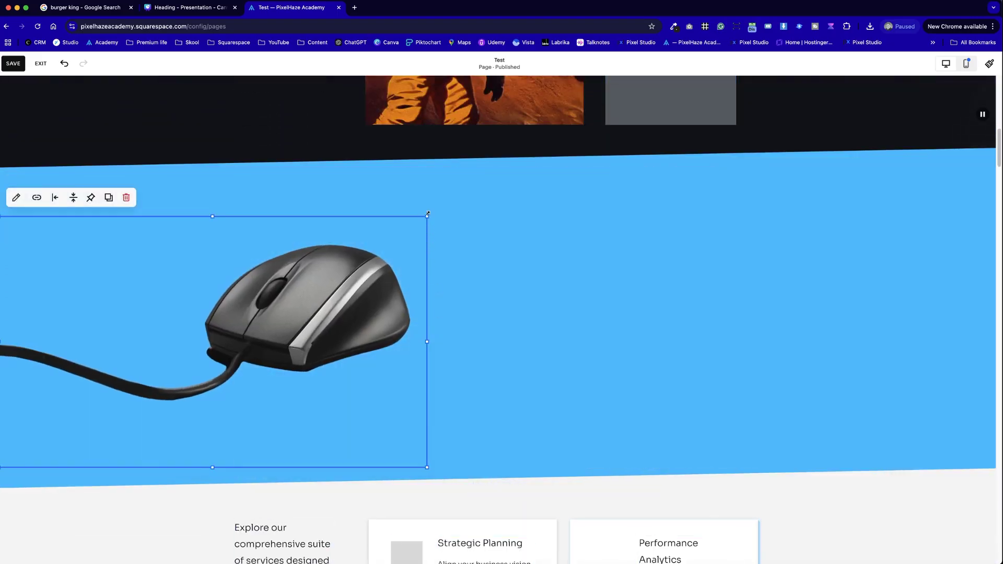
{"action": "left_click_drag", "start_coordinate": [428, 214], "coordinate": [562, 183]}
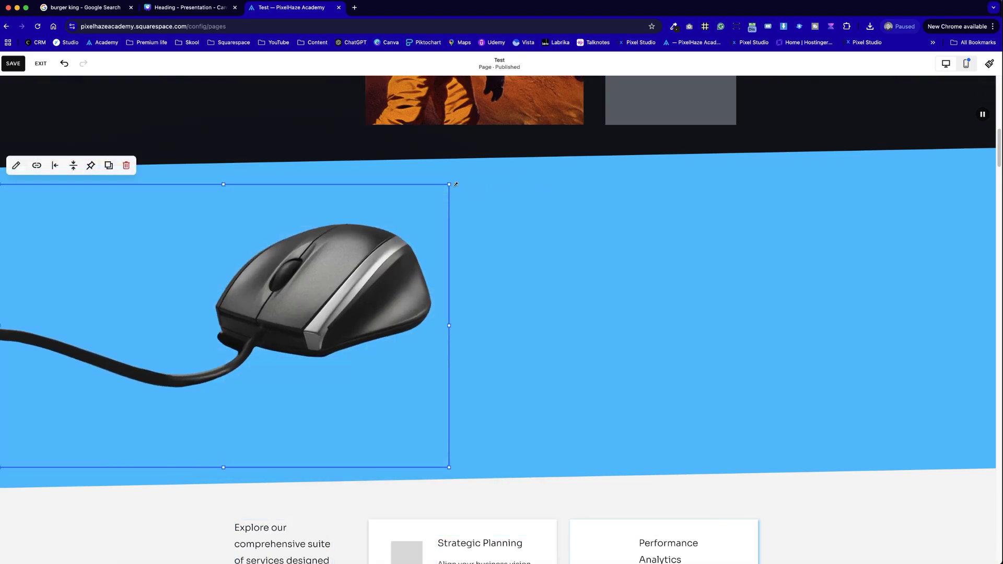
{"action": "left_click_drag", "start_coordinate": [457, 181], "coordinate": [539, 164]}
Widen the mouse image block further toward the blue section's centre.
{"action": "left_click", "coordinate": [489, 406]}
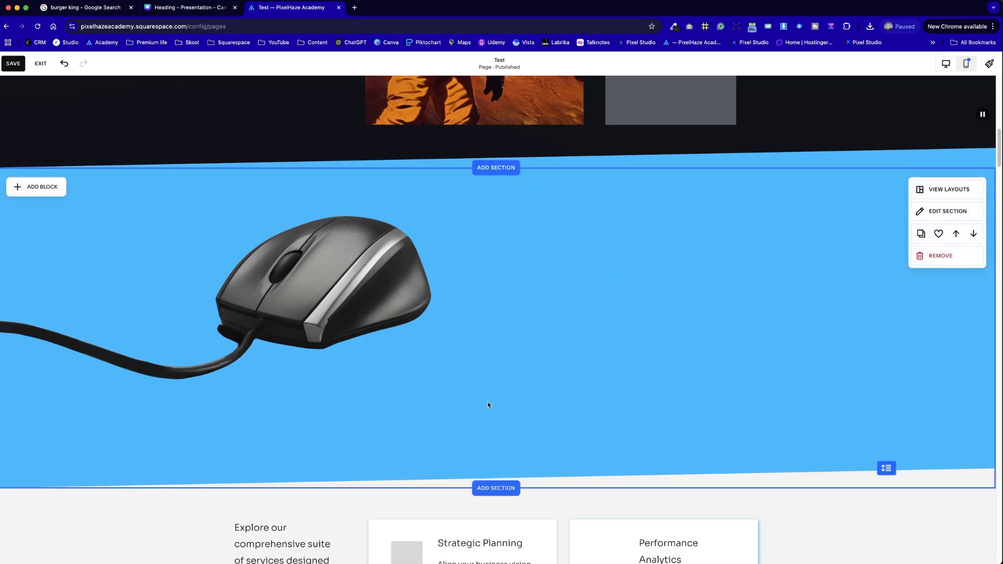
{"action": "left_click", "coordinate": [427, 296]}
{"action": "left_click_drag", "start_coordinate": [449, 316], "coordinate": [676, 313]}
{"action": "left_click", "coordinate": [667, 331]}
{"action": "left_click", "coordinate": [406, 330]}
{"action": "left_click", "coordinate": [663, 344]}
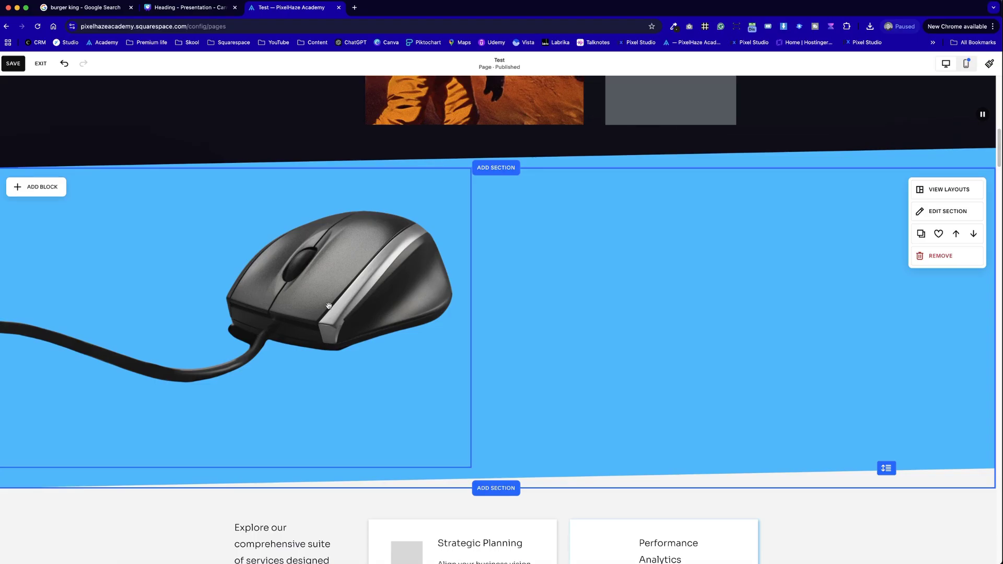
{"action": "left_click", "coordinate": [463, 368]}
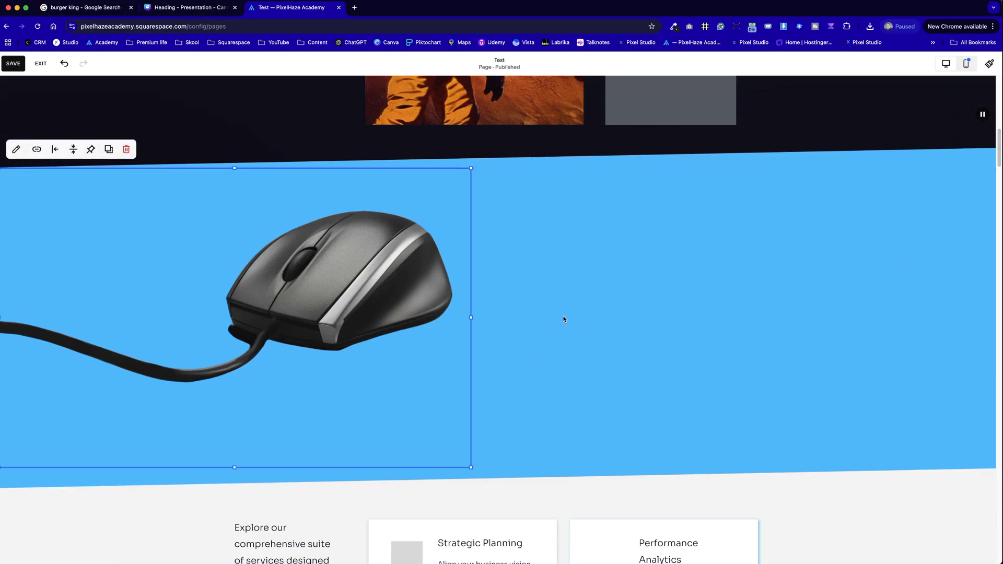
{"action": "left_click", "coordinate": [647, 286]}
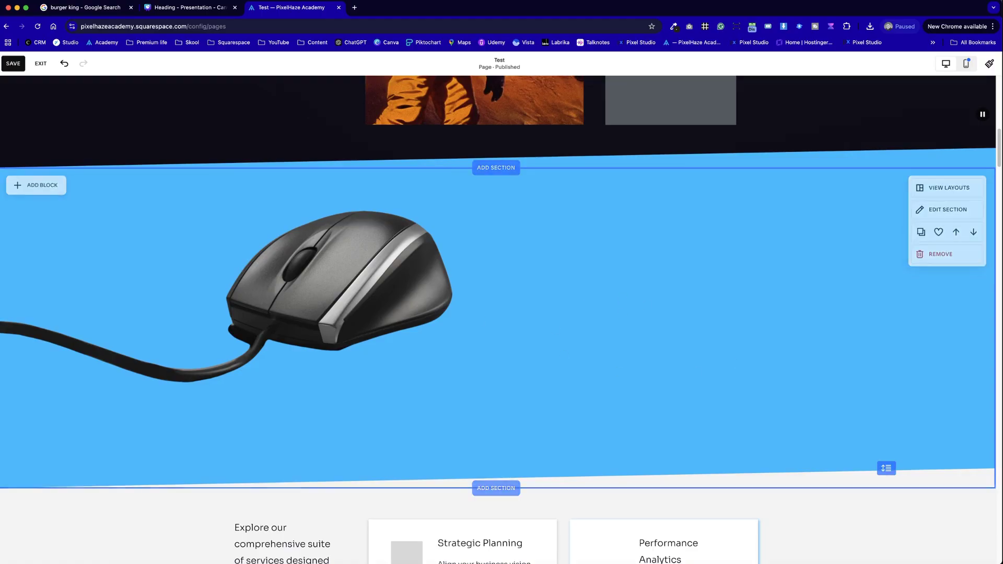
Add a 'SALE NOW ON!' text block over the mouse image, styled as Heading 1.
{"action": "left_click", "coordinate": [46, 189]}
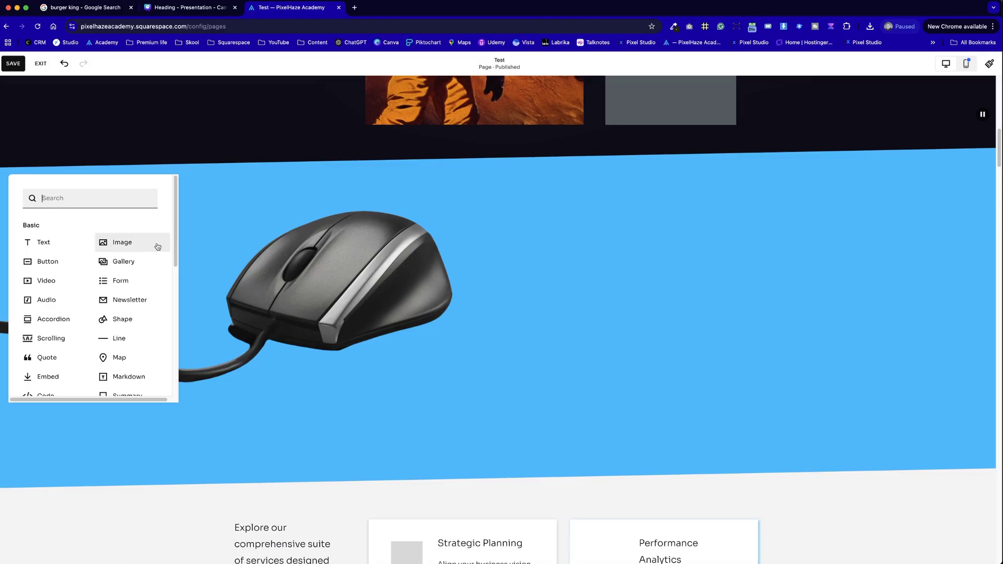
{"action": "left_click", "coordinate": [32, 243]}
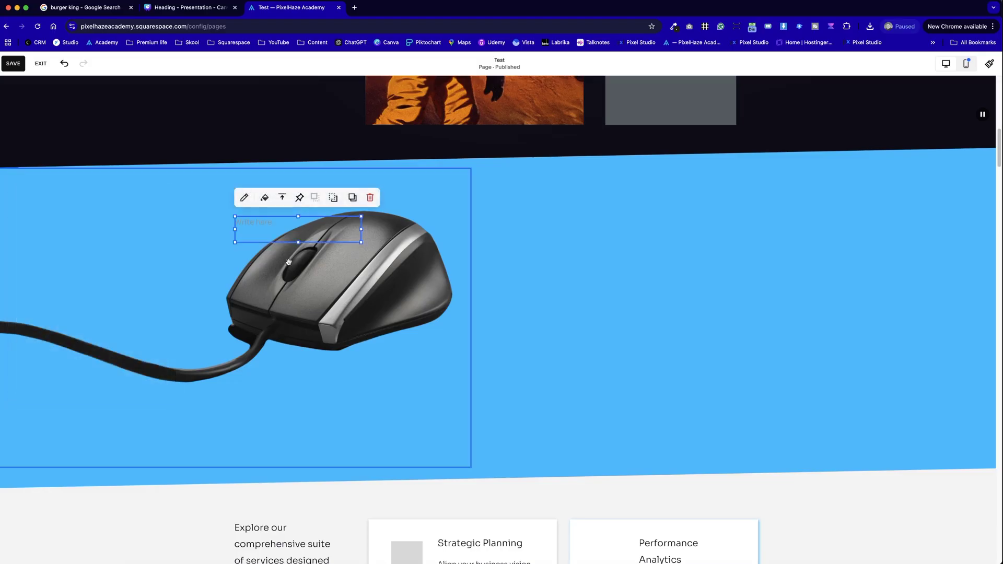
{"action": "left_click", "coordinate": [269, 227]}
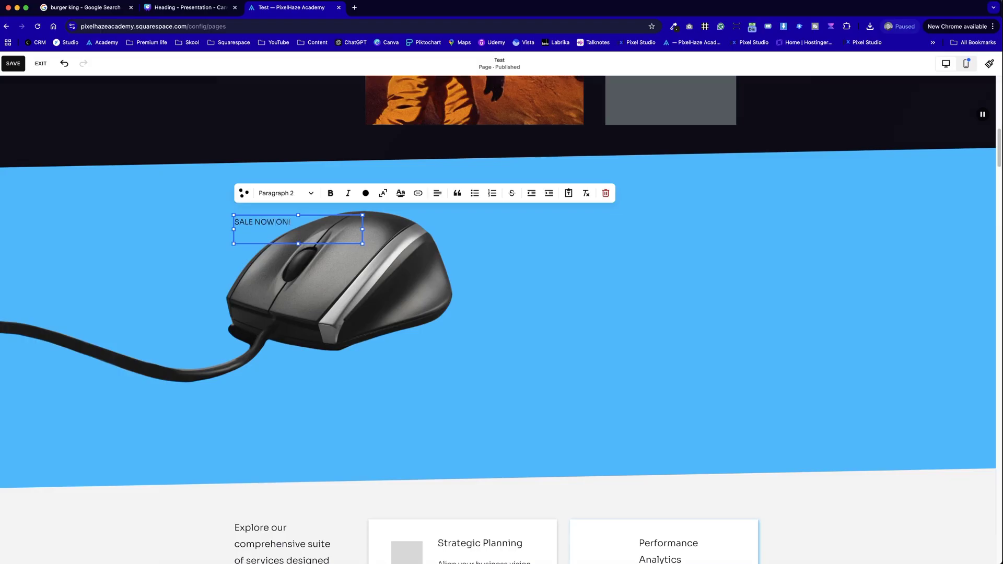
{"action": "left_click", "coordinate": [281, 195]}
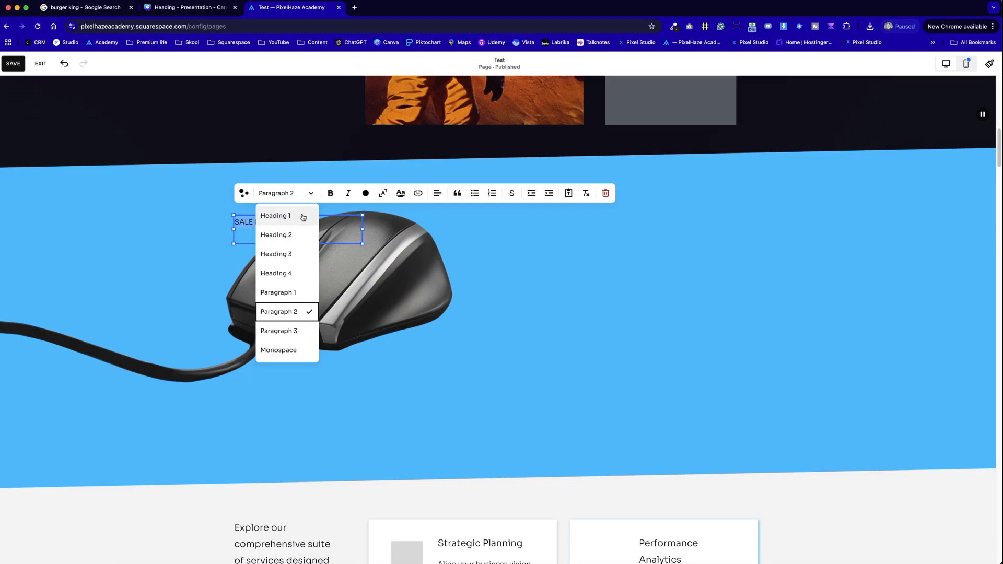
{"action": "left_click", "coordinate": [303, 218]}
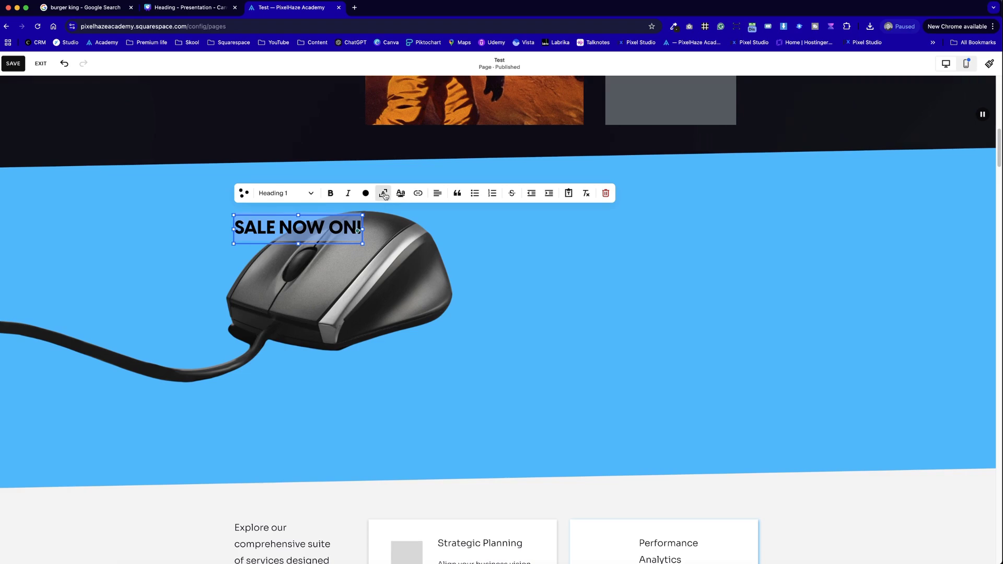
Enlarge the SALE NOW ON! heading block so its text grows much bigger.
{"action": "left_click", "coordinate": [609, 277]}
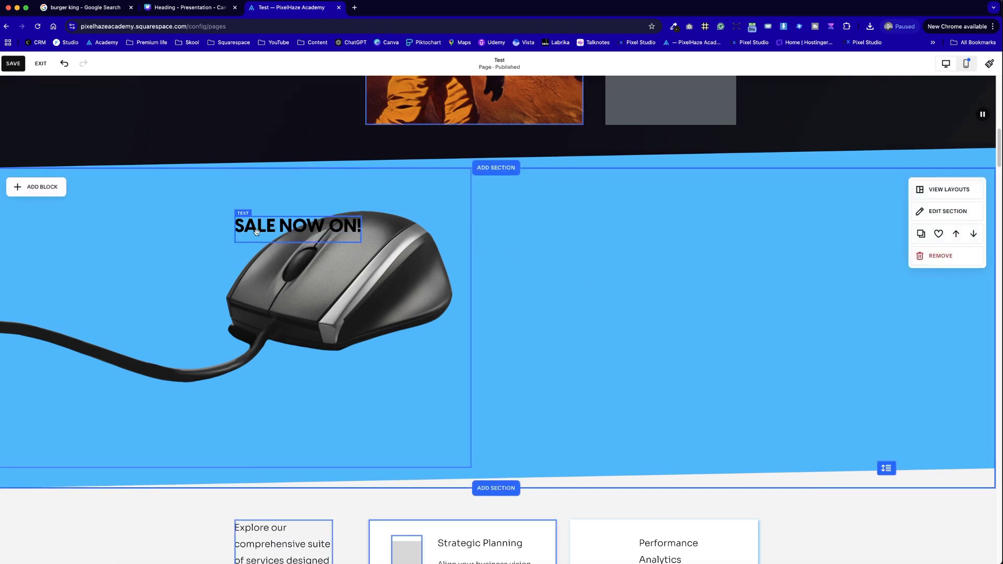
{"action": "left_click_drag", "start_coordinate": [292, 229], "coordinate": [70, 227]}
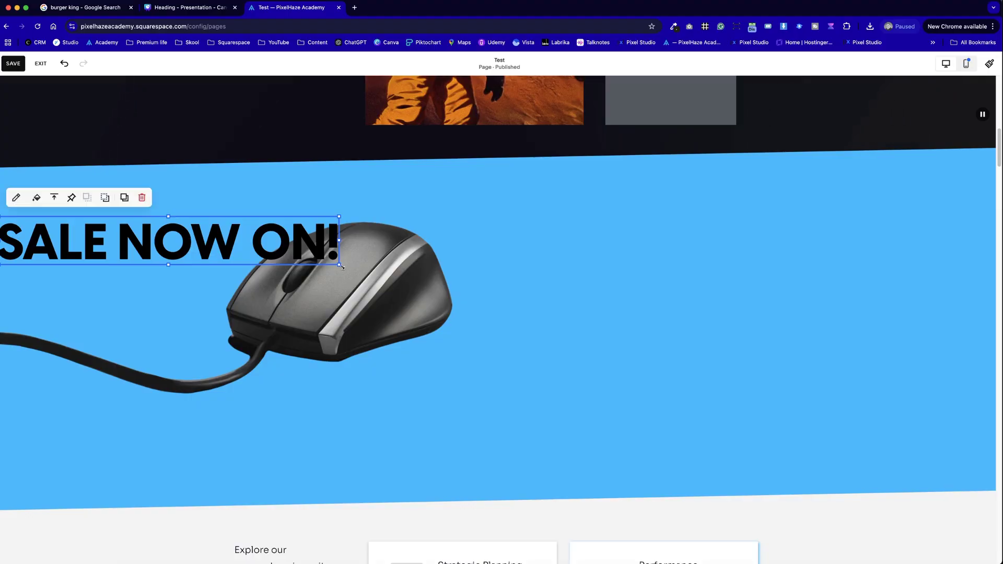
{"action": "left_click_drag", "start_coordinate": [339, 265], "coordinate": [997, 404]}
{"action": "left_click_drag", "start_coordinate": [693, 397], "coordinate": [563, 438]}
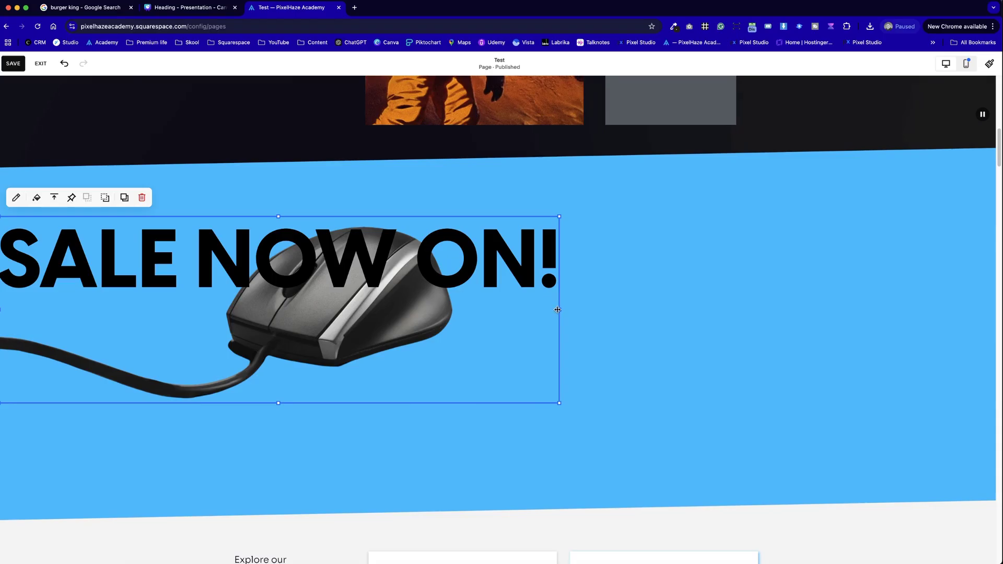
{"action": "left_click_drag", "start_coordinate": [557, 310], "coordinate": [604, 310]}
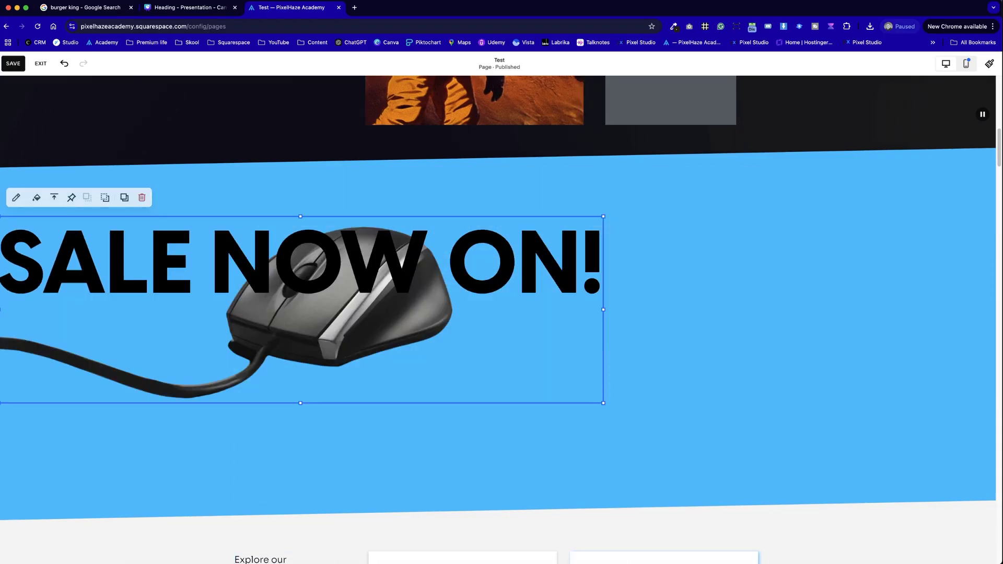
{"action": "left_click", "coordinate": [739, 408]}
{"action": "left_click", "coordinate": [449, 293]}
Move the SALE NOW ON! heading to the right side of the blue section.
{"action": "left_click", "coordinate": [302, 194]}
{"action": "left_click", "coordinate": [529, 263]}
{"action": "left_click_drag", "start_coordinate": [525, 262], "coordinate": [846, 265]}
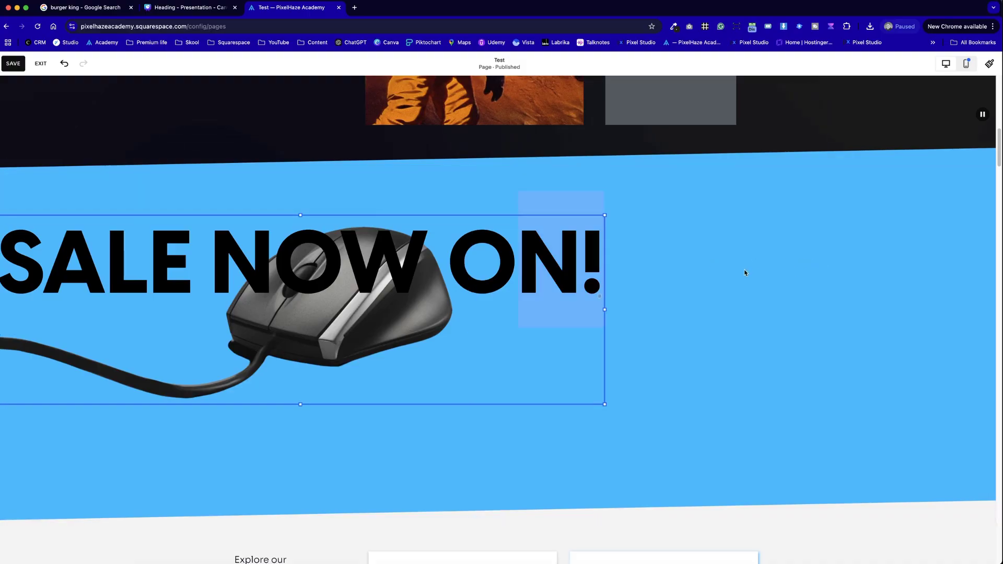
{"action": "left_click_drag", "start_coordinate": [591, 264], "coordinate": [938, 268]}
{"action": "left_click", "coordinate": [471, 236]}
{"action": "left_click", "coordinate": [784, 248]}
{"action": "left_click_drag", "start_coordinate": [609, 251], "coordinate": [742, 266]}
Extend the heading's left edge leftward so it overlaps the mouse image.
{"action": "left_click_drag", "start_coordinate": [390, 309], "coordinate": [22, 295]}
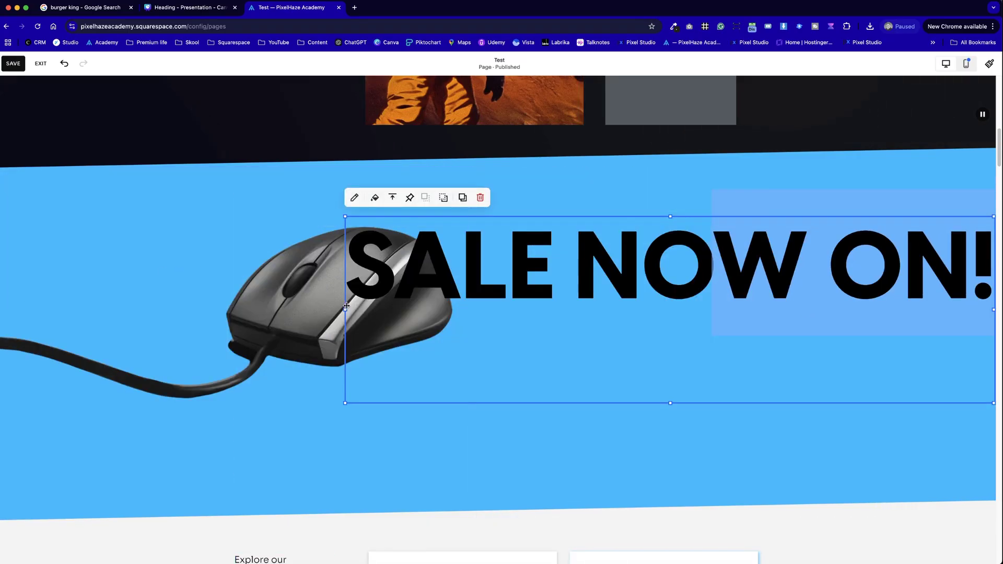
{"action": "left_click_drag", "start_coordinate": [346, 308], "coordinate": [1, 405]}
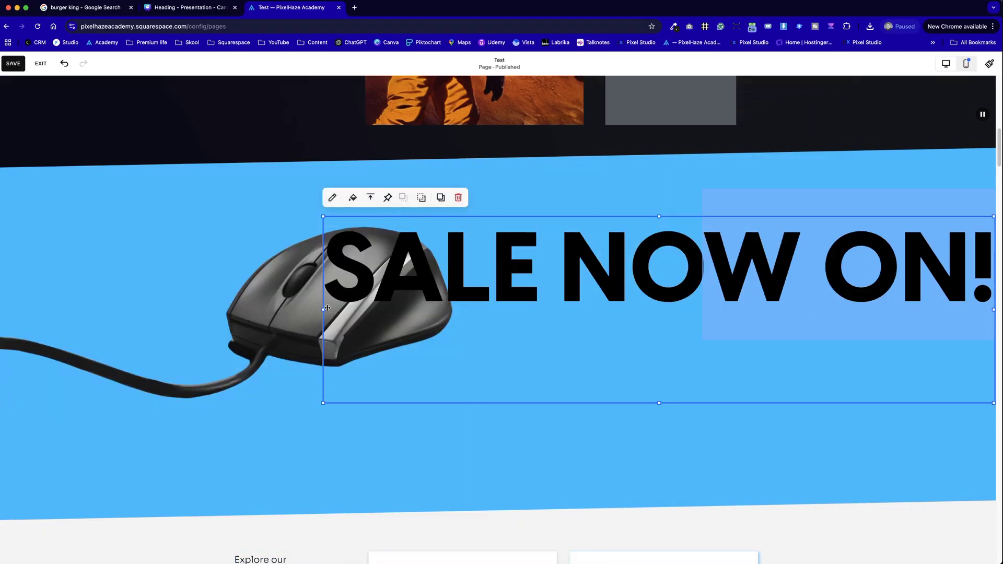
{"action": "left_click_drag", "start_coordinate": [327, 308], "coordinate": [5, 316]}
{"action": "left_click", "coordinate": [503, 456]}
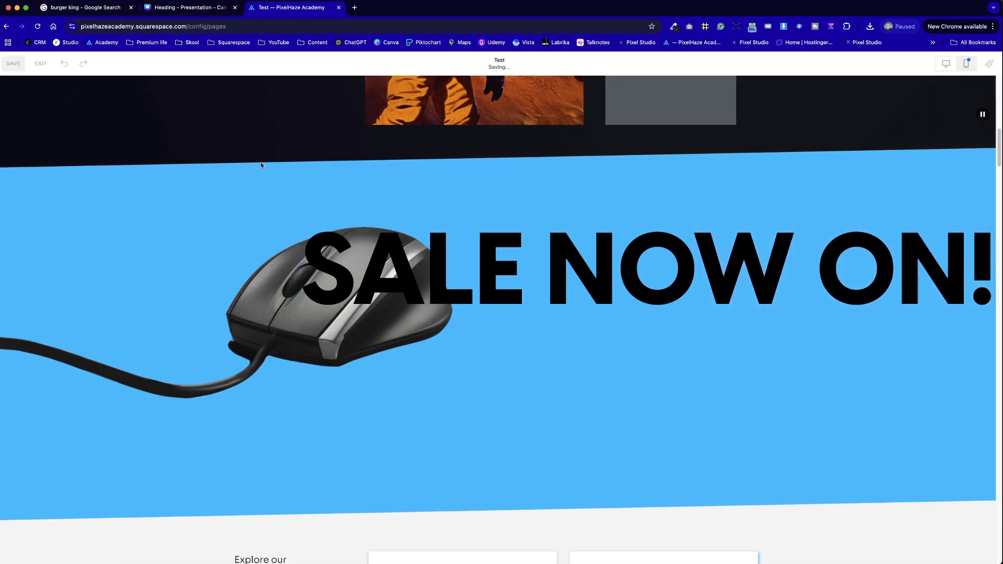
Repeat SALE NOW ON! on three lines and widen the text block to the left.
{"action": "left_click", "coordinate": [690, 269]}
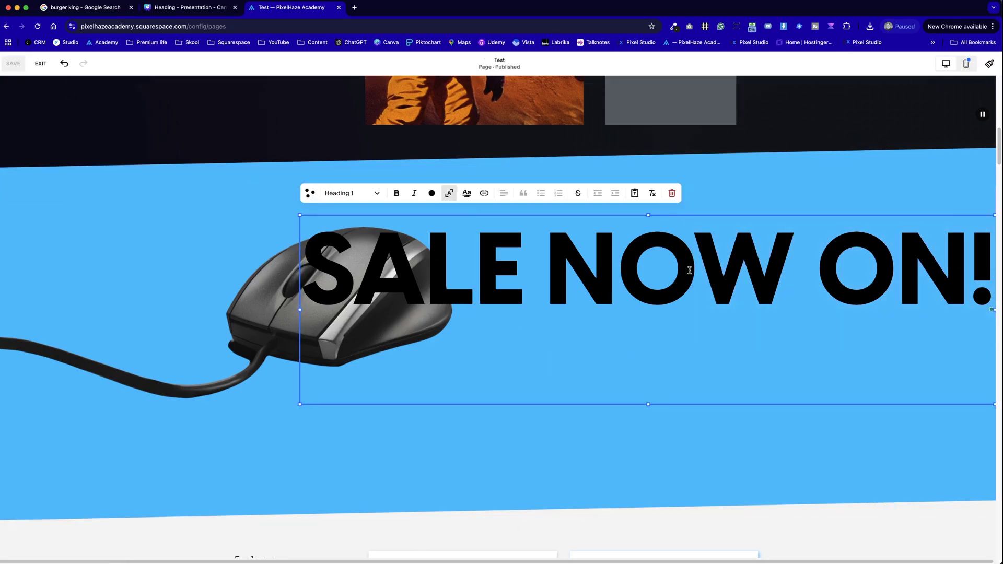
{"action": "triple_click", "coordinate": [689, 270]}
{"action": "key", "text": "ctrl+c"}
{"action": "left_click", "coordinate": [987, 268]}
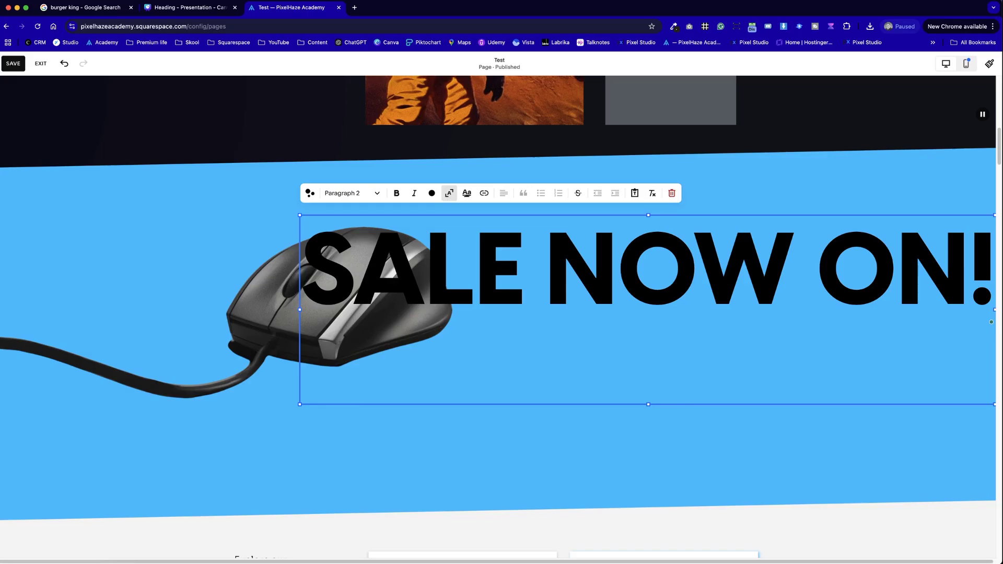
{"action": "key", "text": "ctrl+v"}
{"action": "key", "text": "Return"}
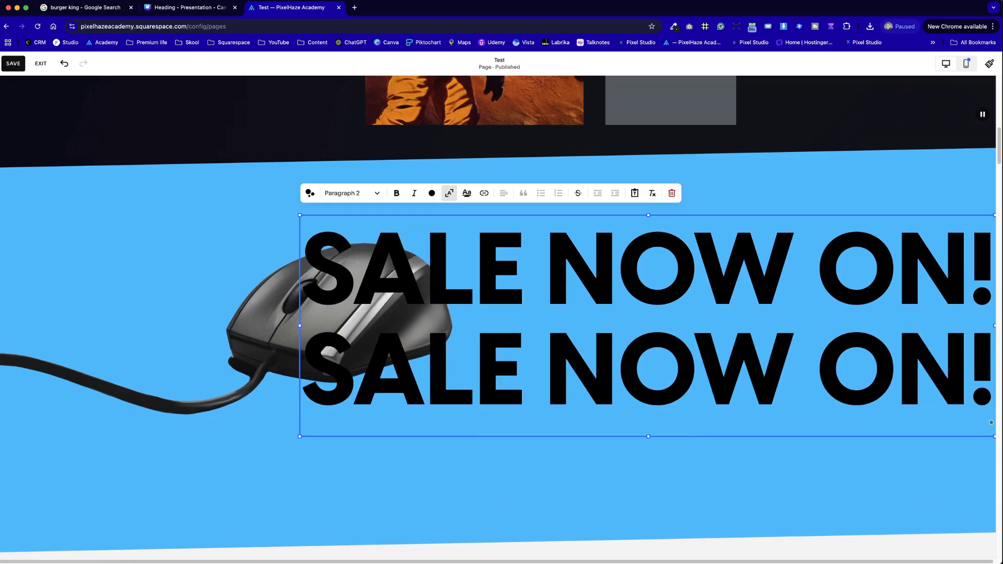
{"action": "key", "text": "ctrl+v"}
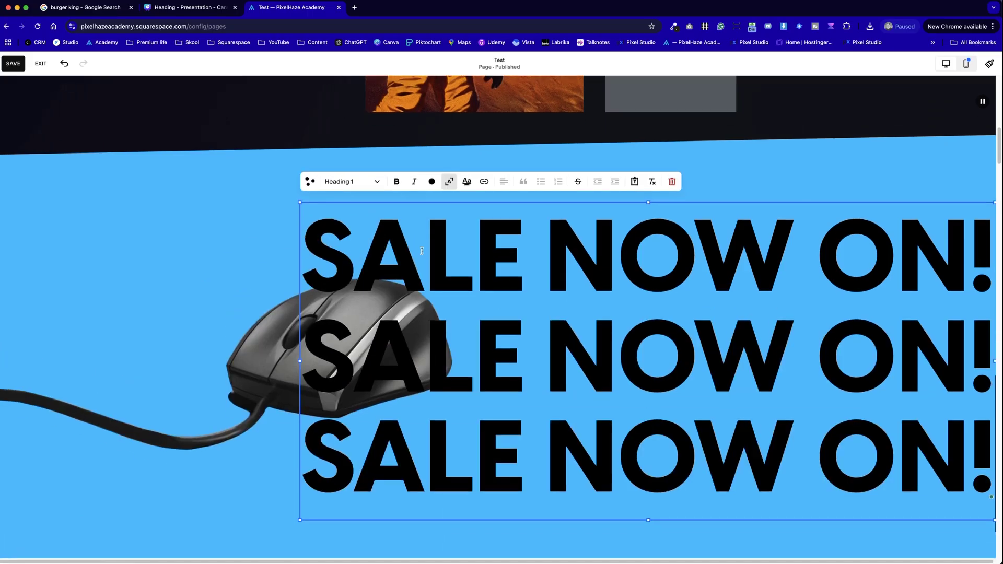
{"action": "key", "text": "ctrl+a"}
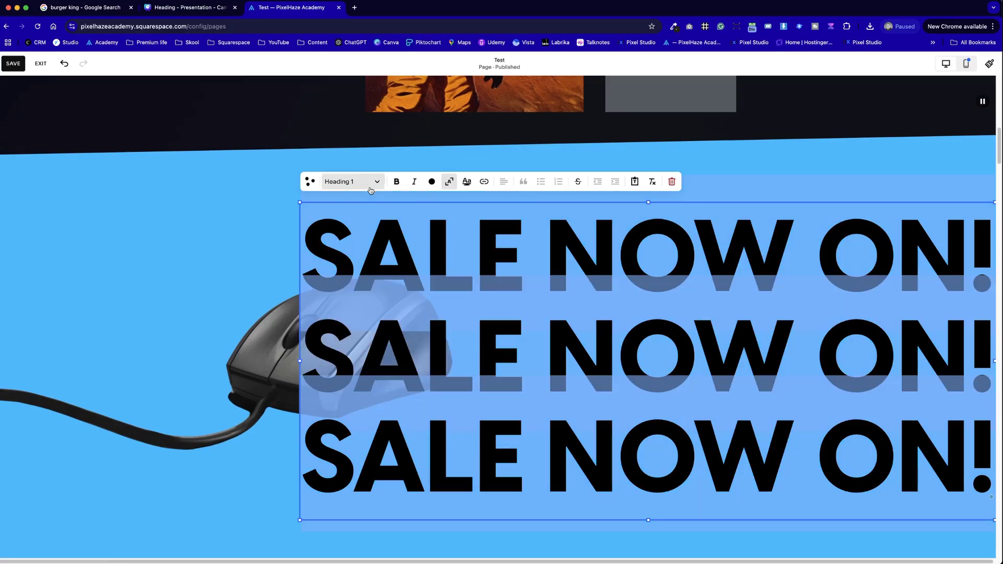
{"action": "left_click", "coordinate": [370, 189]}
{"action": "left_click", "coordinate": [327, 224]}
{"action": "left_click", "coordinate": [103, 258]}
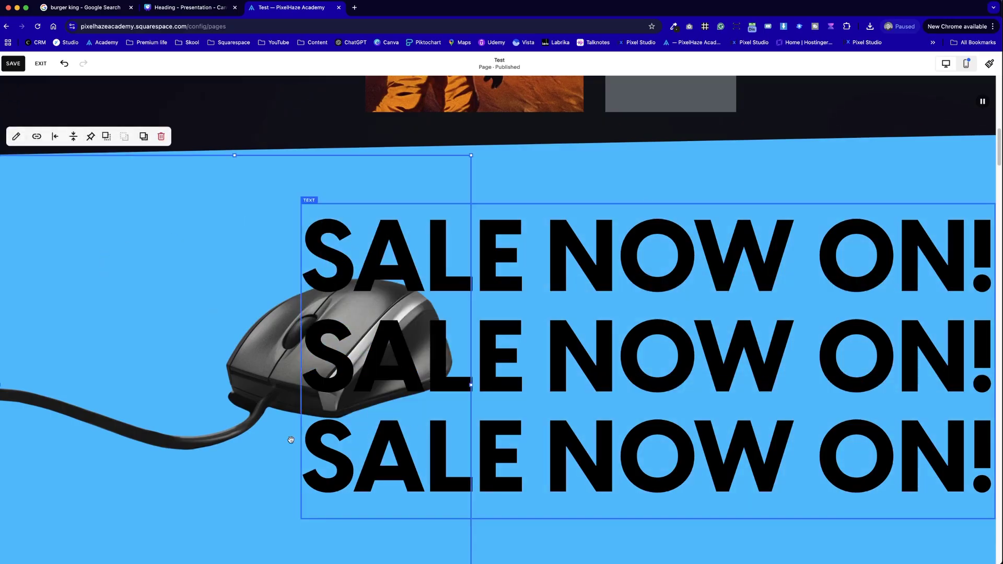
{"action": "left_click", "coordinate": [328, 364]}
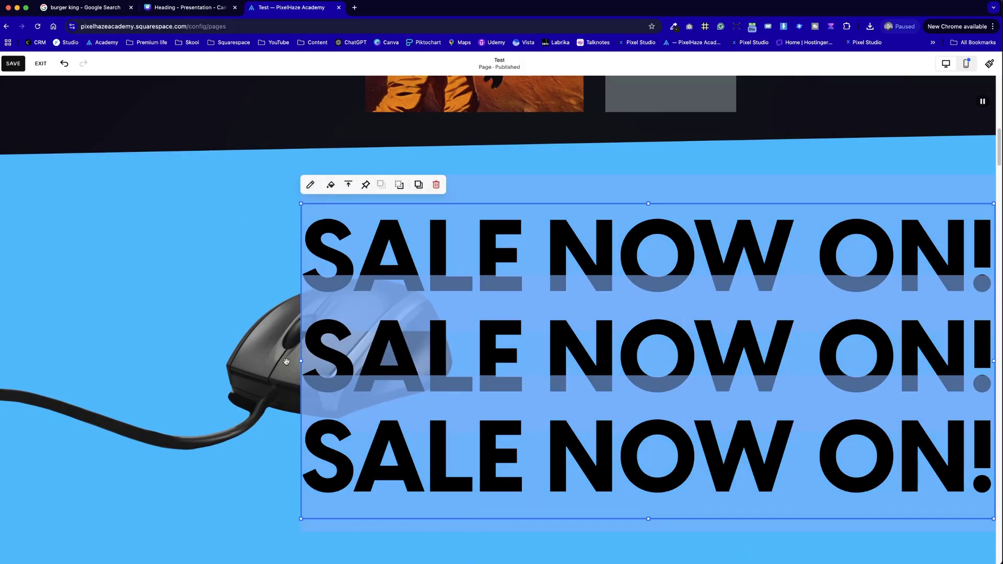
{"action": "left_click_drag", "start_coordinate": [297, 364], "coordinate": [2, 353]}
Stretch the heading block's bottom-left handle to the section's left edge, enlarging the lettering.
{"action": "scroll", "coordinate": [325, 369], "scroll_direction": "down", "scroll_amount": 5}
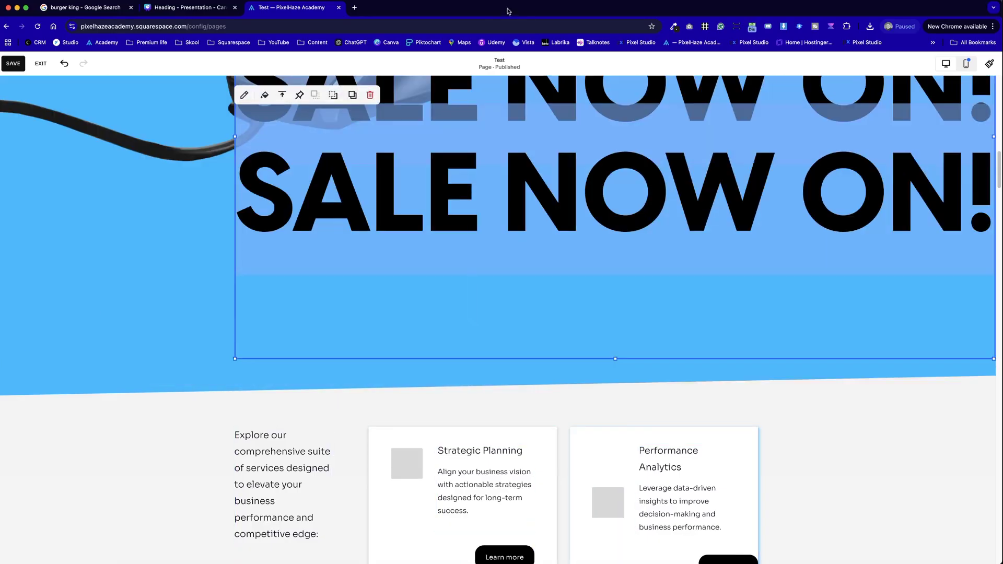
{"action": "left_click_drag", "start_coordinate": [265, 367], "coordinate": [25, 375]}
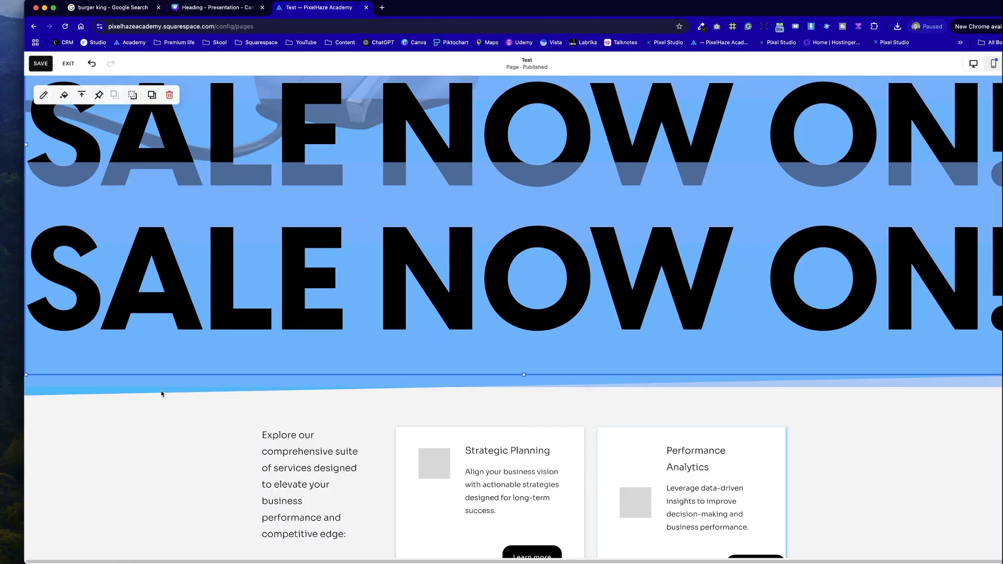
{"action": "left_click", "coordinate": [217, 361]}
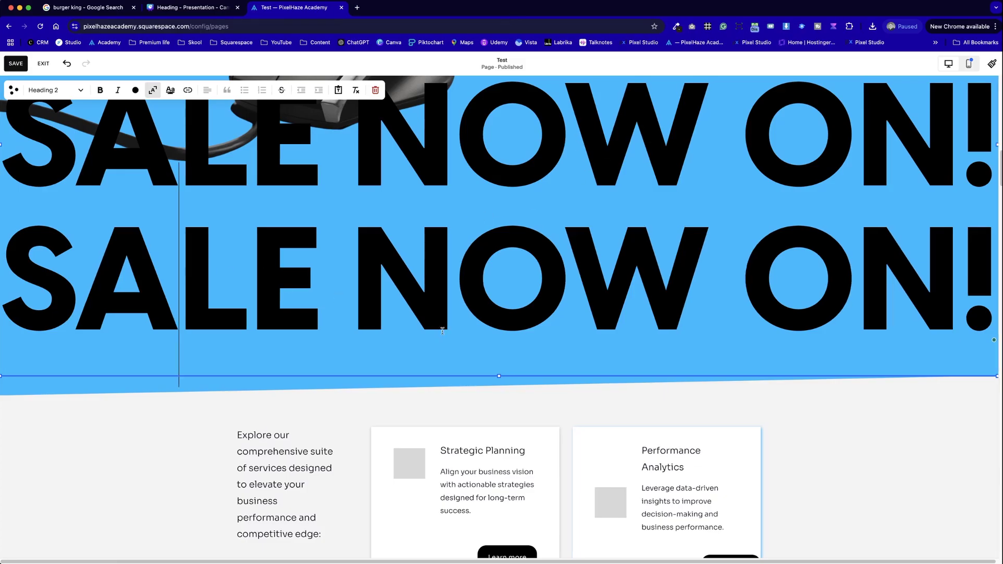
{"action": "scroll", "coordinate": [778, 351], "scroll_direction": "up", "scroll_amount": 5}
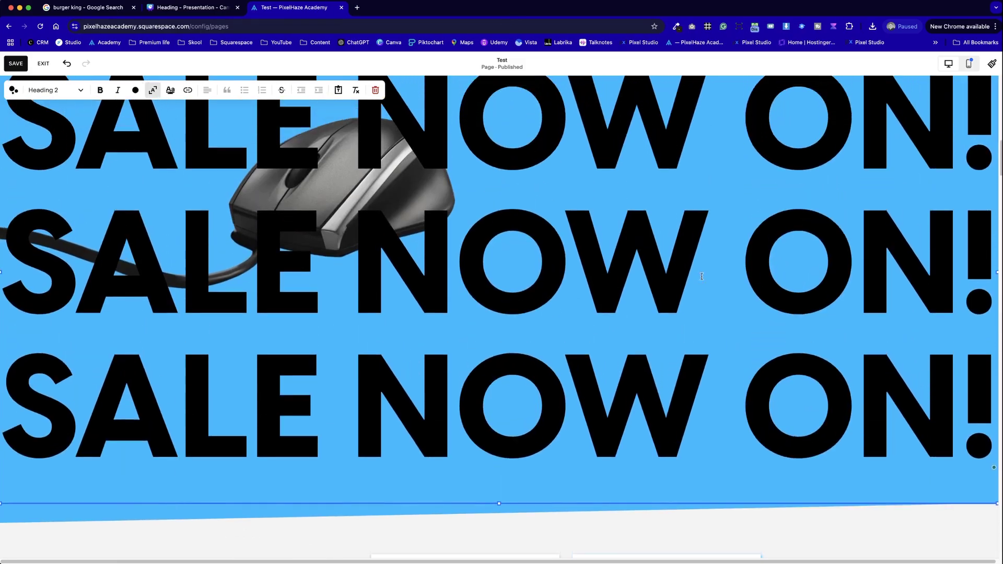
{"action": "scroll", "coordinate": [706, 289], "scroll_direction": "down", "scroll_amount": 7}
{"action": "scroll", "coordinate": [706, 289], "scroll_direction": "up", "scroll_amount": 4}
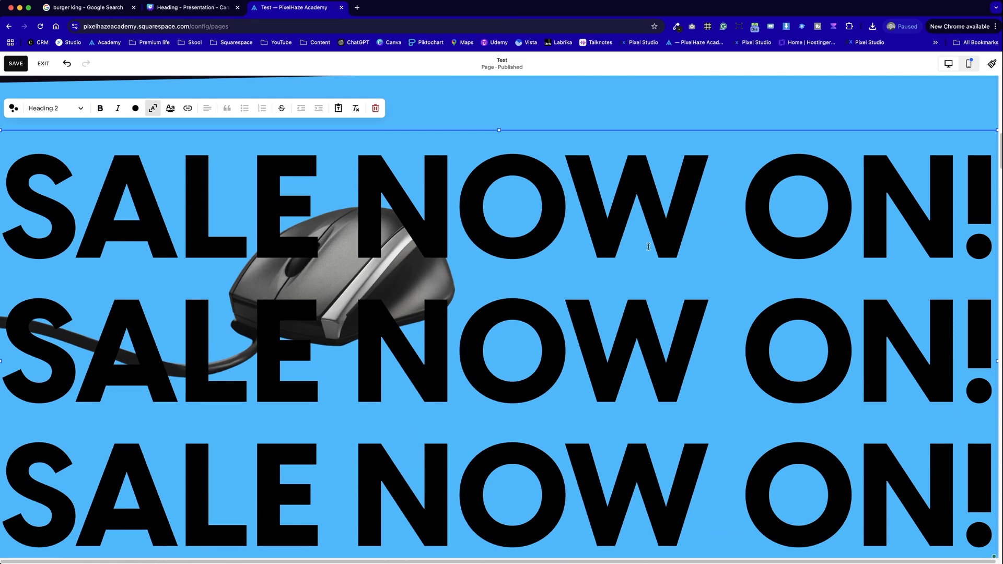
Change the colour of all three SALE NOW ON! lines to white.
{"action": "key", "text": "super+a"}
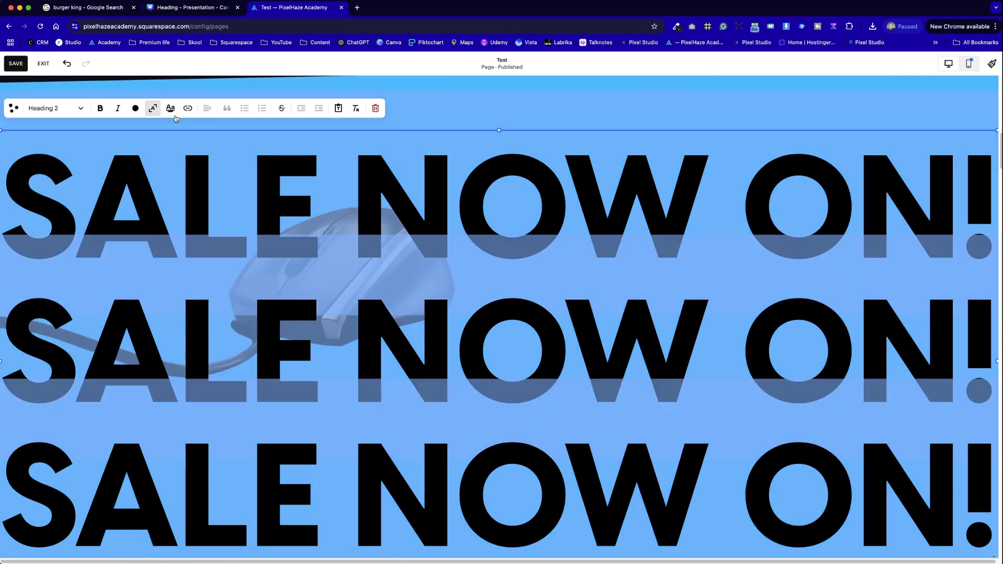
{"action": "scroll", "coordinate": [102, 114], "scroll_direction": "down", "scroll_amount": 1}
{"action": "left_click", "coordinate": [360, 193]}
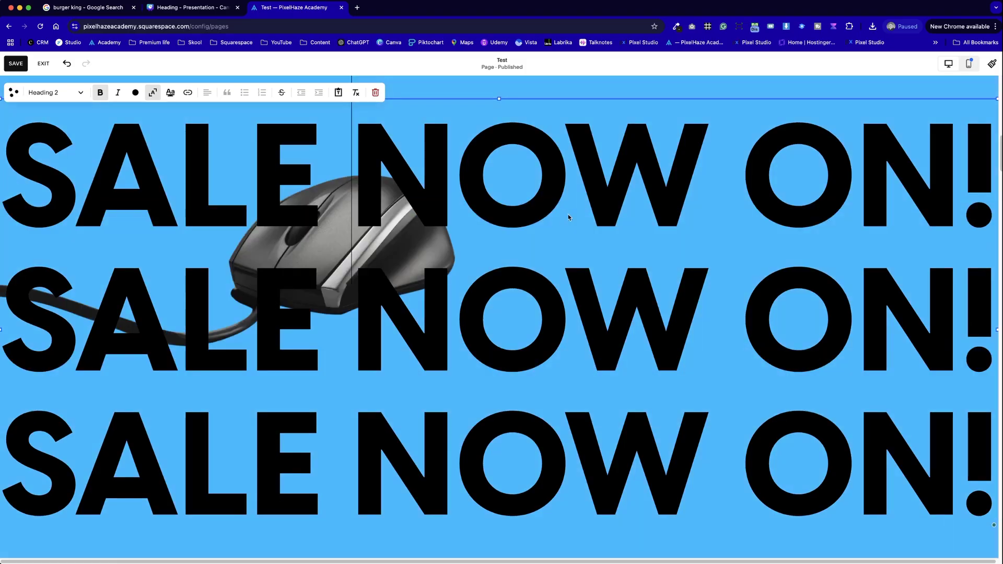
{"action": "key", "text": "super+a"}
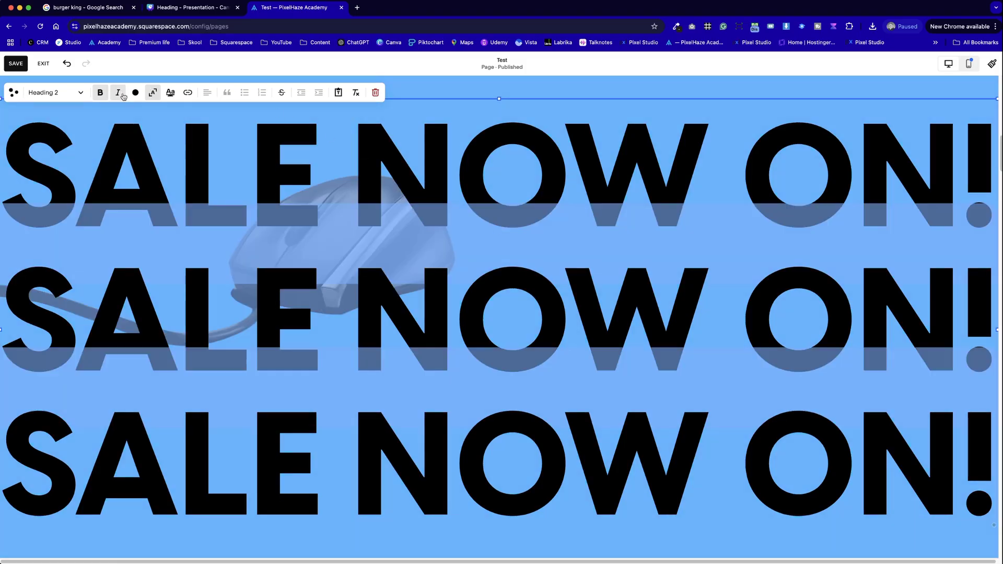
{"action": "left_click", "coordinate": [134, 95]}
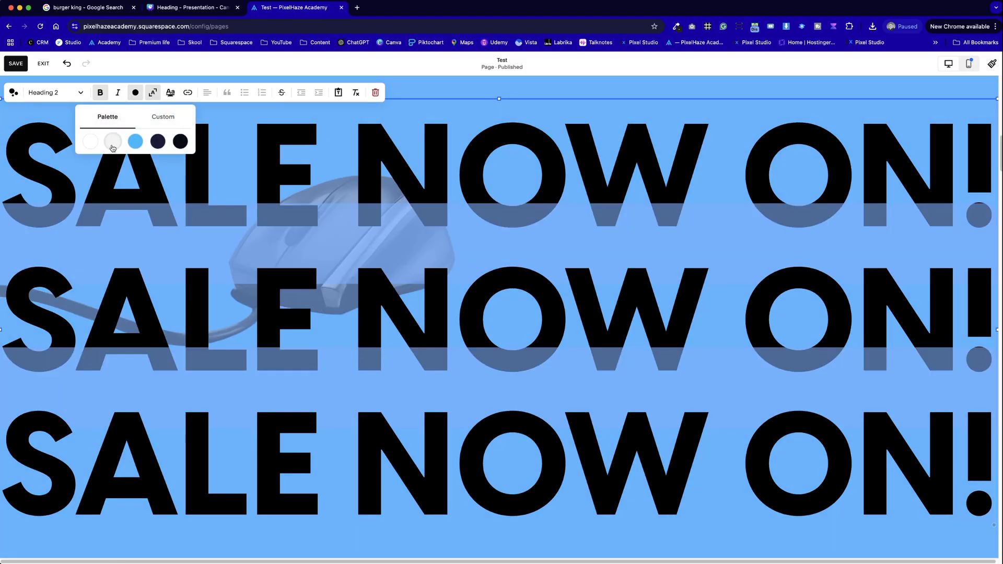
{"action": "left_click", "coordinate": [91, 142]}
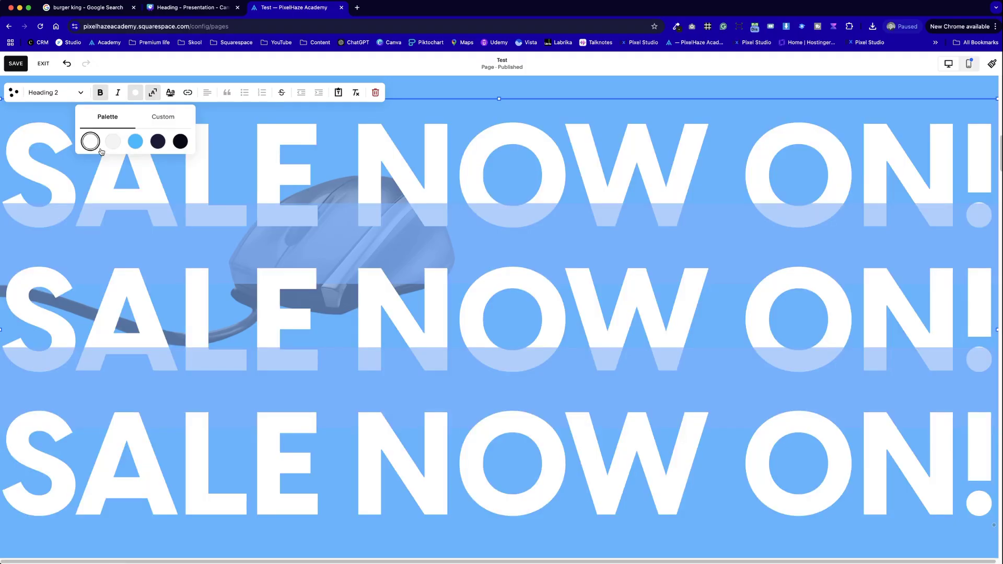
{"action": "left_click", "coordinate": [570, 95]}
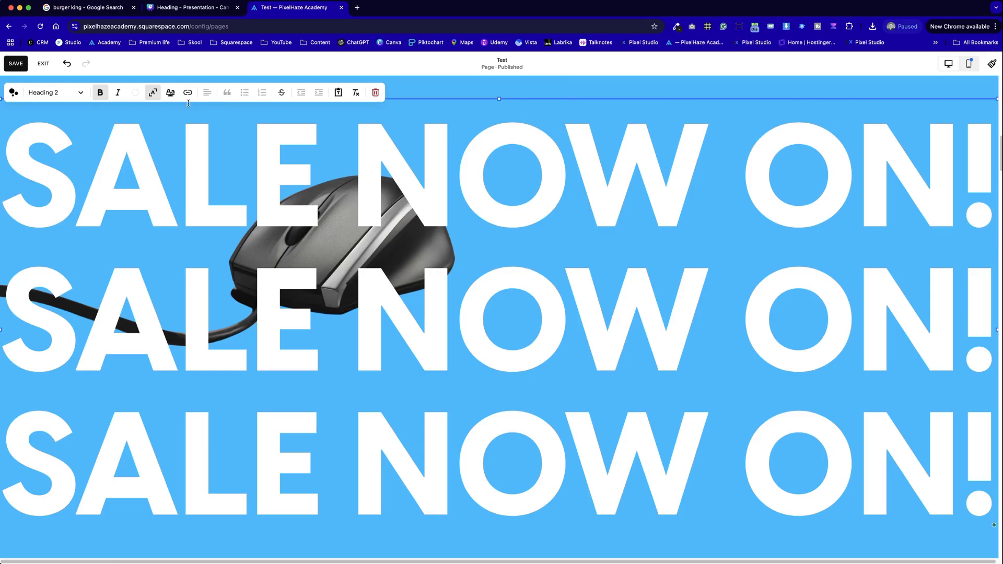
Send the SALE NOW ON! text block behind the mouse image.
{"action": "scroll", "coordinate": [540, 173], "scroll_direction": "up", "scroll_amount": 3}
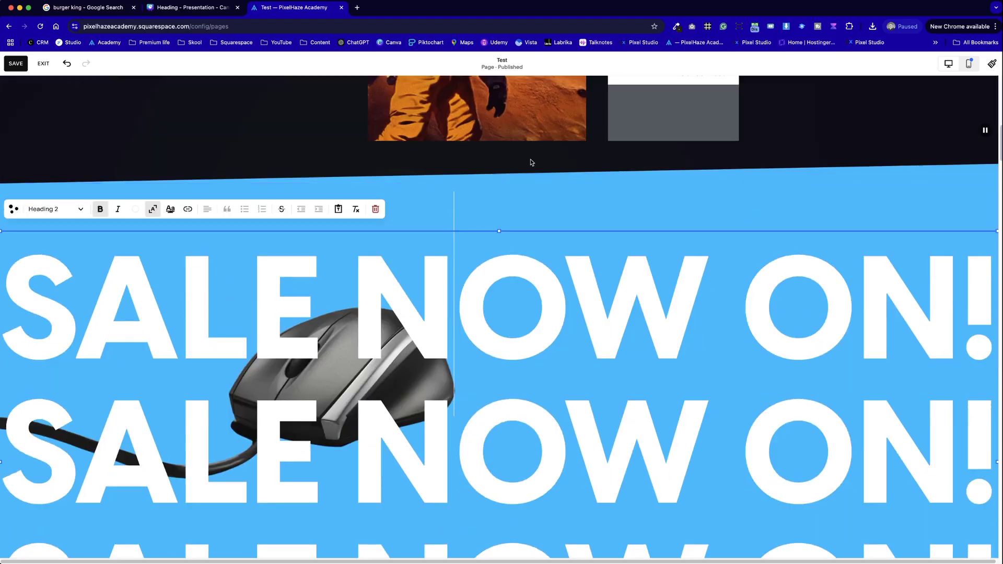
{"action": "left_click", "coordinate": [854, 177]}
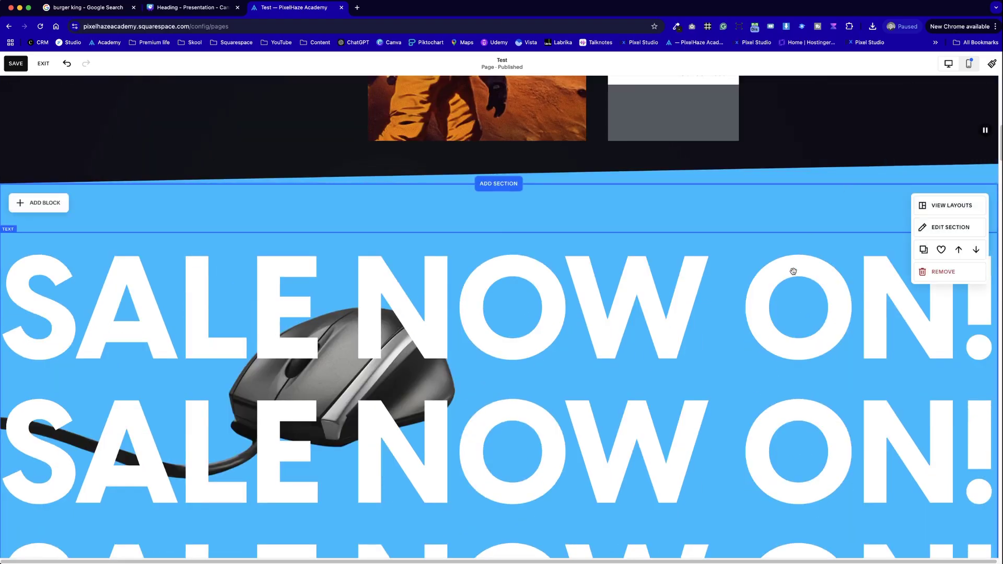
{"action": "left_click", "coordinate": [21, 236]}
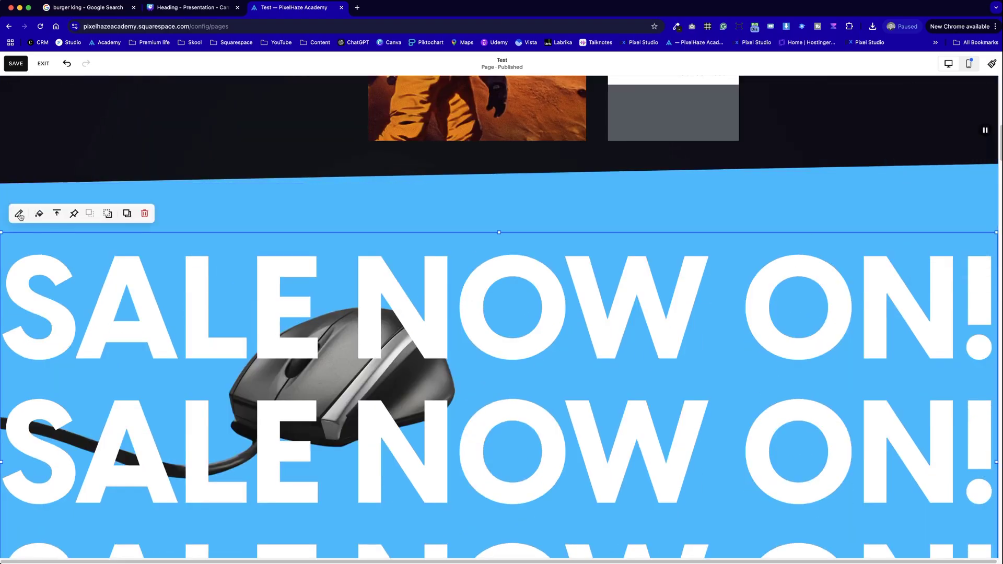
{"action": "left_click", "coordinate": [108, 216]}
{"action": "scroll", "coordinate": [417, 323], "scroll_direction": "down", "scroll_amount": 4}
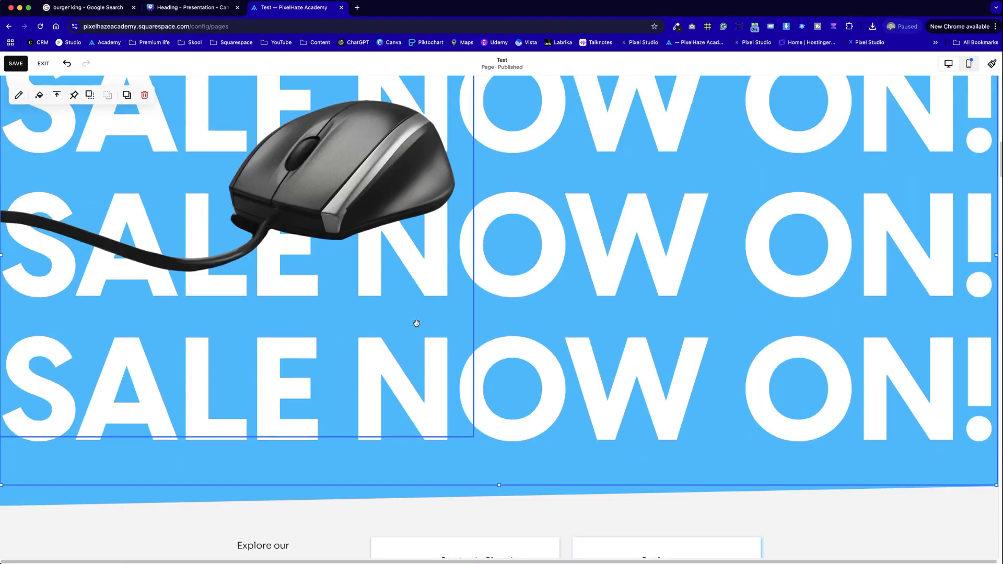
{"action": "scroll", "coordinate": [612, 380], "scroll_direction": "up", "scroll_amount": 3}
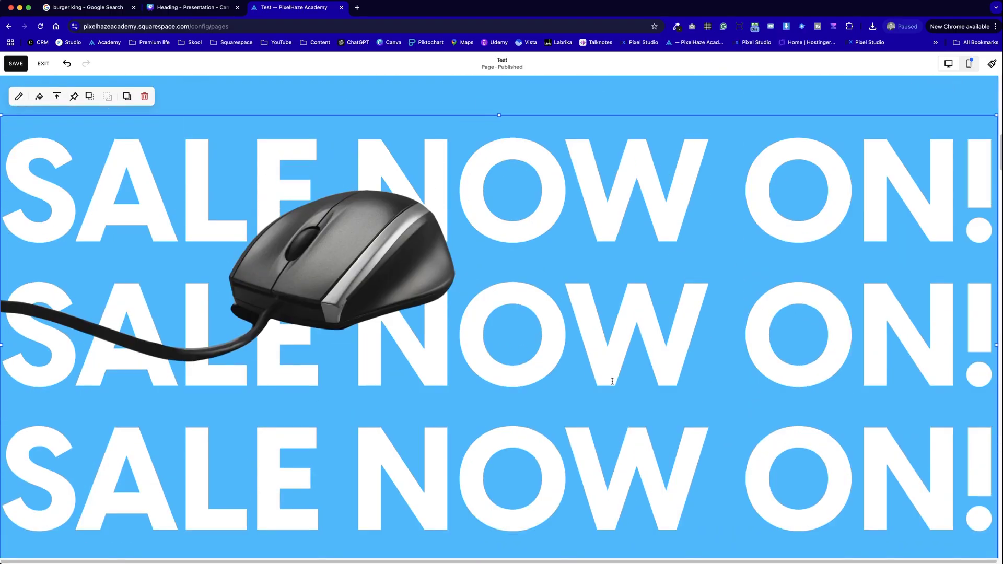
{"action": "scroll", "coordinate": [613, 382], "scroll_direction": "down", "scroll_amount": 5}
{"action": "scroll", "coordinate": [613, 381], "scroll_direction": "up", "scroll_amount": 4}
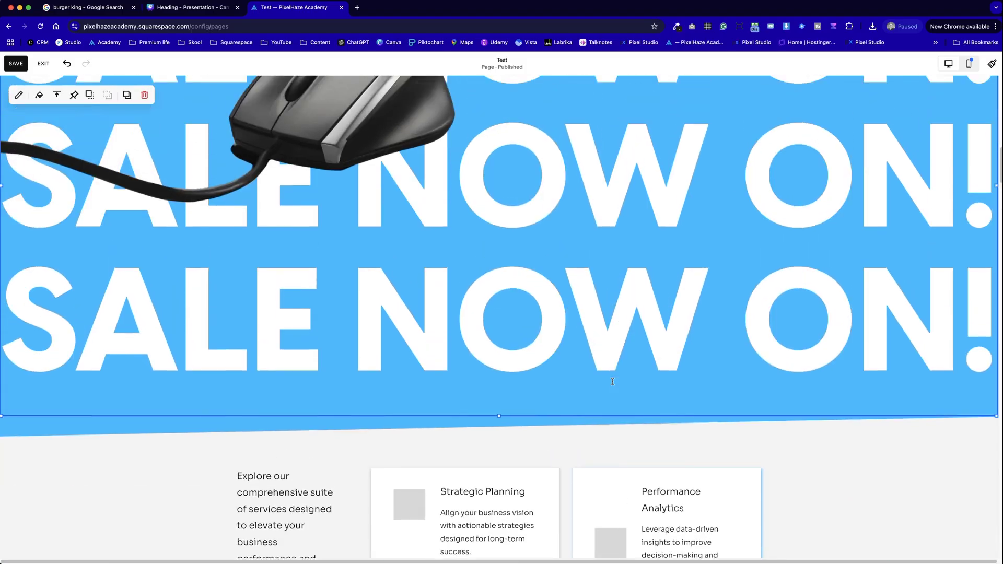
{"action": "scroll", "coordinate": [613, 382], "scroll_direction": "down", "scroll_amount": 1}
{"action": "scroll", "coordinate": [613, 381], "scroll_direction": "down", "scroll_amount": 1}
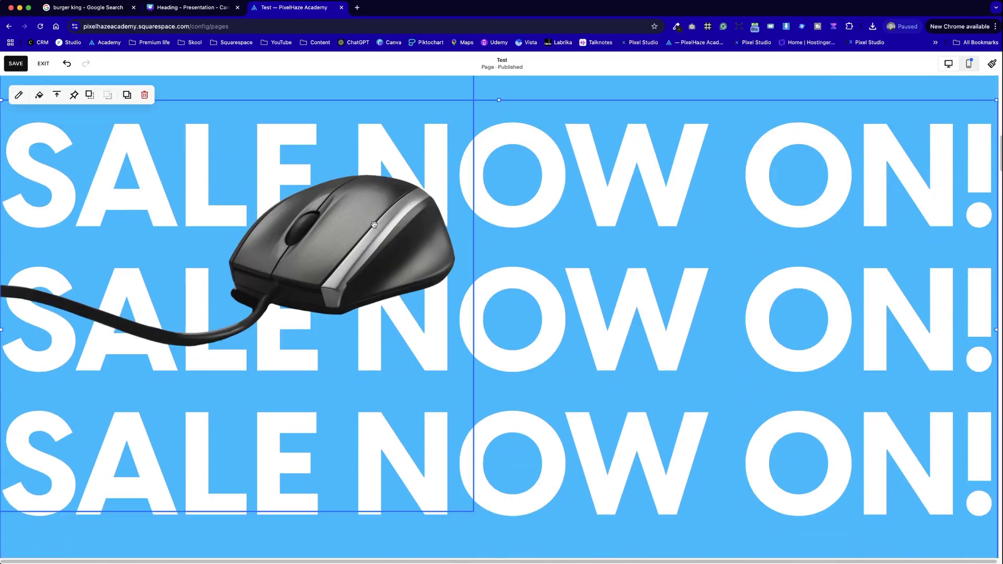
Enlarge the mouse image, shift it right and stretch it to the section's left edge.
{"action": "left_click_drag", "start_coordinate": [473, 292], "coordinate": [725, 322]}
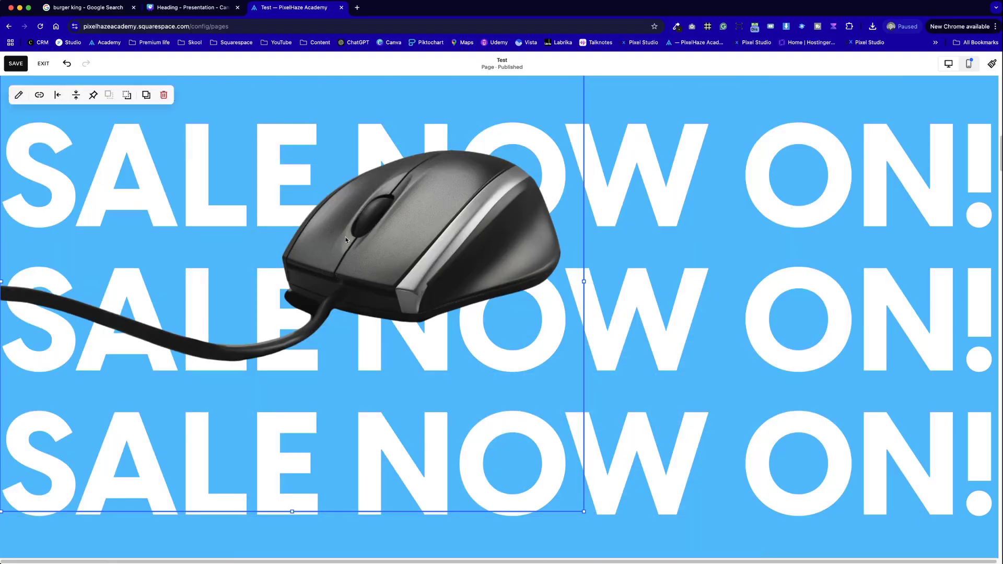
{"action": "left_click_drag", "start_coordinate": [366, 255], "coordinate": [660, 291]}
{"action": "left_click_drag", "start_coordinate": [621, 330], "coordinate": [778, 330]}
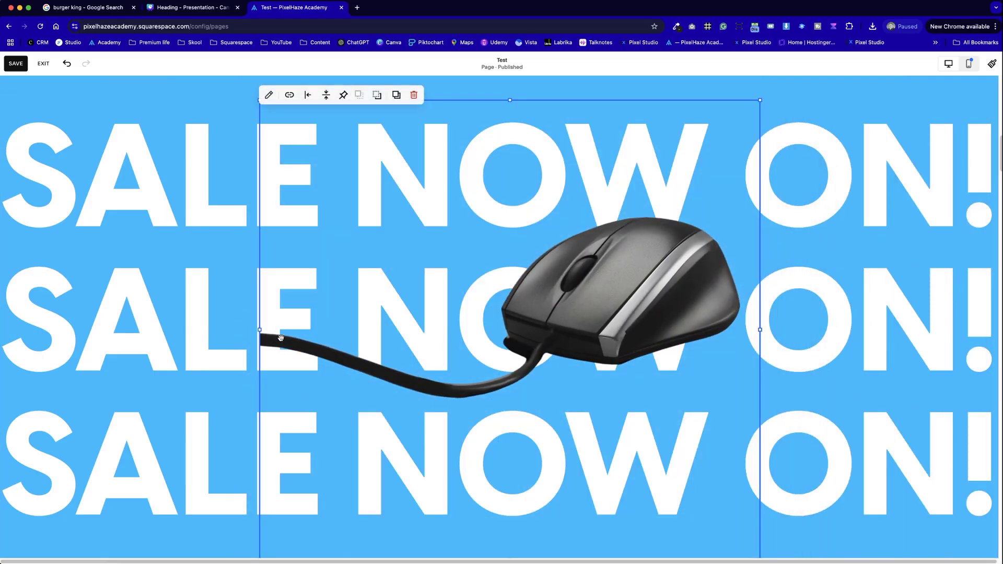
{"action": "left_click_drag", "start_coordinate": [201, 329], "coordinate": [5, 319]}
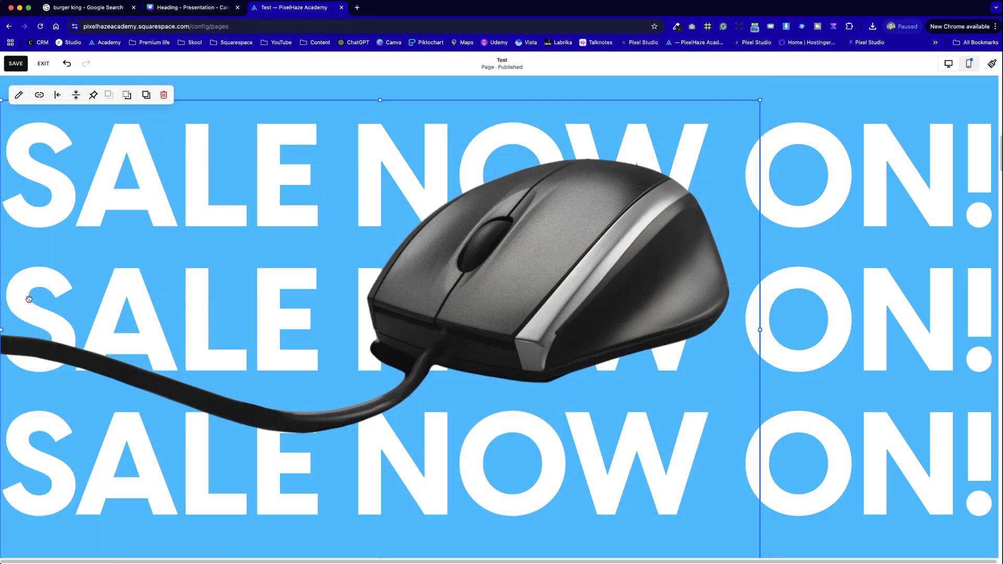
Align the mouse image to the bottom of its block.
{"action": "left_click", "coordinate": [607, 266]}
{"action": "scroll", "coordinate": [606, 303], "scroll_direction": "down", "scroll_amount": 1}
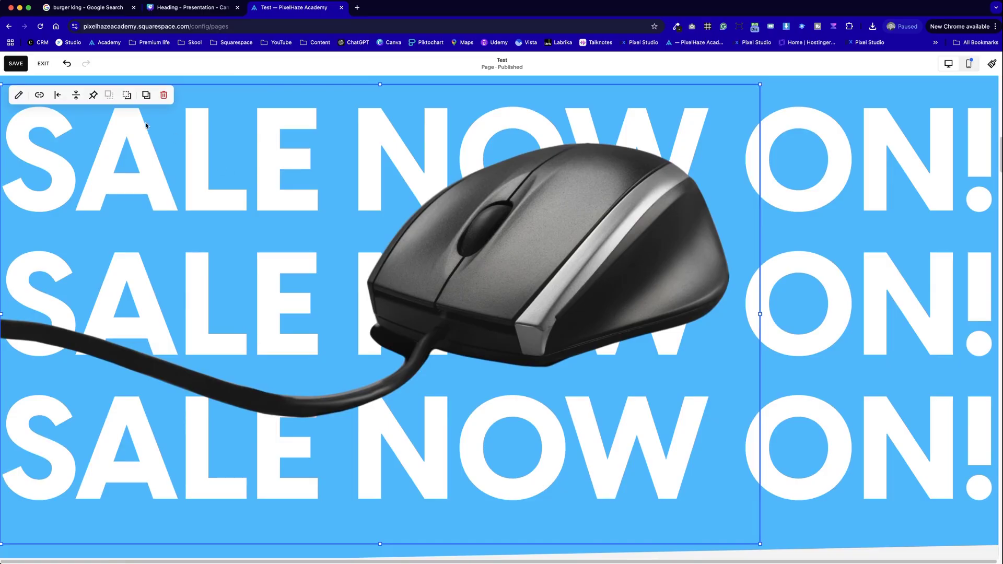
{"action": "left_click", "coordinate": [95, 115]}
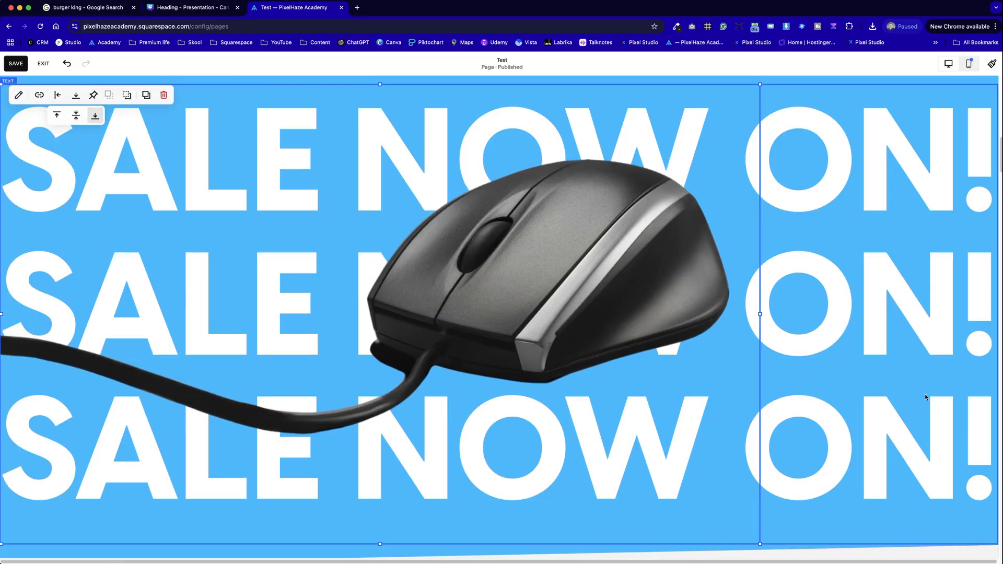
{"action": "scroll", "coordinate": [915, 387], "scroll_direction": "down", "scroll_amount": 3}
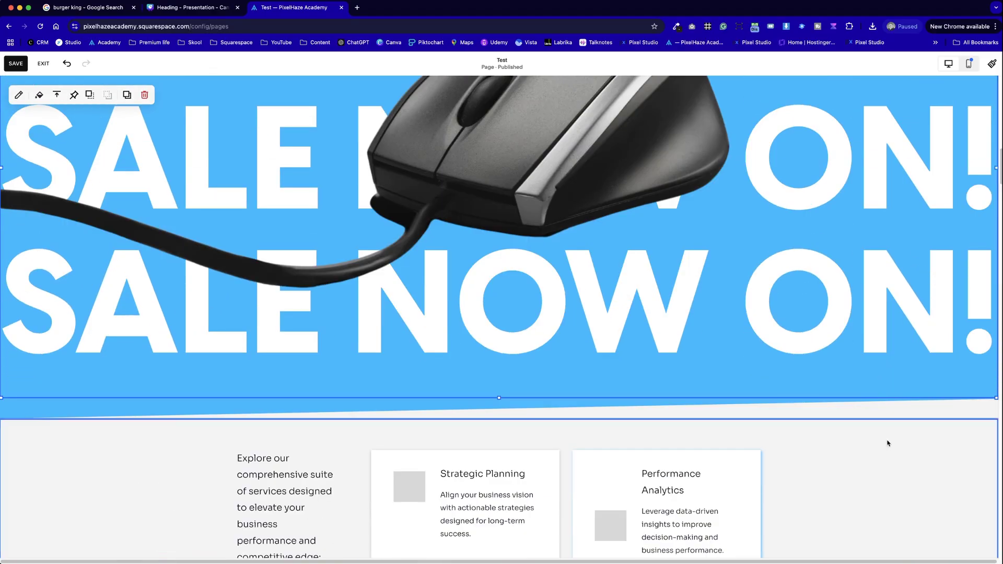
{"action": "left_click", "coordinate": [893, 441]}
{"action": "scroll", "coordinate": [891, 439], "scroll_direction": "up", "scroll_amount": 3}
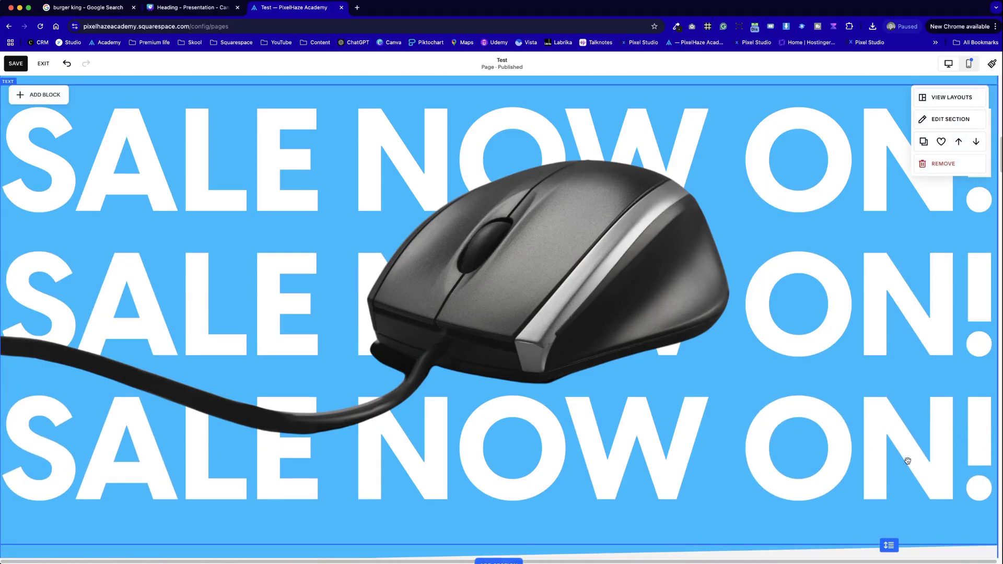
{"action": "scroll", "coordinate": [764, 278], "scroll_direction": "up", "scroll_amount": 15}
{"action": "scroll", "coordinate": [469, 321], "scroll_direction": "down", "scroll_amount": 15}
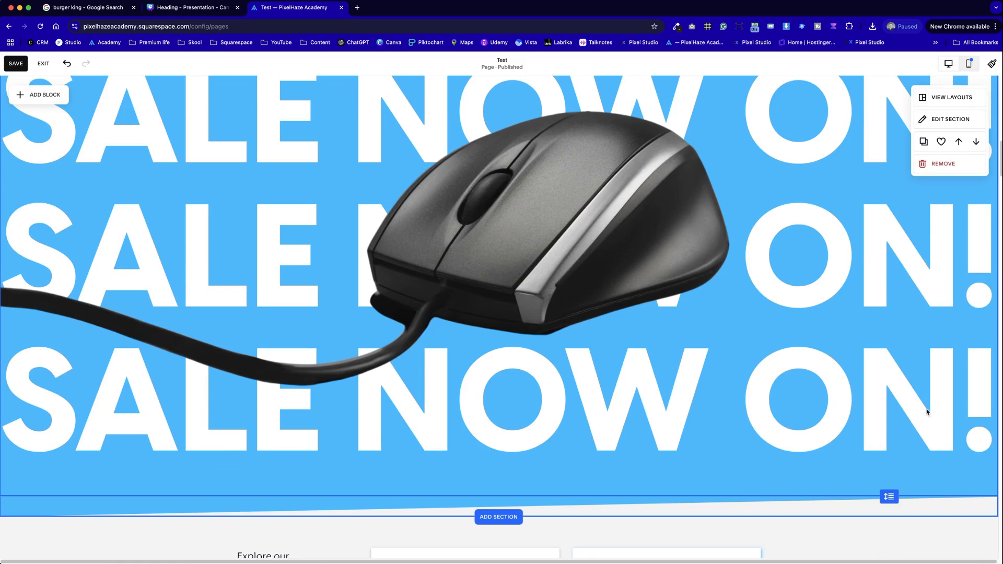
{"action": "scroll", "coordinate": [888, 381], "scroll_direction": "up", "scroll_amount": 2}
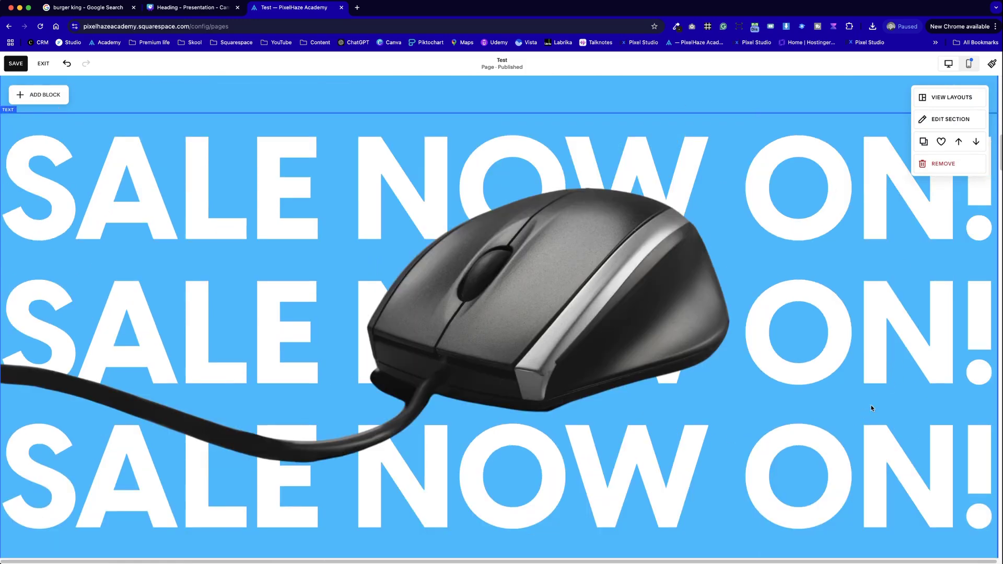
Add a scrolling text block, stretch it wide and move it to mid-section.
{"action": "left_click", "coordinate": [45, 99]}
{"action": "scroll", "coordinate": [112, 307], "scroll_direction": "down", "scroll_amount": 4}
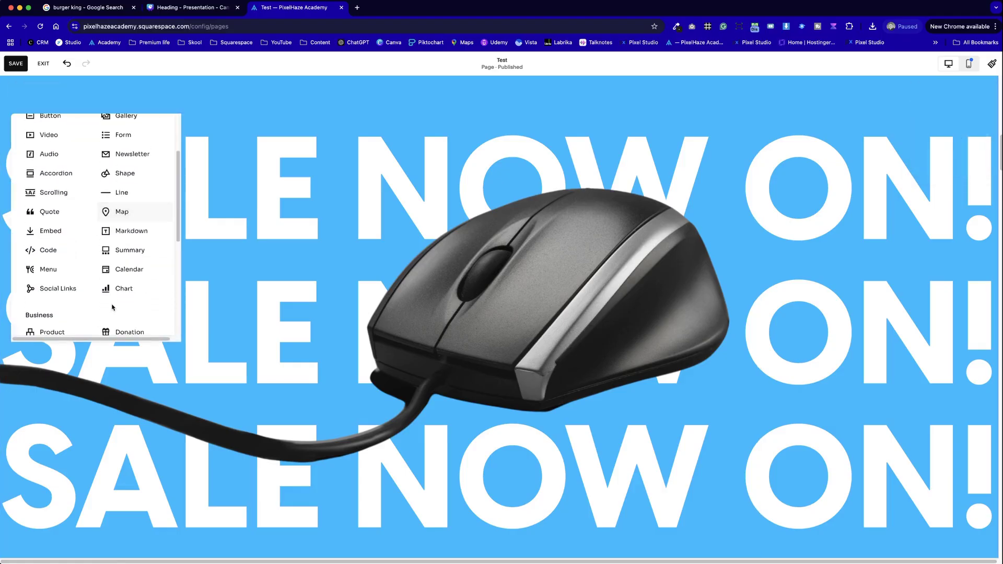
{"action": "scroll", "coordinate": [113, 307], "scroll_direction": "down", "scroll_amount": 5}
{"action": "left_click", "coordinate": [56, 278]}
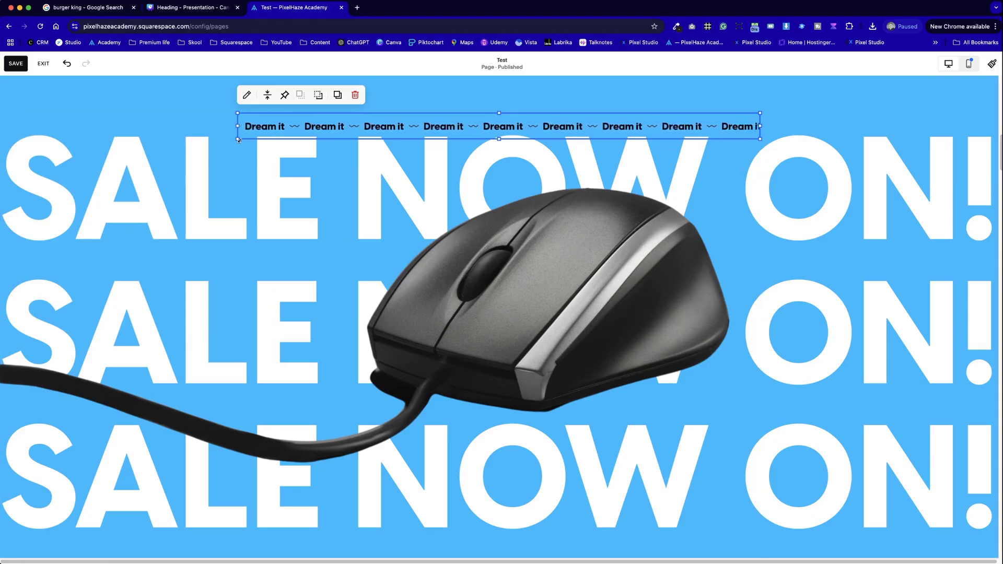
{"action": "left_click_drag", "start_coordinate": [238, 140], "coordinate": [2, 220]}
{"action": "left_click_drag", "start_coordinate": [426, 191], "coordinate": [420, 314]}
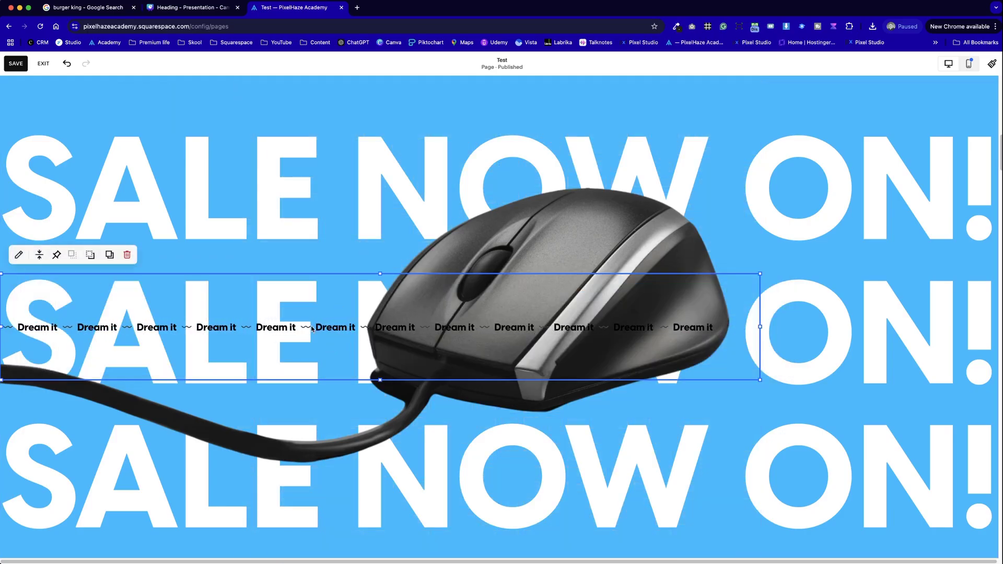
Raise the scrolling block's Design text size to make the Dream it text huge.
{"action": "left_click", "coordinate": [320, 282]}
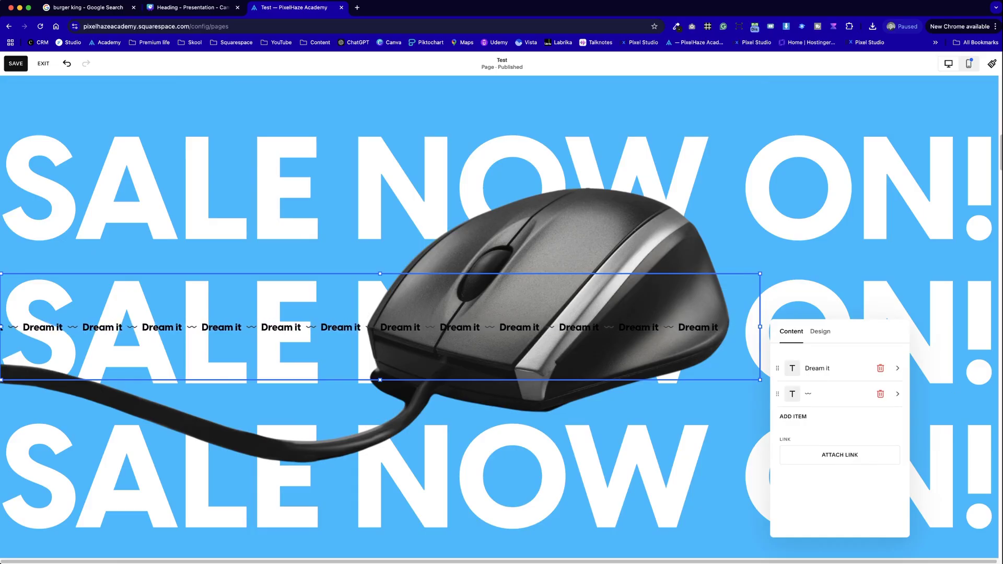
{"action": "left_click", "coordinate": [830, 336]}
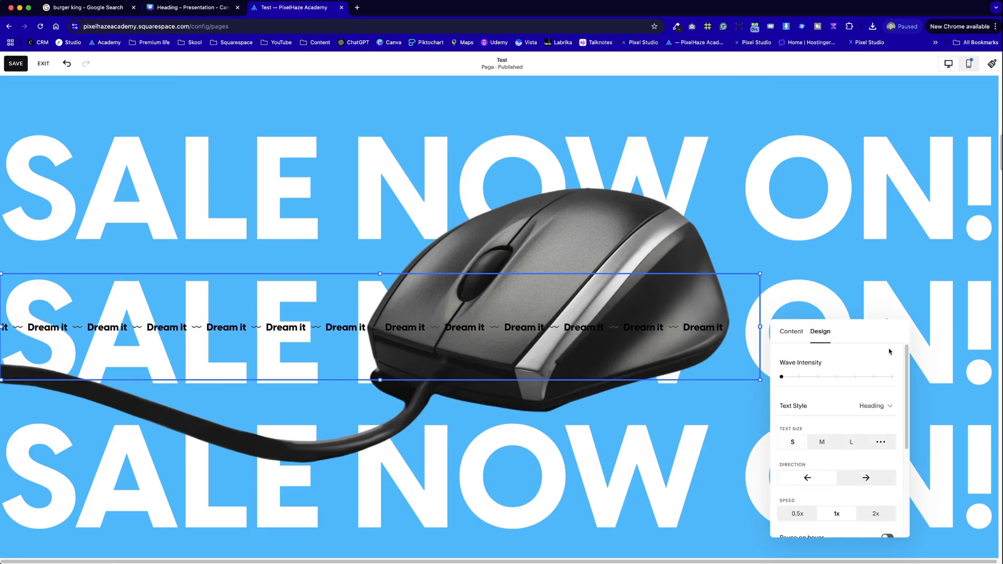
{"action": "left_click_drag", "start_coordinate": [861, 331], "coordinate": [638, 148]}
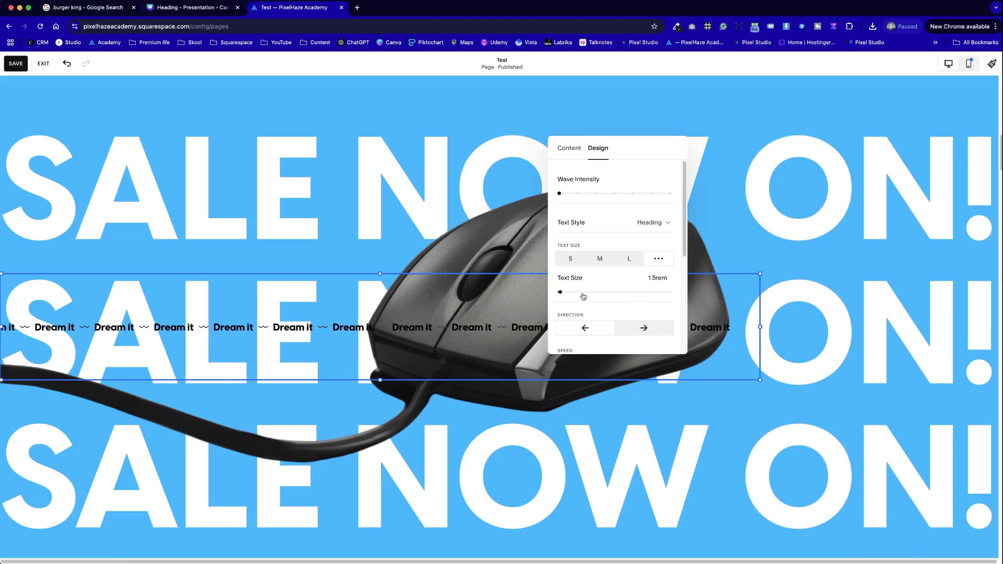
{"action": "left_click_drag", "start_coordinate": [660, 294], "coordinate": [621, 293]}
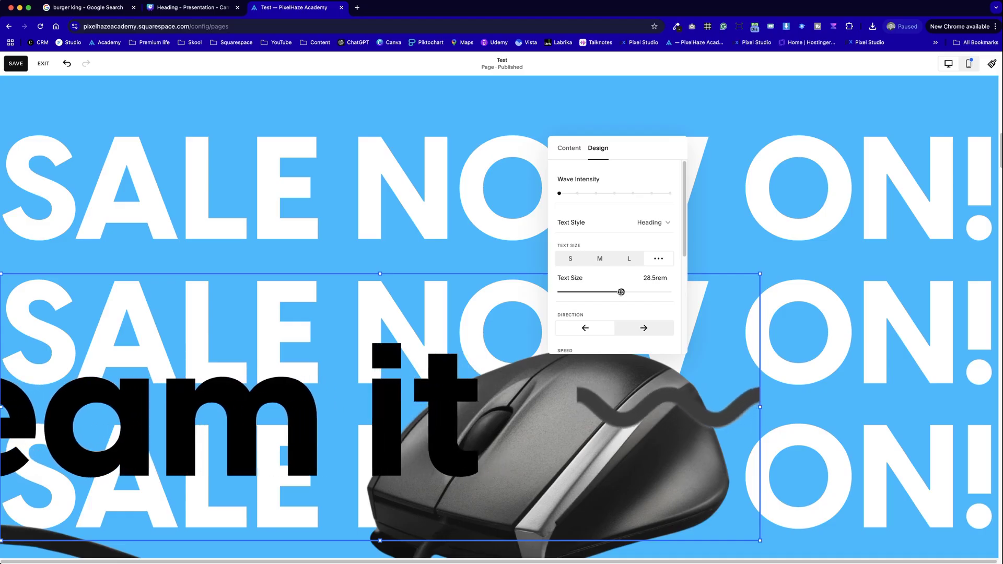
{"action": "scroll", "coordinate": [637, 266], "scroll_direction": "down", "scroll_amount": 5}
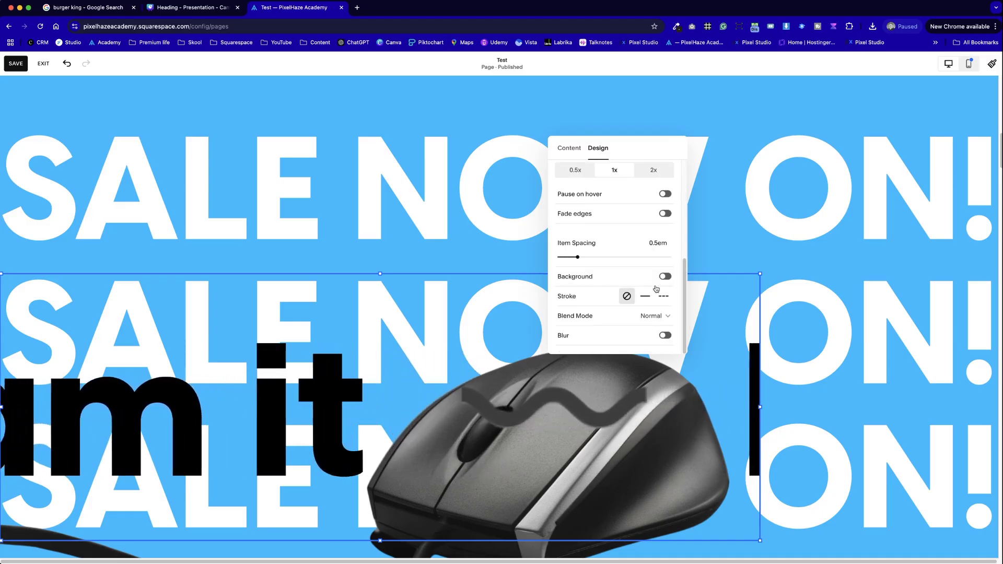
{"action": "scroll", "coordinate": [610, 202], "scroll_direction": "up", "scroll_amount": 5}
{"action": "left_click", "coordinate": [570, 151]}
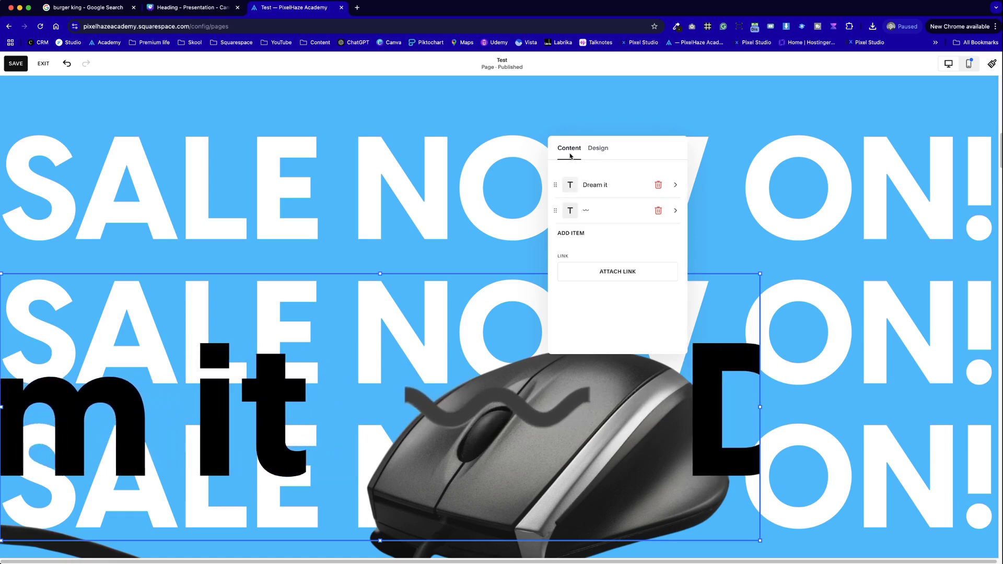
{"action": "left_click", "coordinate": [598, 148]}
{"action": "scroll", "coordinate": [638, 230], "scroll_direction": "down", "scroll_amount": 5}
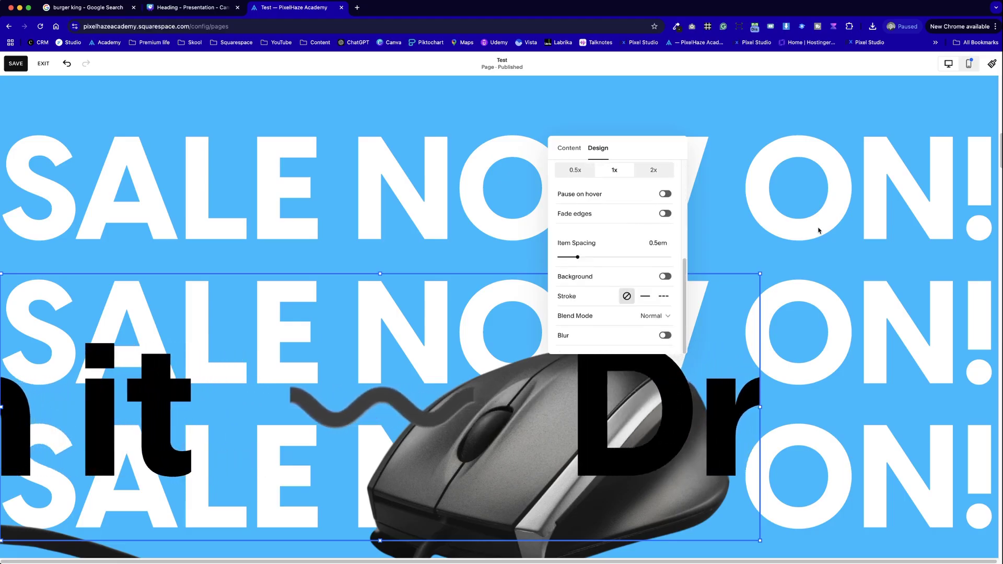
{"action": "left_click", "coordinate": [730, 361]}
Reposition the scrolling text higher and widen it to the section's right edge.
{"action": "left_click_drag", "start_coordinate": [705, 367], "coordinate": [731, 271]}
{"action": "left_click", "coordinate": [871, 111]}
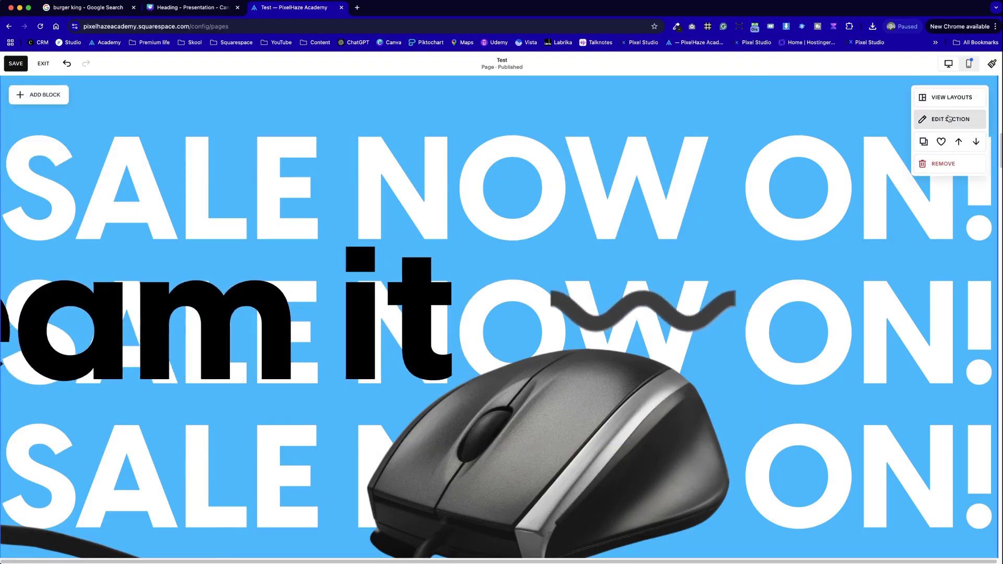
{"action": "left_click", "coordinate": [762, 307]}
{"action": "left_click_drag", "start_coordinate": [761, 307], "coordinate": [996, 308]}
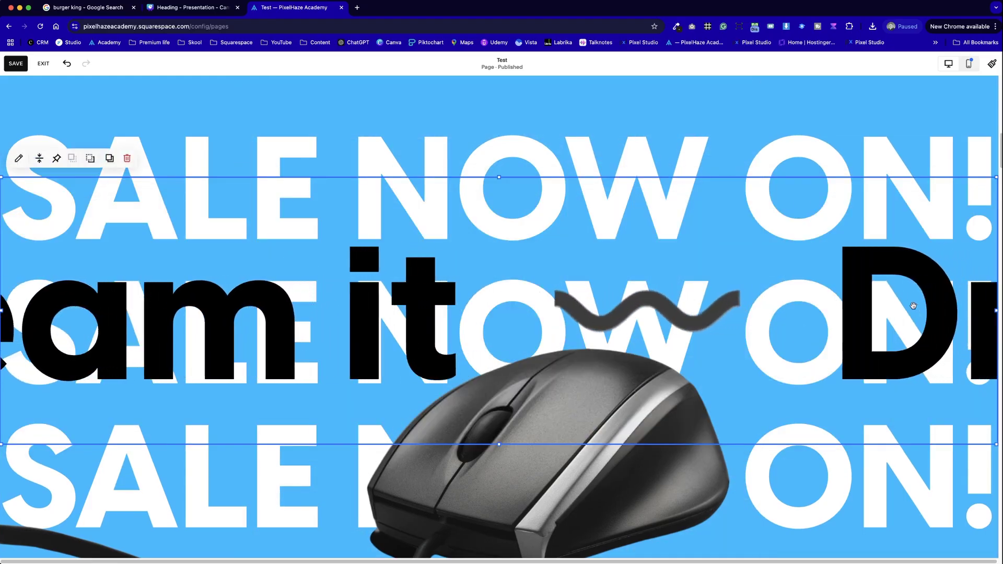
{"action": "left_click_drag", "start_coordinate": [962, 273], "coordinate": [916, 334]}
{"action": "scroll", "coordinate": [860, 455], "scroll_direction": "down", "scroll_amount": 5}
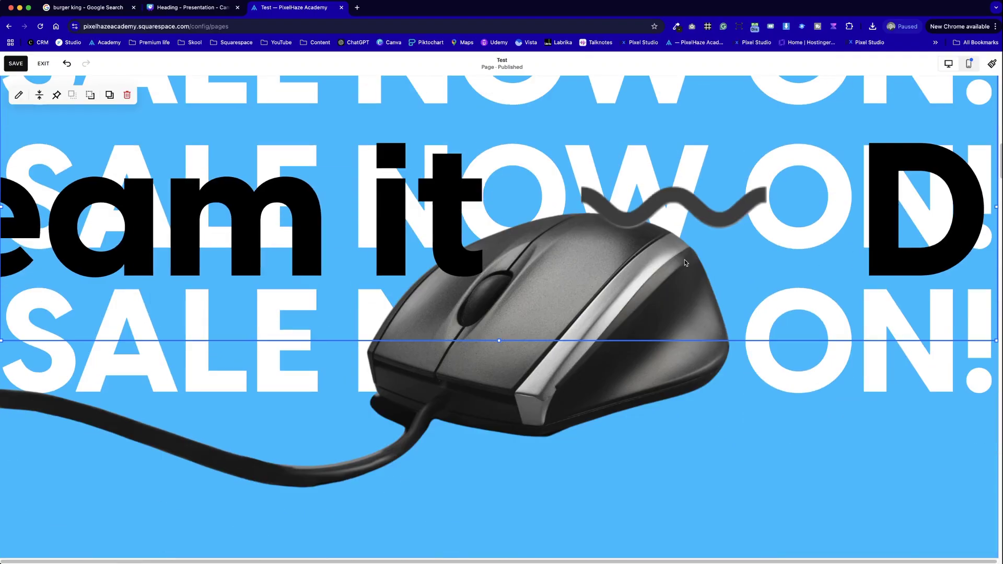
{"action": "scroll", "coordinate": [842, 397], "scroll_direction": "up", "scroll_amount": 3}
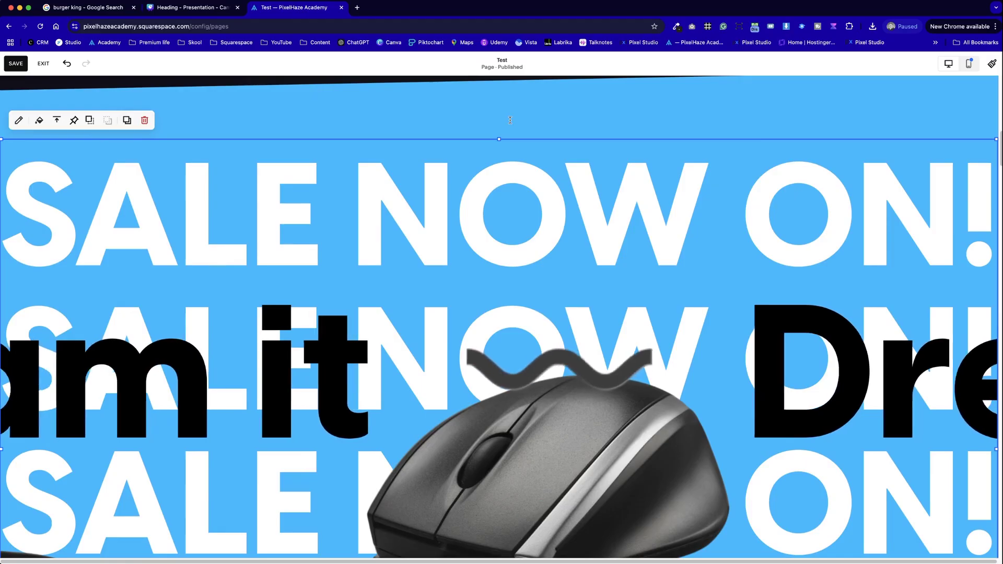
{"action": "left_click", "coordinate": [499, 104]}
{"action": "left_click", "coordinate": [776, 93]}
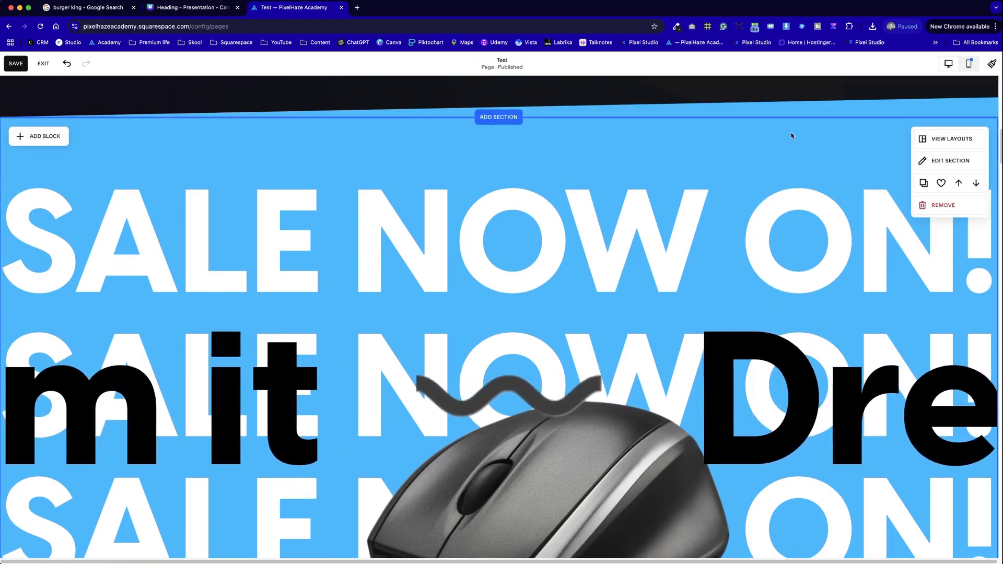
Delete the SALE NOW ON! text block from the blue section.
{"action": "scroll", "coordinate": [925, 188], "scroll_direction": "down", "scroll_amount": 5}
{"action": "scroll", "coordinate": [909, 225], "scroll_direction": "up", "scroll_amount": 4}
{"action": "scroll", "coordinate": [906, 231], "scroll_direction": "down", "scroll_amount": 1}
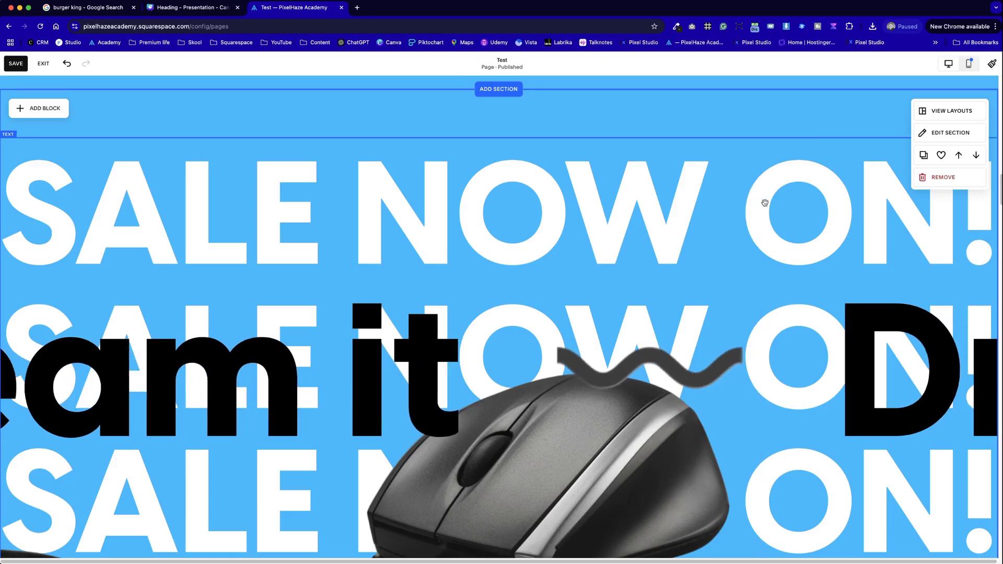
{"action": "left_click", "coordinate": [900, 194]}
{"action": "key", "text": "Delete"}
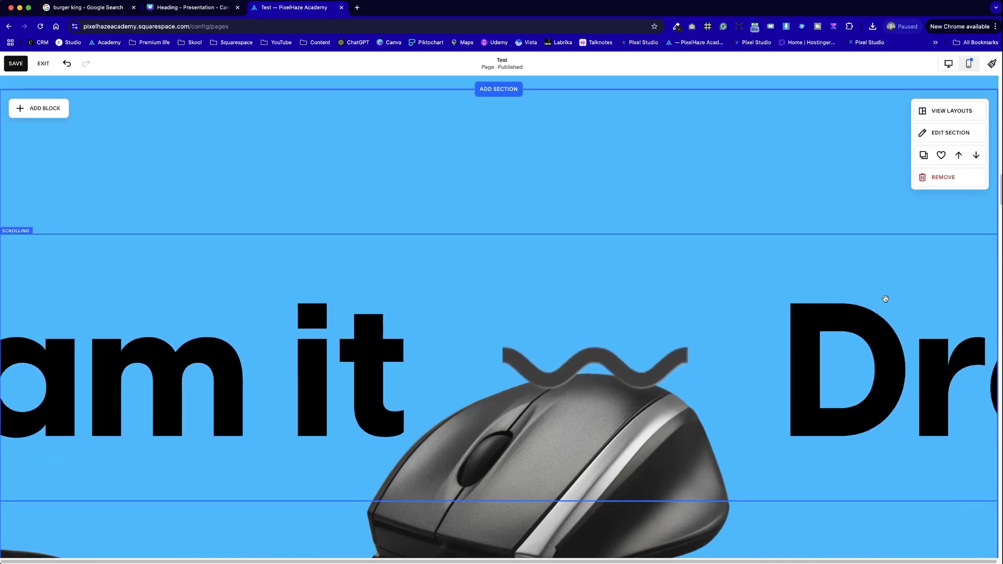
Shorten the mouse image block by dragging its bottom edge up.
{"action": "scroll", "coordinate": [724, 339], "scroll_direction": "down", "scroll_amount": 5}
{"action": "left_click", "coordinate": [503, 487]}
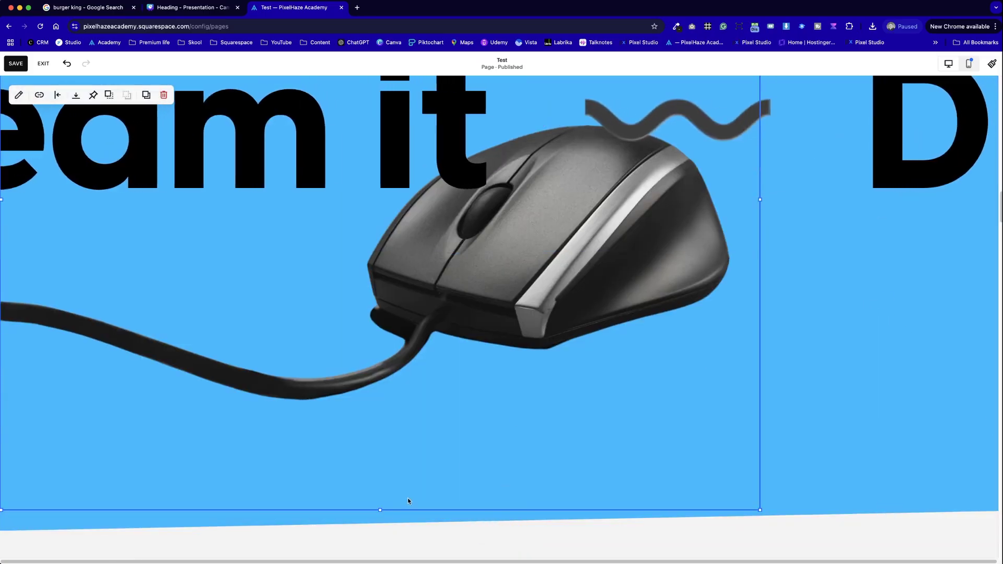
{"action": "left_click_drag", "start_coordinate": [378, 510], "coordinate": [423, 397]}
{"action": "left_click", "coordinate": [532, 431]}
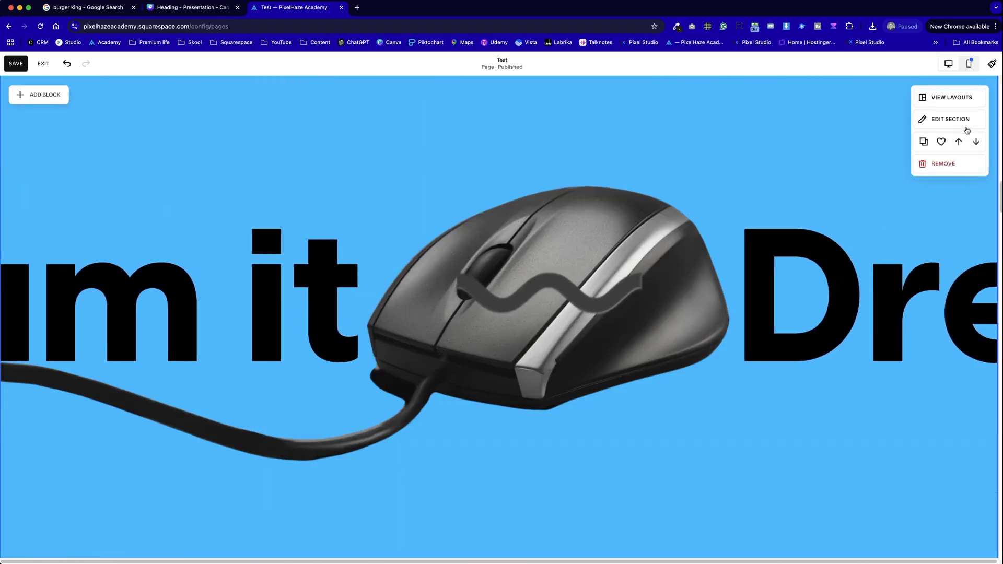
Apply the Dark 2 colour theme to the section after trying Bright 1 and Dark 1.
{"action": "left_click", "coordinate": [964, 120]}
{"action": "left_click", "coordinate": [944, 122]}
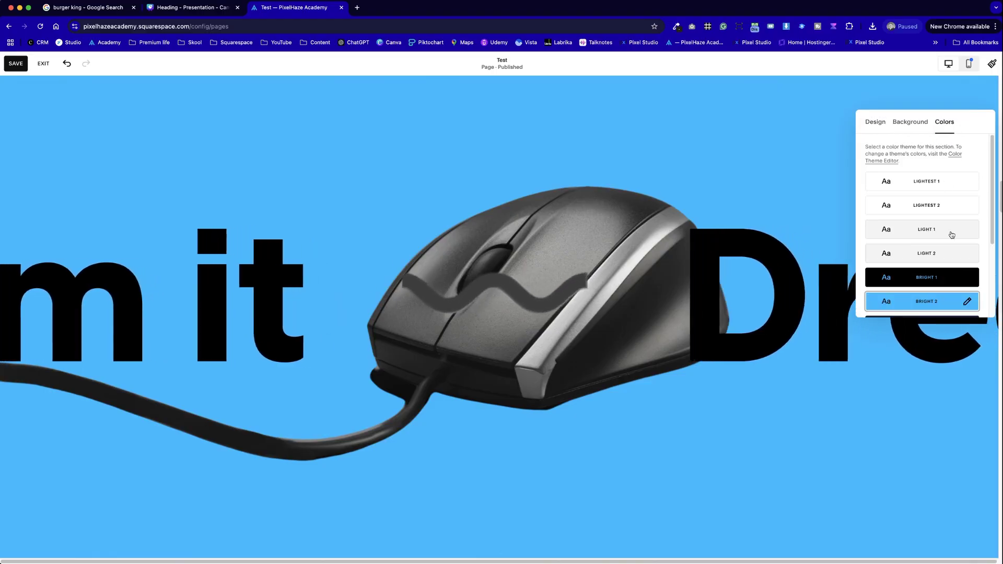
{"action": "left_click", "coordinate": [950, 283]}
{"action": "scroll", "coordinate": [951, 283], "scroll_direction": "down", "scroll_amount": 2}
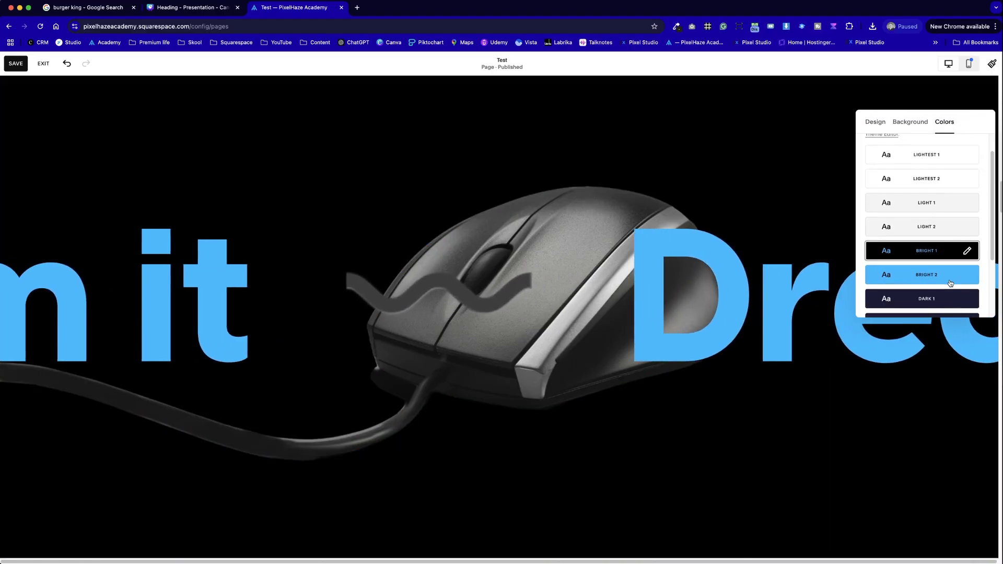
{"action": "left_click", "coordinate": [952, 282]}
{"action": "left_click", "coordinate": [948, 307]}
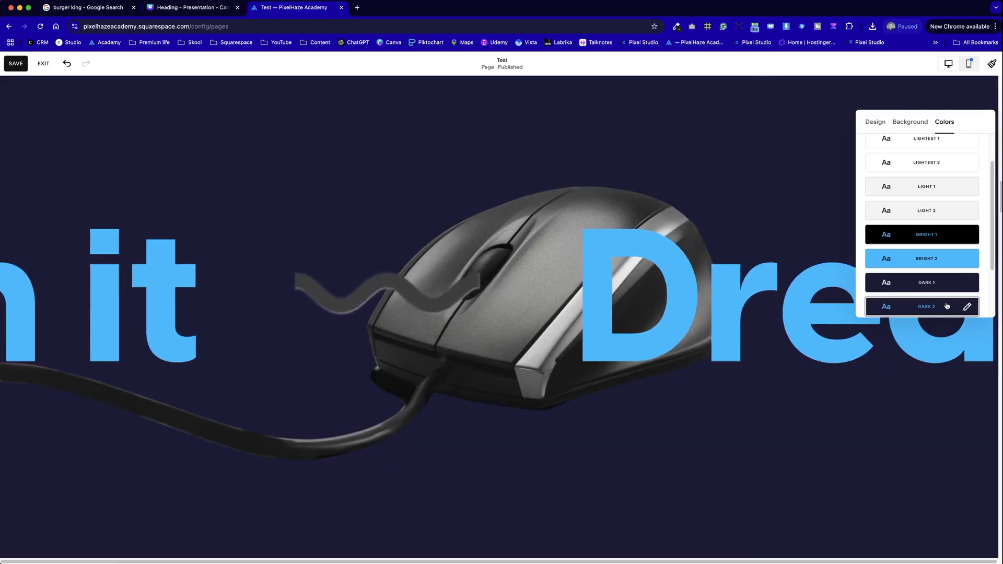
Send the blue scrolling 'Dream it' text block backward, behind the mouse image.
{"action": "left_click", "coordinate": [595, 152]}
{"action": "scroll", "coordinate": [652, 356], "scroll_direction": "down", "scroll_amount": 5}
{"action": "scroll", "coordinate": [653, 355], "scroll_direction": "up", "scroll_amount": 8}
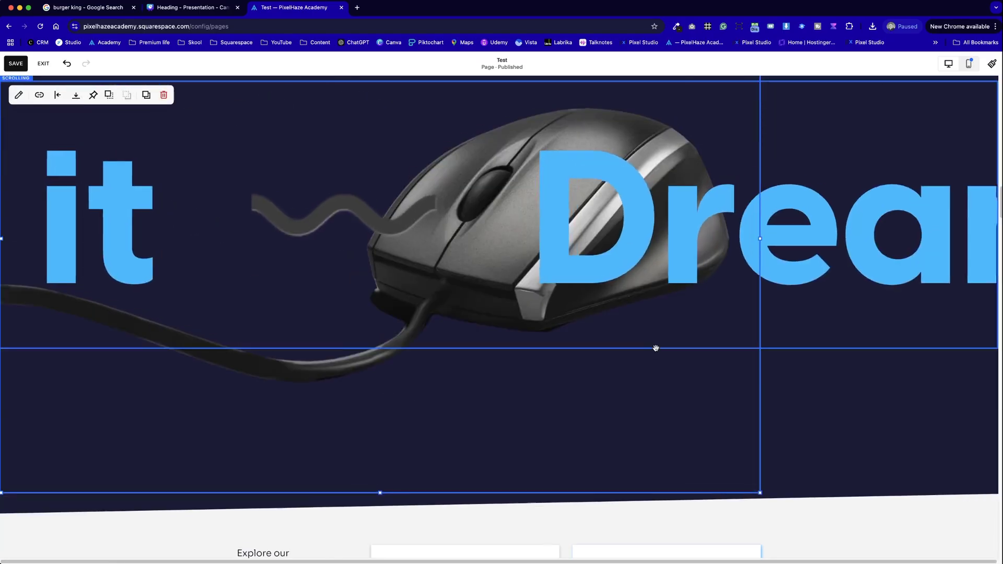
{"action": "scroll", "coordinate": [809, 361], "scroll_direction": "down", "scroll_amount": 4}
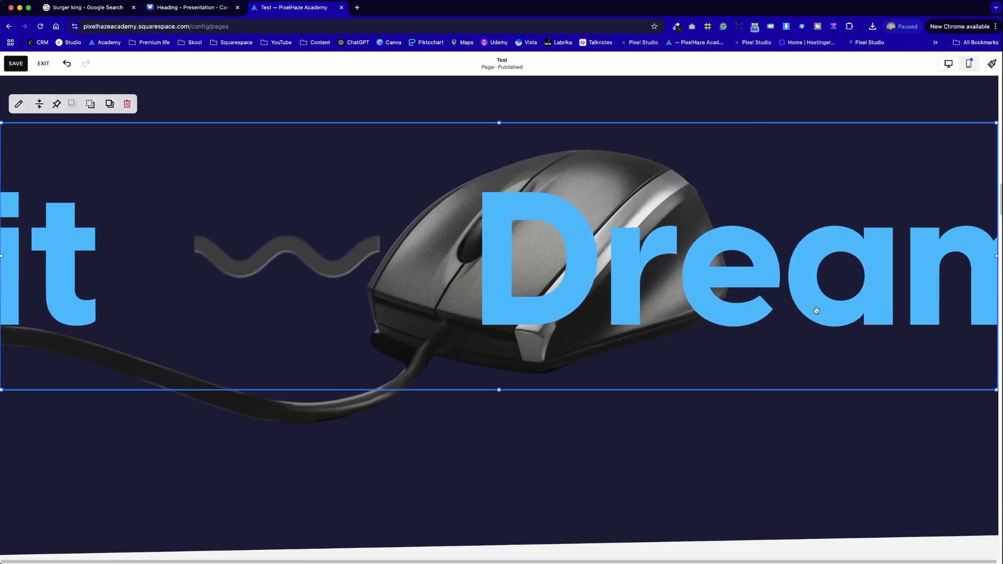
{"action": "left_click", "coordinate": [93, 106]}
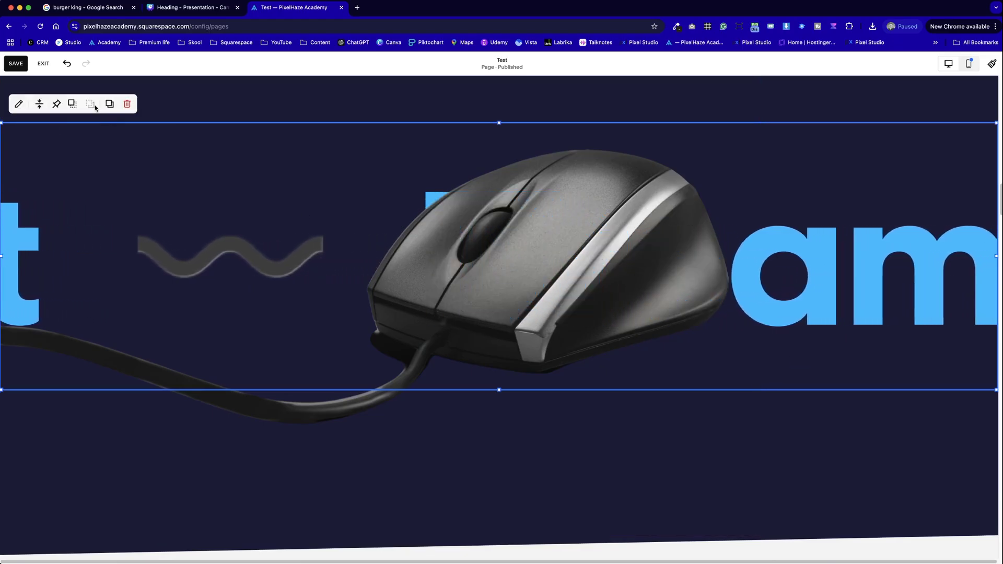
{"action": "left_click", "coordinate": [923, 489]}
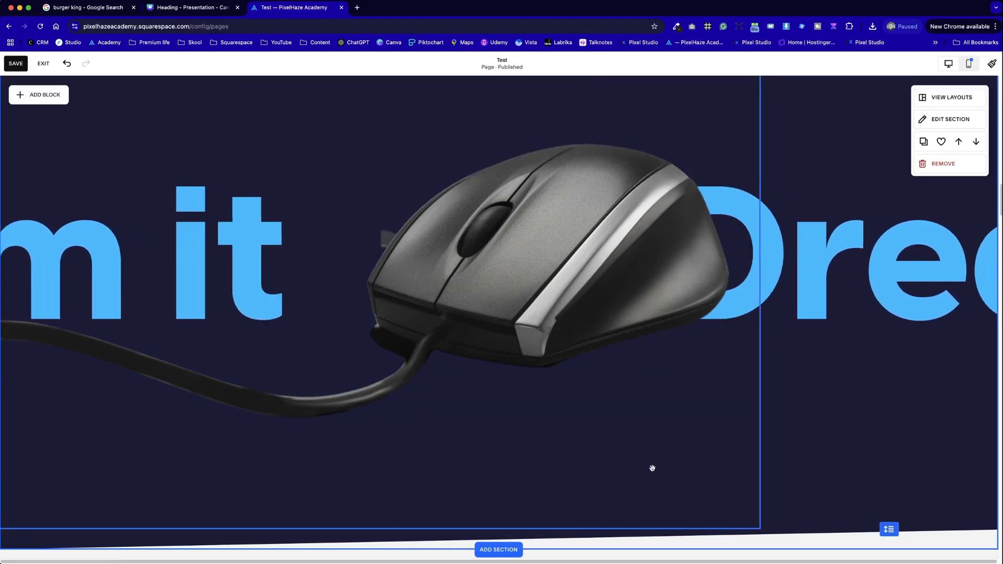
Shorten the mouse image block from its bottom edge and reduce the section height.
{"action": "left_click", "coordinate": [533, 488]}
{"action": "left_click_drag", "start_coordinate": [378, 528], "coordinate": [385, 352]}
{"action": "left_click", "coordinate": [911, 495]}
{"action": "left_click_drag", "start_coordinate": [887, 528], "coordinate": [889, 383]}
{"action": "scroll", "coordinate": [751, 382], "scroll_direction": "up", "scroll_amount": 3}
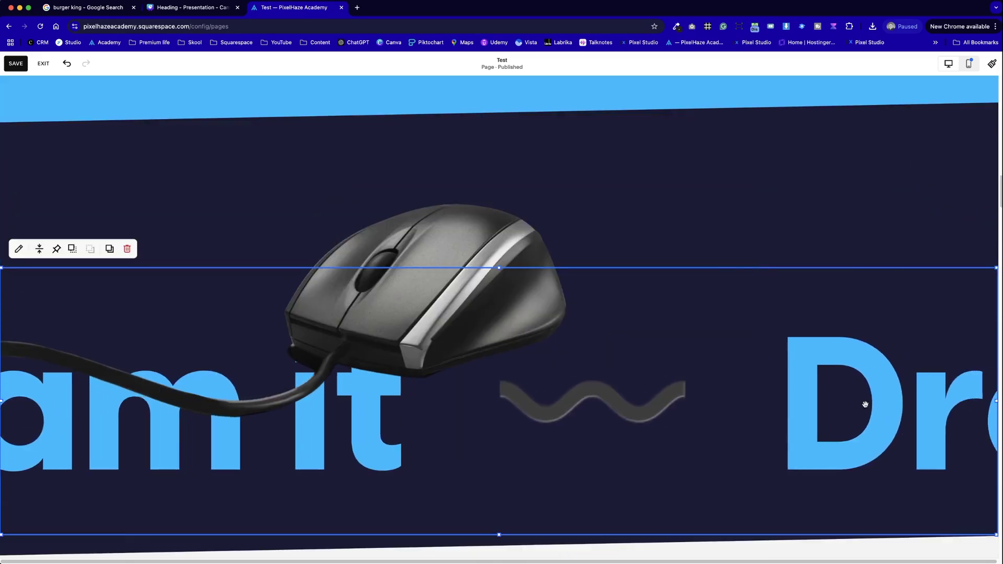
{"action": "left_click_drag", "start_coordinate": [499, 268], "coordinate": [494, 124]}
Move the mouse image lower and make the full-width scrolling text block shorter.
{"action": "left_click", "coordinate": [674, 354]}
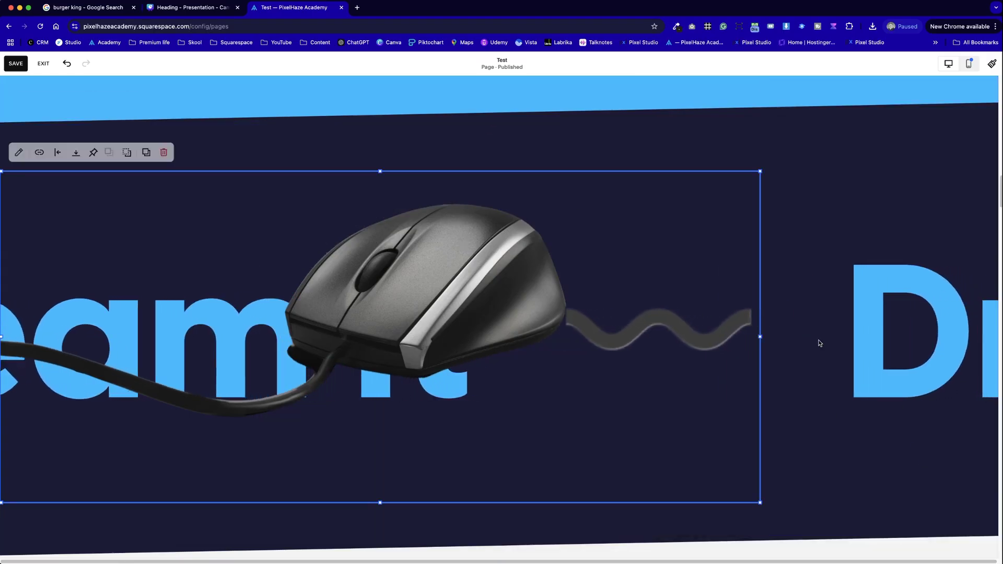
{"action": "left_click", "coordinate": [904, 339]}
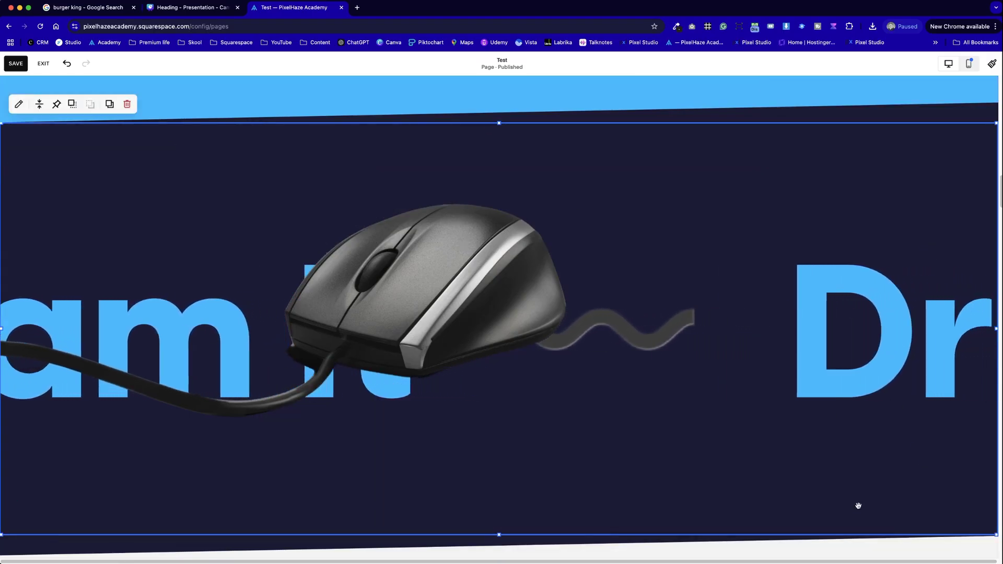
{"action": "left_click_drag", "start_coordinate": [459, 266], "coordinate": [459, 300]}
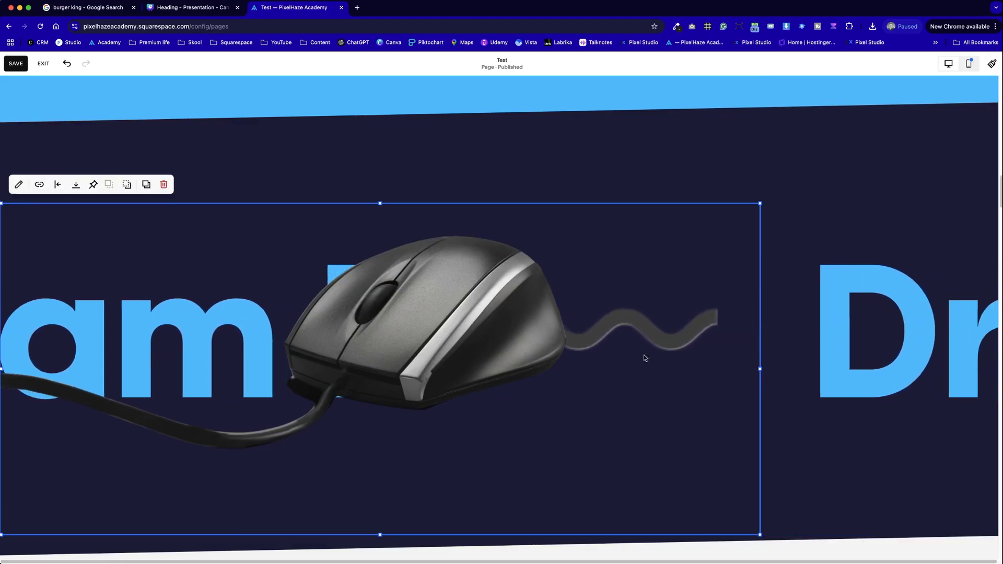
{"action": "left_click", "coordinate": [876, 472]}
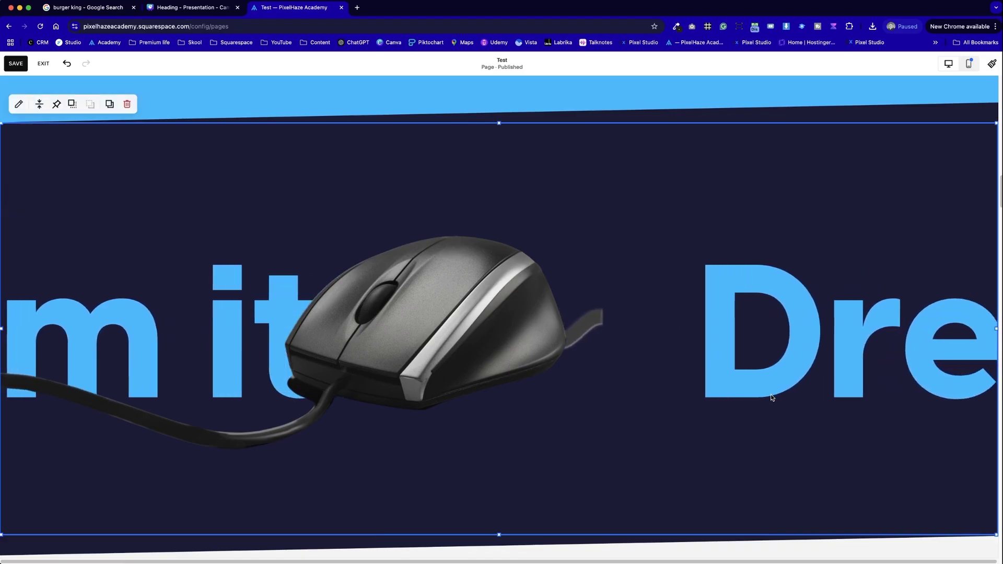
{"action": "left_click_drag", "start_coordinate": [499, 534], "coordinate": [499, 390]}
Shrink the mouse image further from its bottom handle, keeping it over the scrolling text.
{"action": "left_click", "coordinate": [635, 475]}
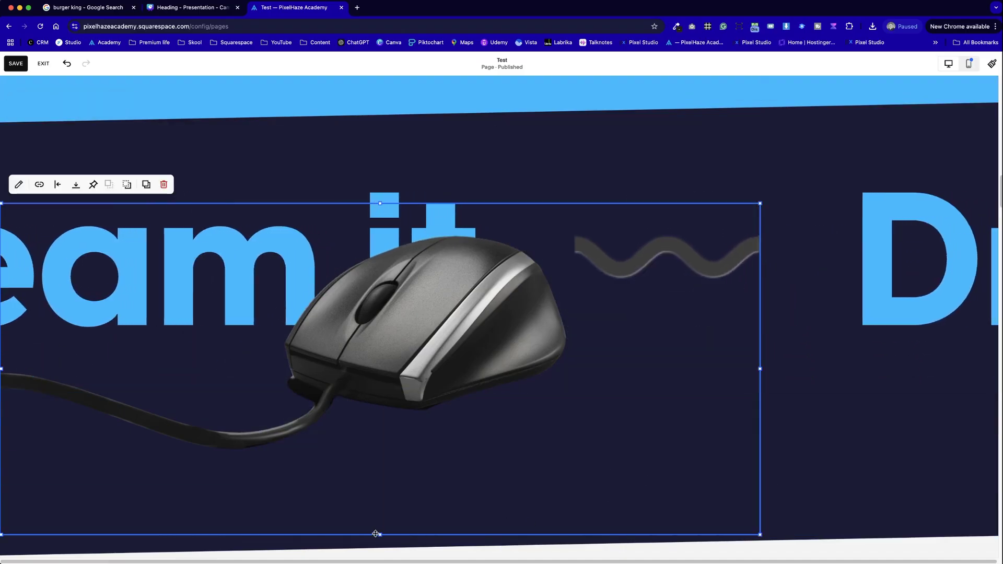
{"action": "left_click_drag", "start_coordinate": [380, 534], "coordinate": [392, 440]}
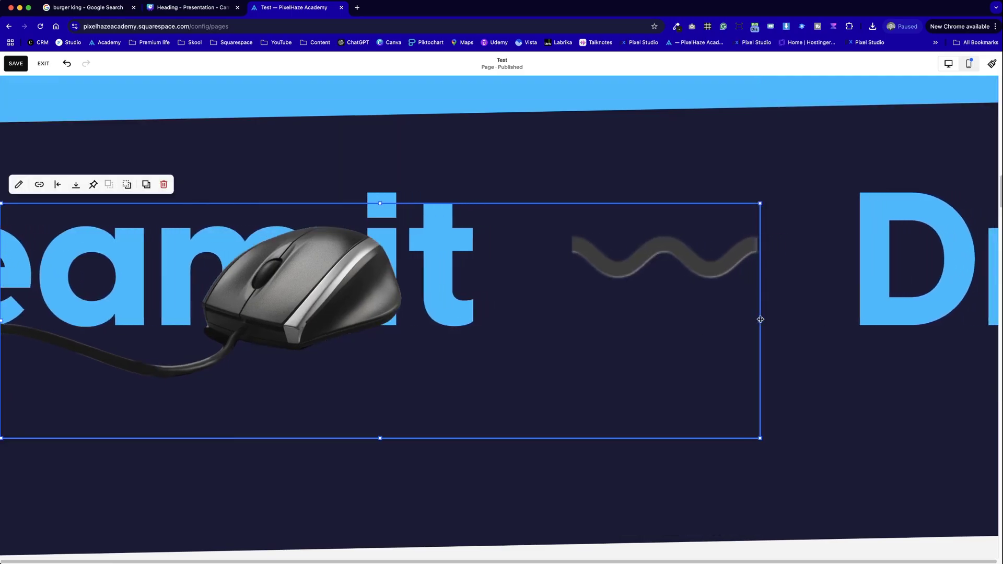
{"action": "left_click_drag", "start_coordinate": [761, 320], "coordinate": [761, 320]}
{"action": "left_click", "coordinate": [605, 469]}
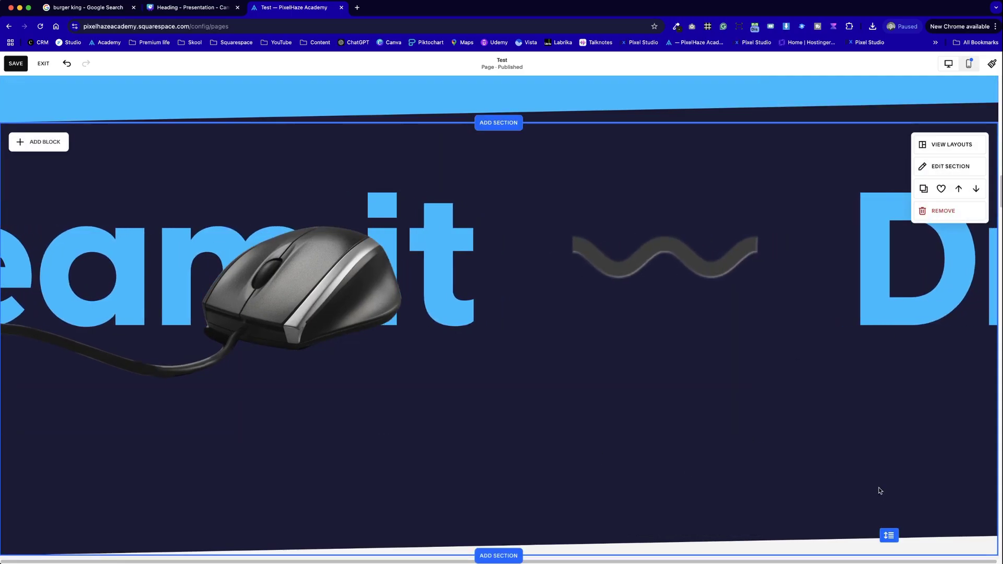
{"action": "left_click", "coordinate": [740, 358]}
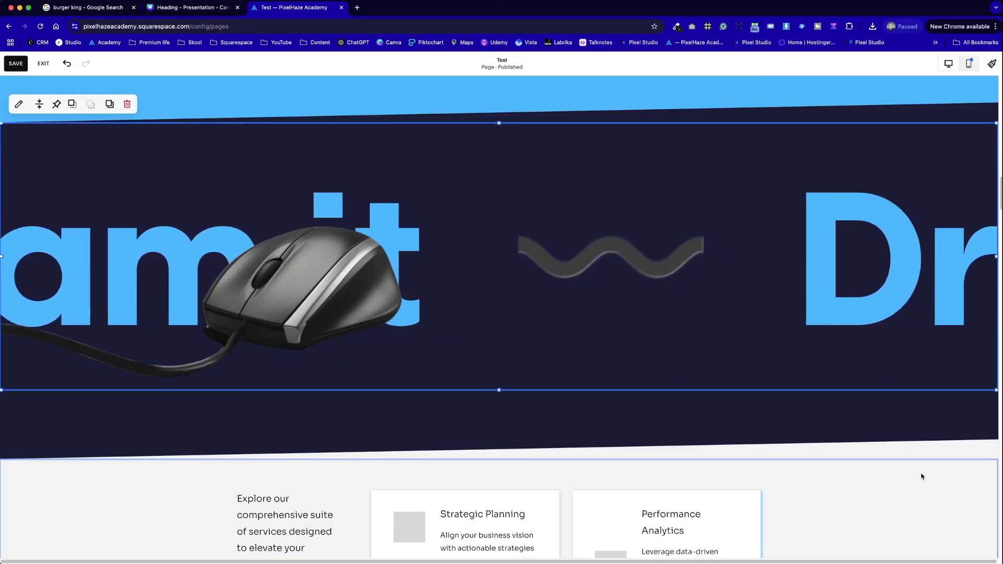
{"action": "scroll", "coordinate": [921, 475], "scroll_direction": "up", "scroll_amount": 5}
{"action": "scroll", "coordinate": [921, 477], "scroll_direction": "down", "scroll_amount": 5}
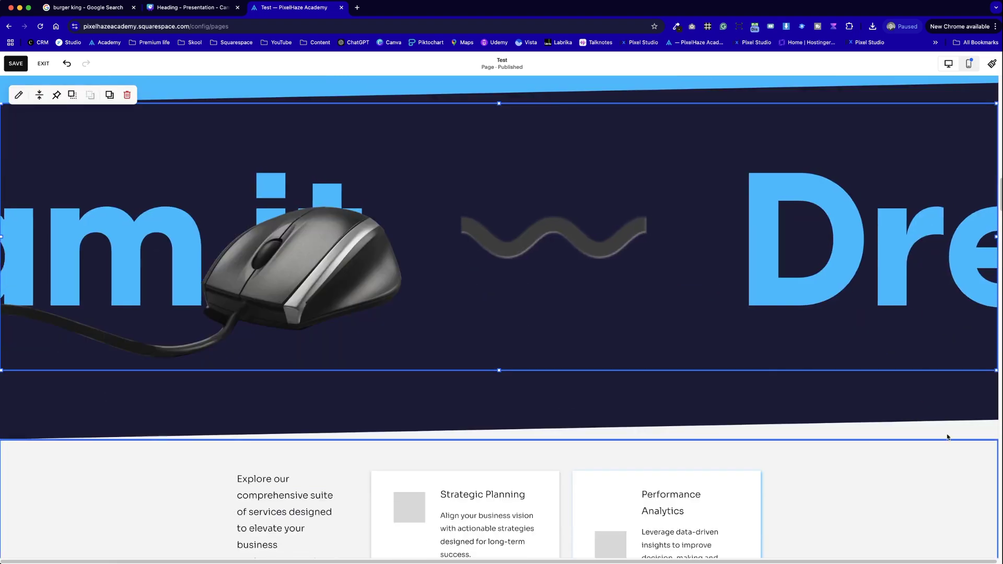
Delete the '~' squiggle item from the scrolling text's items.
{"action": "left_click", "coordinate": [880, 239]}
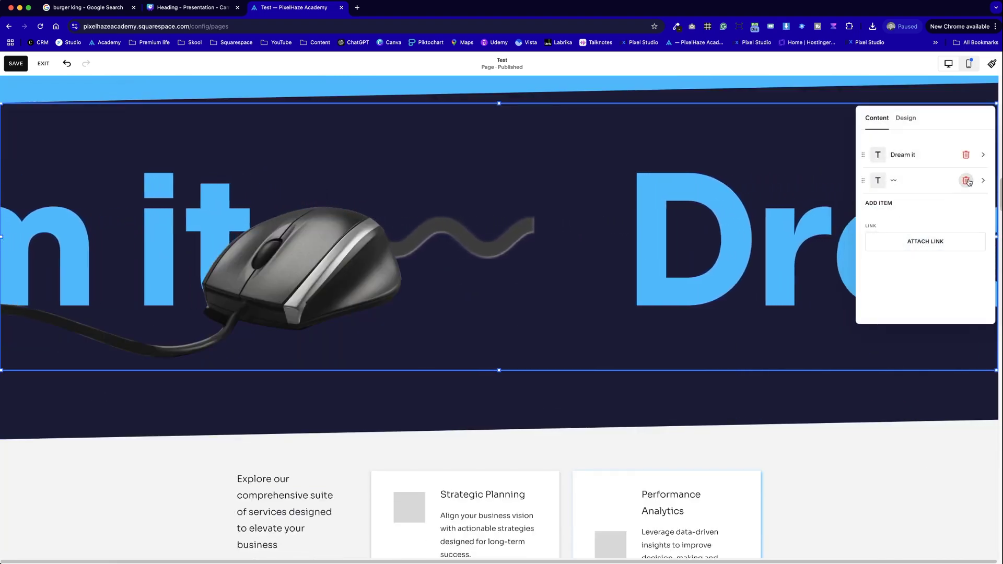
{"action": "left_click", "coordinate": [966, 180]}
{"action": "left_click", "coordinate": [669, 389]}
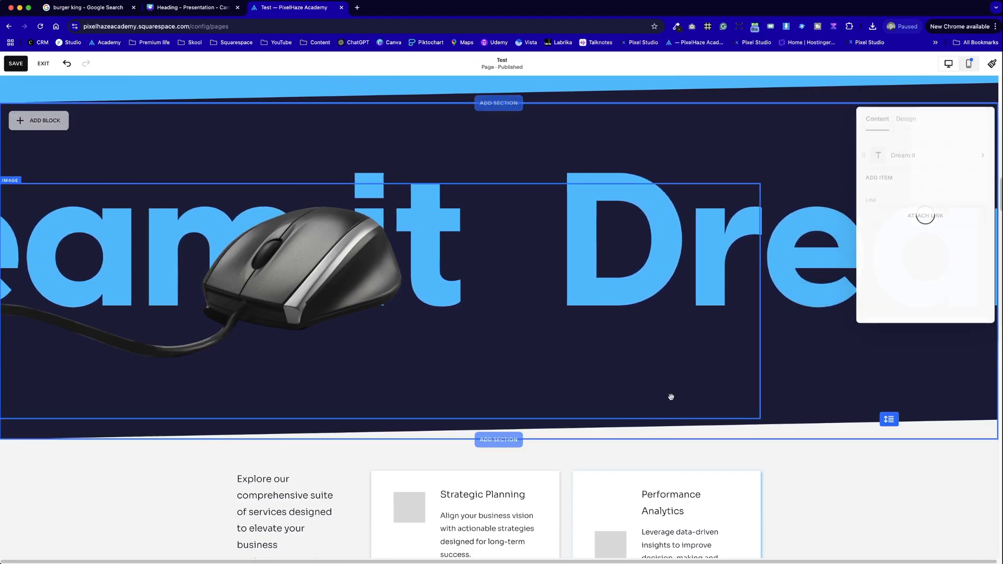
Delete the stray black scrolling text block from the SALE NOW ON! section.
{"action": "scroll", "coordinate": [829, 515], "scroll_direction": "up", "scroll_amount": 4}
{"action": "scroll", "coordinate": [828, 515], "scroll_direction": "up", "scroll_amount": 6}
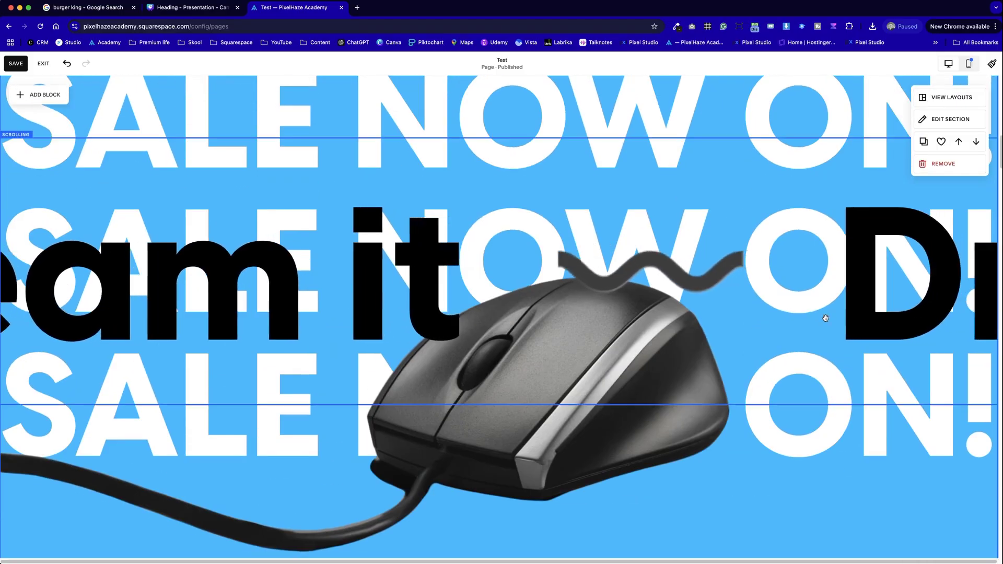
{"action": "left_click", "coordinate": [826, 319]}
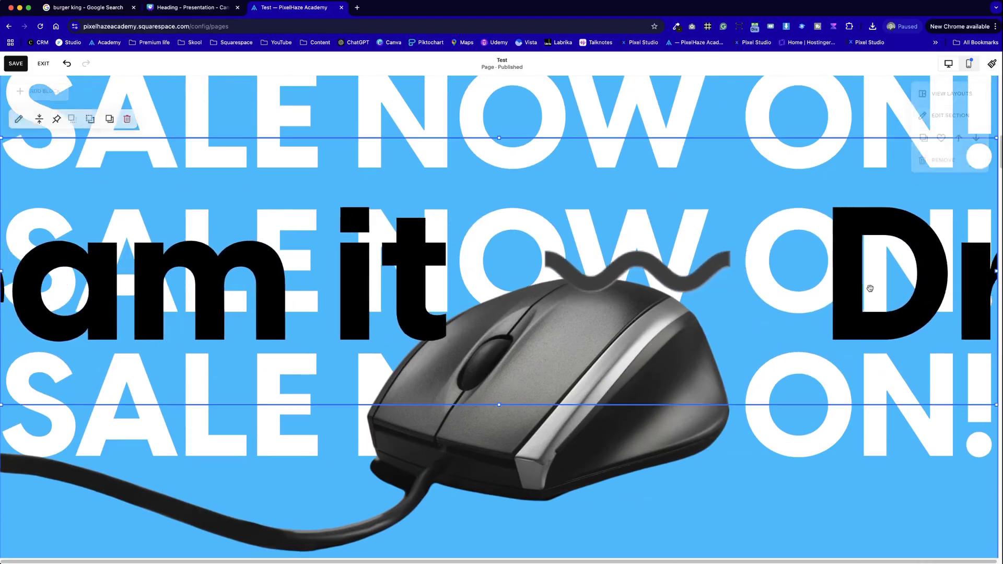
{"action": "left_click", "coordinate": [133, 119]}
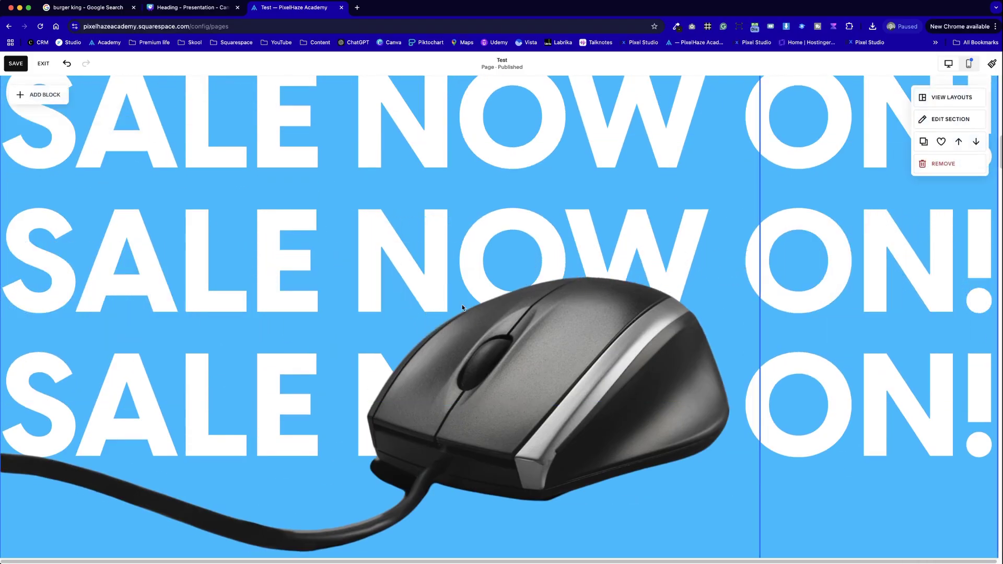
{"action": "scroll", "coordinate": [563, 422], "scroll_direction": "up", "scroll_amount": 10}
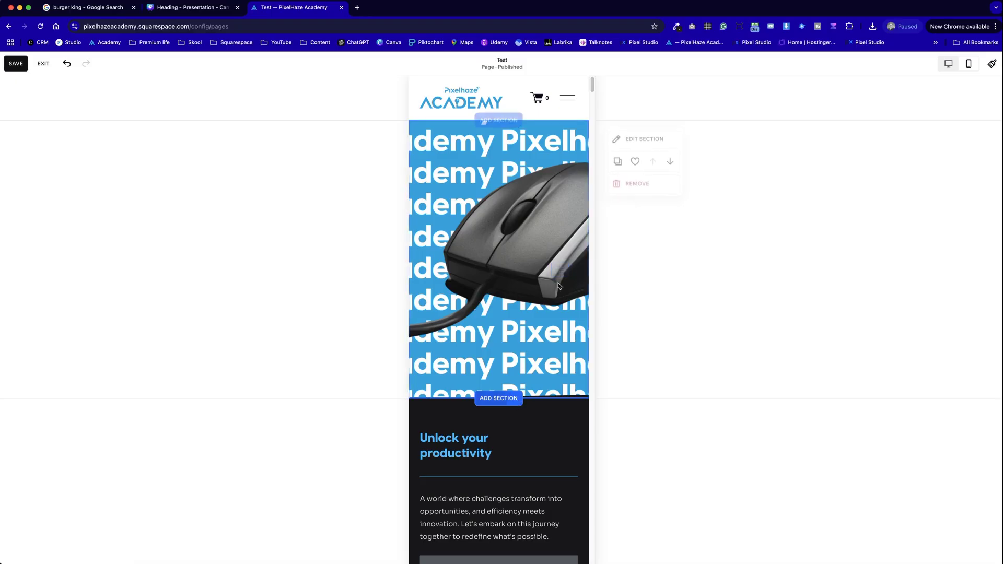
On mobile, move the mouse images over SALE NOW ON! and the scrolling text, bringing one forward.
{"action": "scroll", "coordinate": [559, 314], "scroll_direction": "down", "scroll_amount": 15}
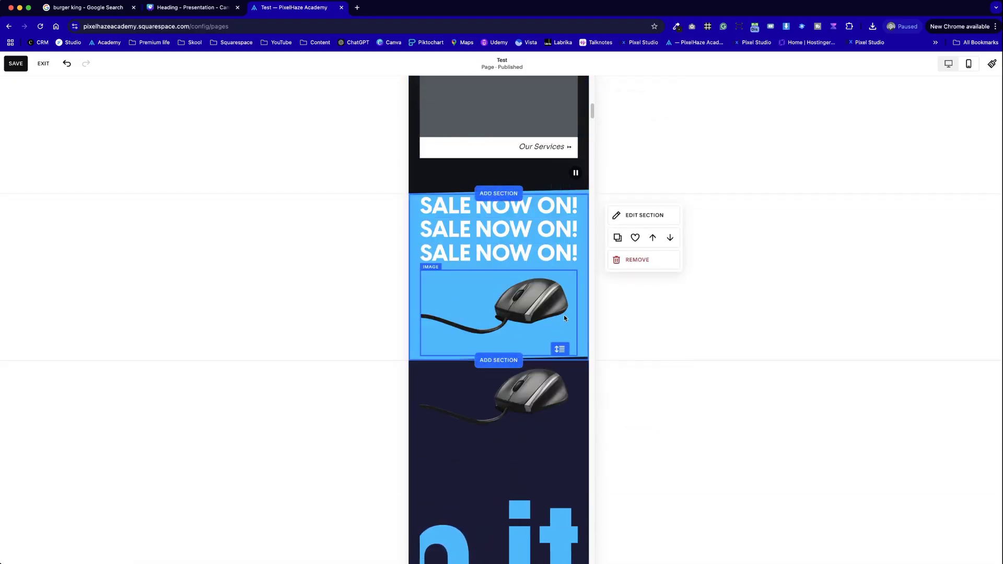
{"action": "left_click_drag", "start_coordinate": [564, 317], "coordinate": [524, 250]}
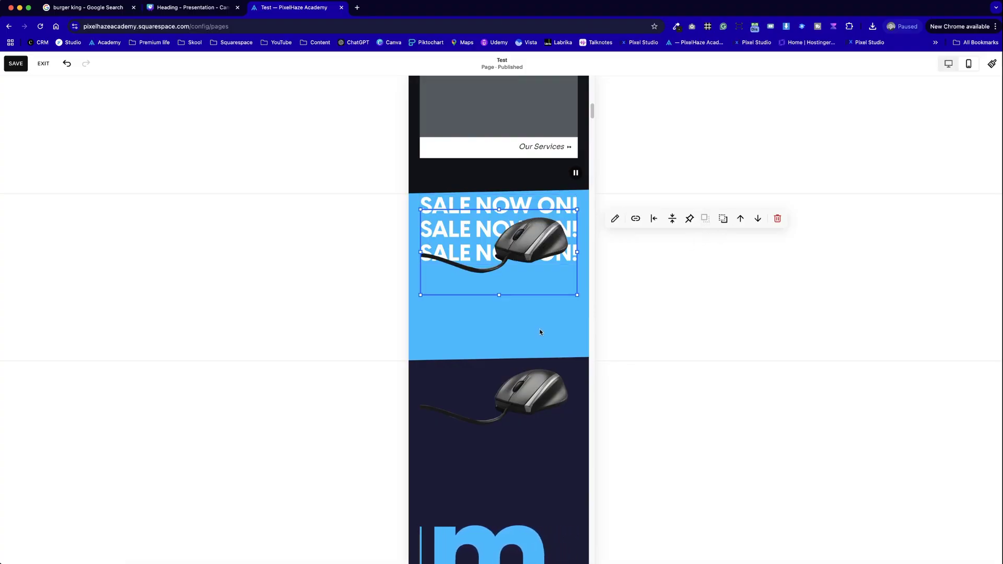
{"action": "scroll", "coordinate": [540, 332], "scroll_direction": "down", "scroll_amount": 5}
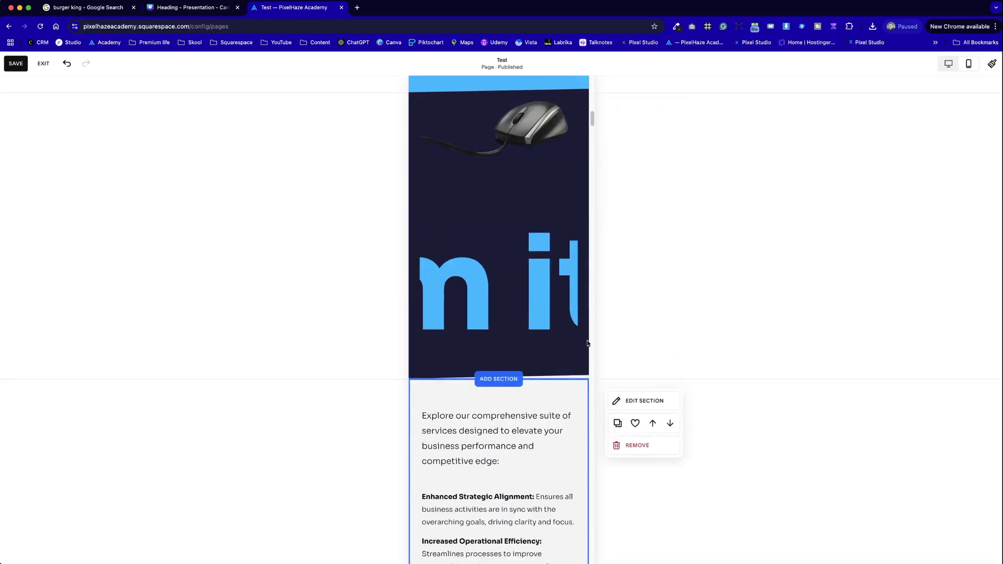
{"action": "left_click_drag", "start_coordinate": [531, 125], "coordinate": [518, 276]}
{"action": "left_click", "coordinate": [706, 256]}
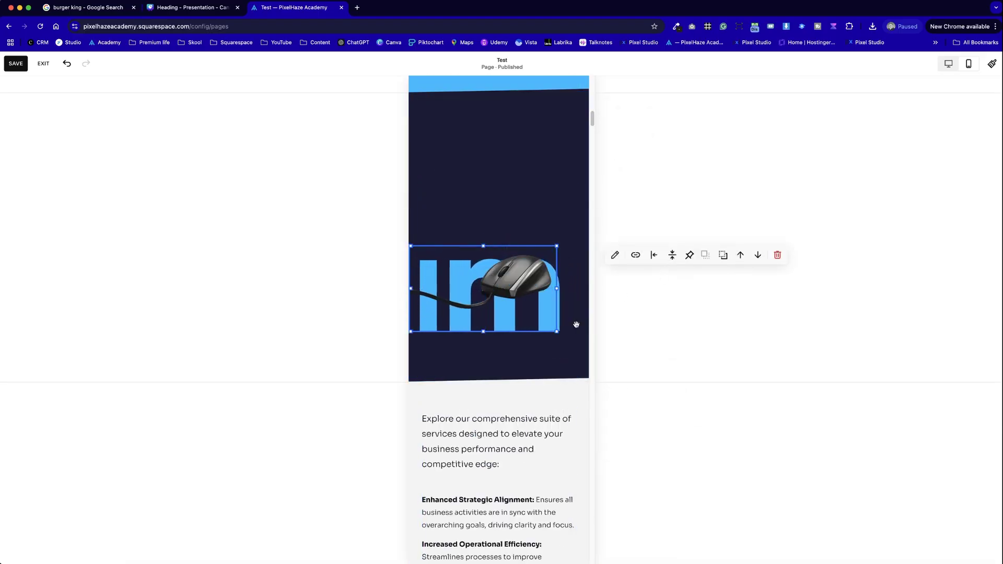
Resize the mobile scrolling text block and move the text and mouse higher in the section.
{"action": "left_click", "coordinate": [564, 376]}
{"action": "left_click_drag", "start_coordinate": [499, 380], "coordinate": [539, 203]}
{"action": "left_click", "coordinate": [570, 157]}
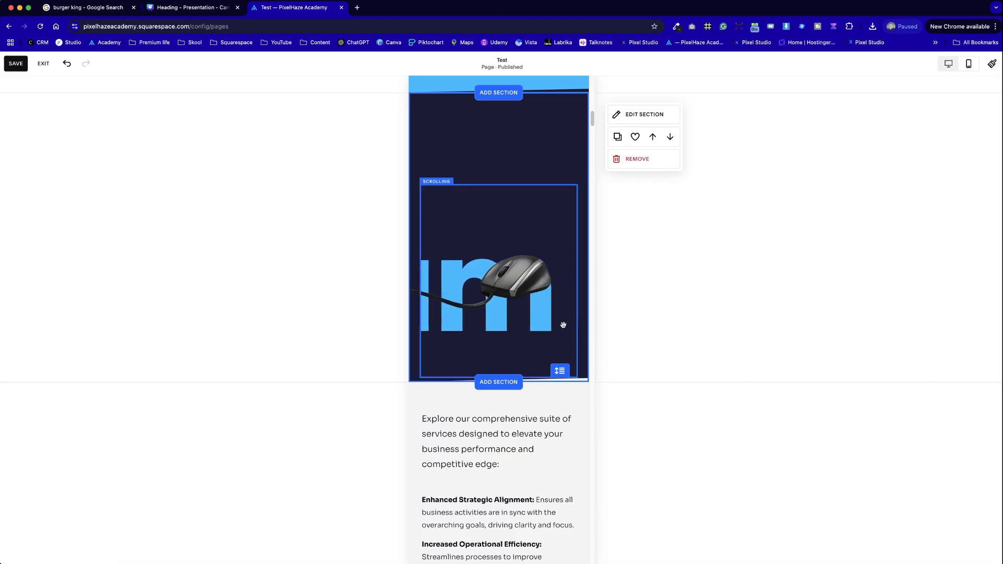
{"action": "left_click_drag", "start_coordinate": [494, 239], "coordinate": [493, 161]}
{"action": "left_click", "coordinate": [569, 365]}
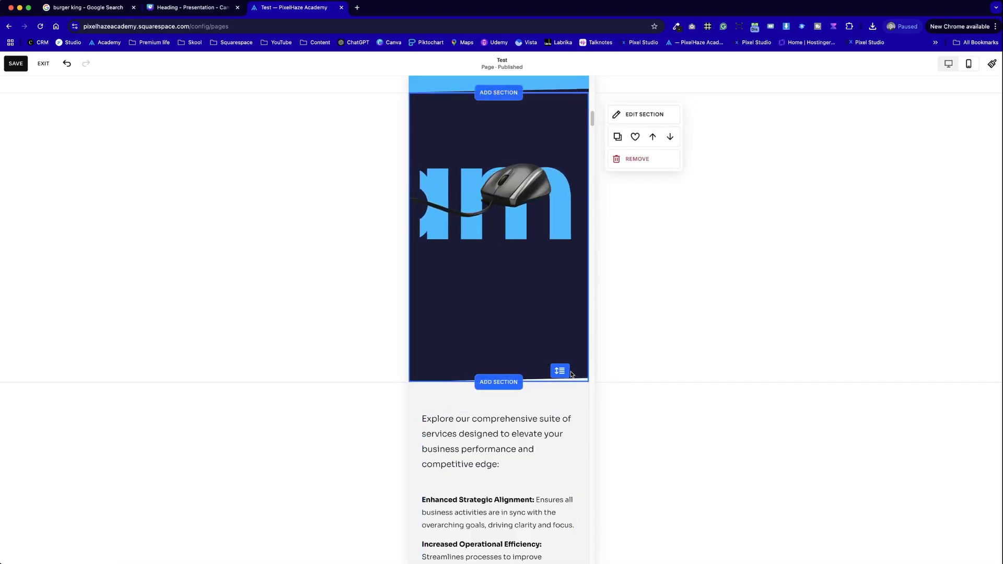
Shorten the dark section on mobile, then return to the desktop preview.
{"action": "left_click_drag", "start_coordinate": [569, 366], "coordinate": [572, 286]}
{"action": "scroll", "coordinate": [523, 314], "scroll_direction": "up", "scroll_amount": 3}
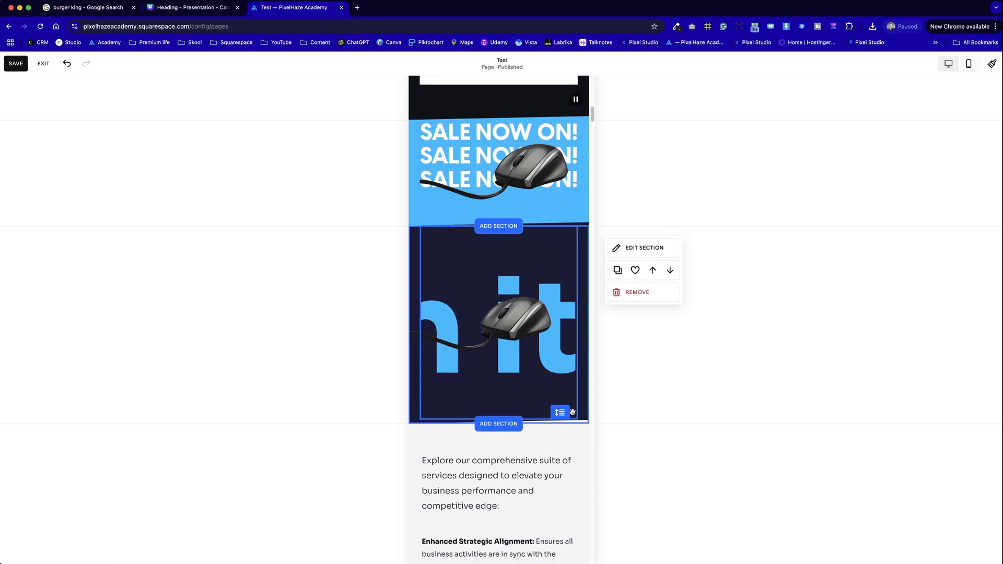
{"action": "scroll", "coordinate": [703, 346], "scroll_direction": "up", "scroll_amount": 10}
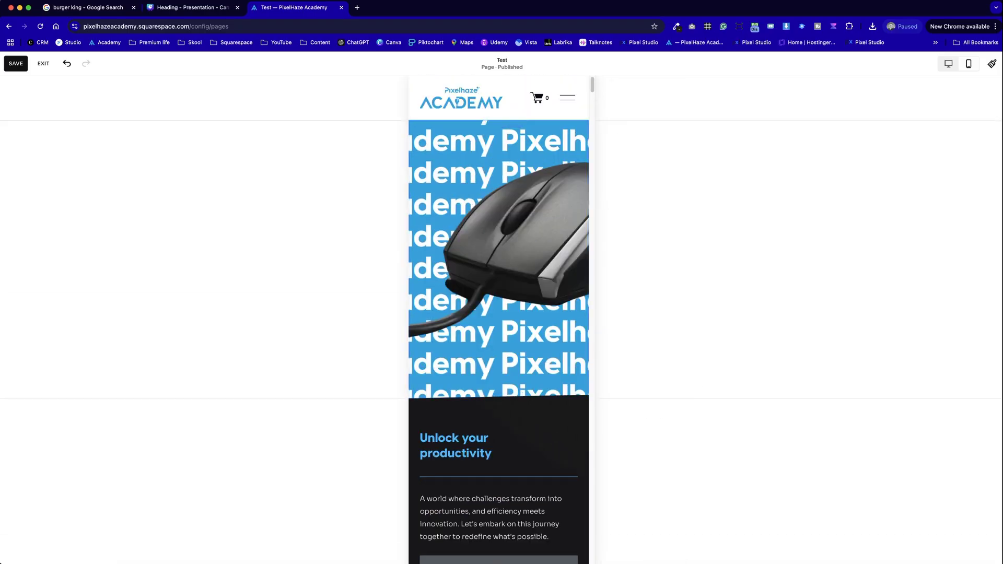
{"action": "left_click", "coordinate": [948, 70]}
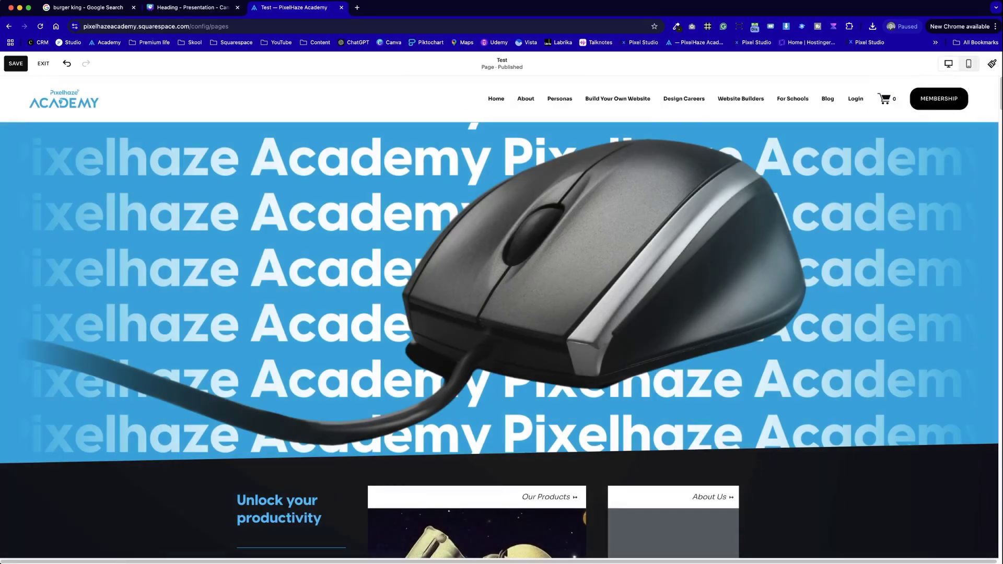